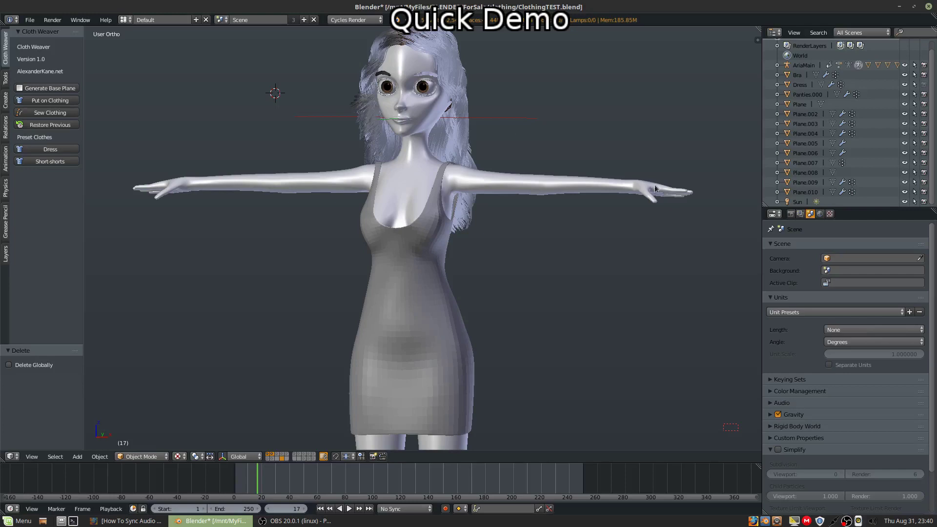
Step: Select the existing dress, replace its cloth physics with default cloth settings and delete the dress from the scene
{"action": "right_click", "coordinate": [428, 227]}
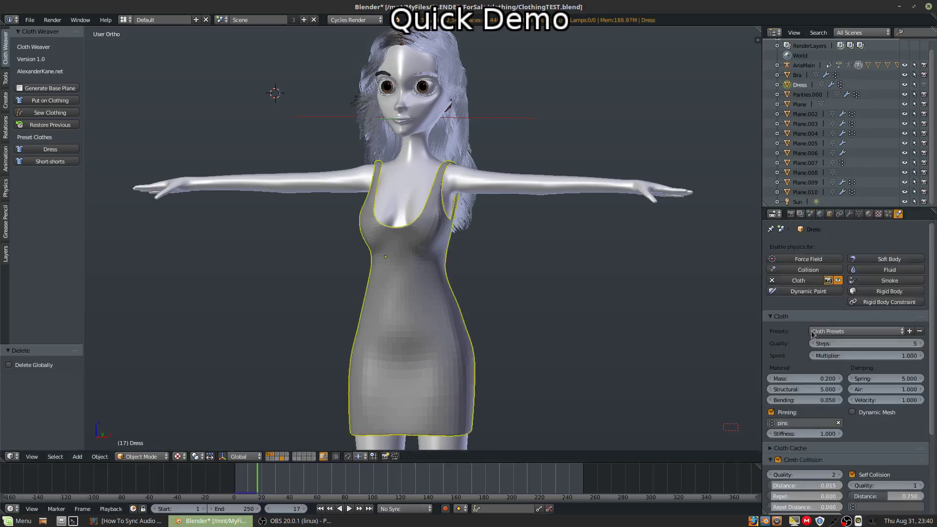
{"action": "left_click", "coordinate": [792, 281]}
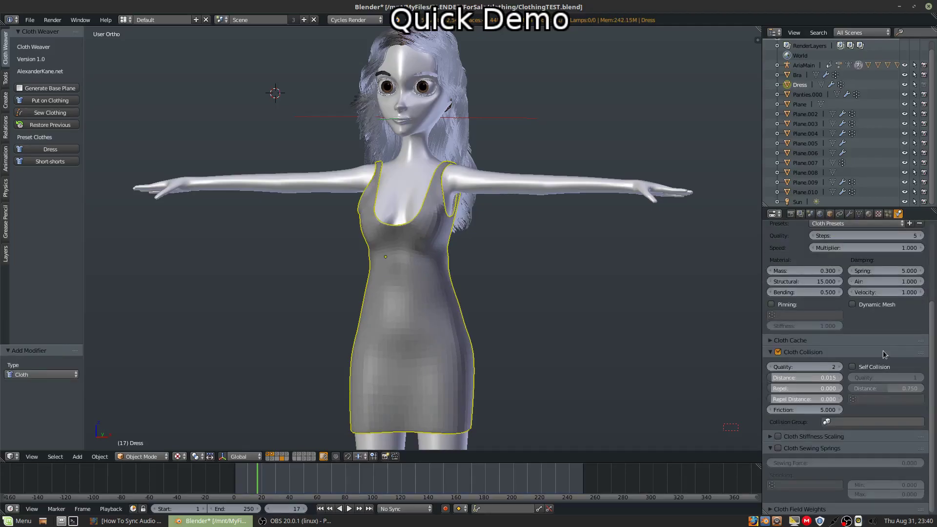
{"action": "scroll", "coordinate": [884, 355], "scroll_direction": "up", "scroll_amount": 5}
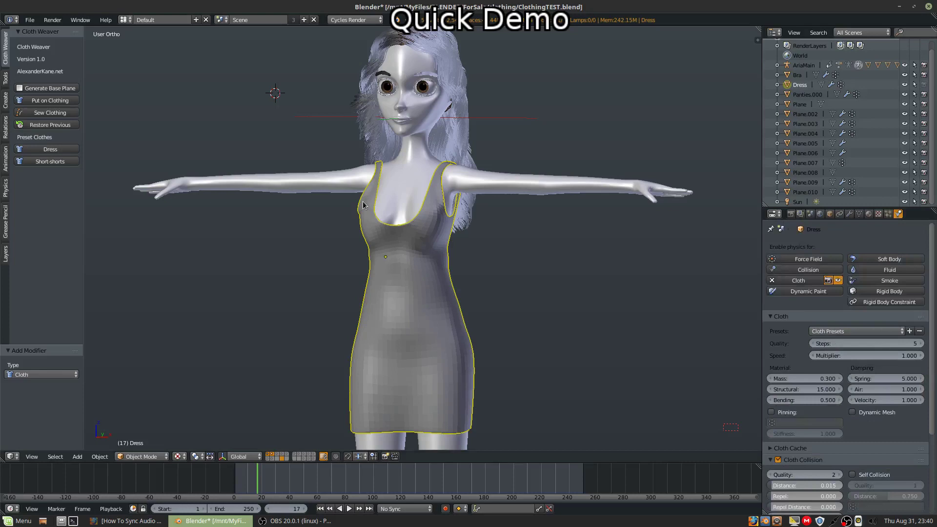
{"action": "key", "text": "Delete"}
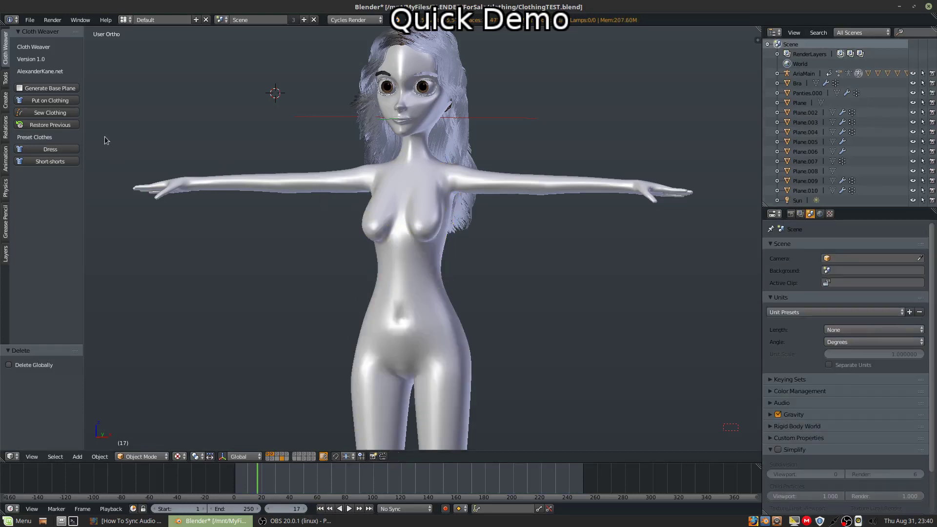
Step: Add the Cloth Weaver preset Dress pattern around the character and inspect its front and back panels
{"action": "left_click", "coordinate": [49, 148]}
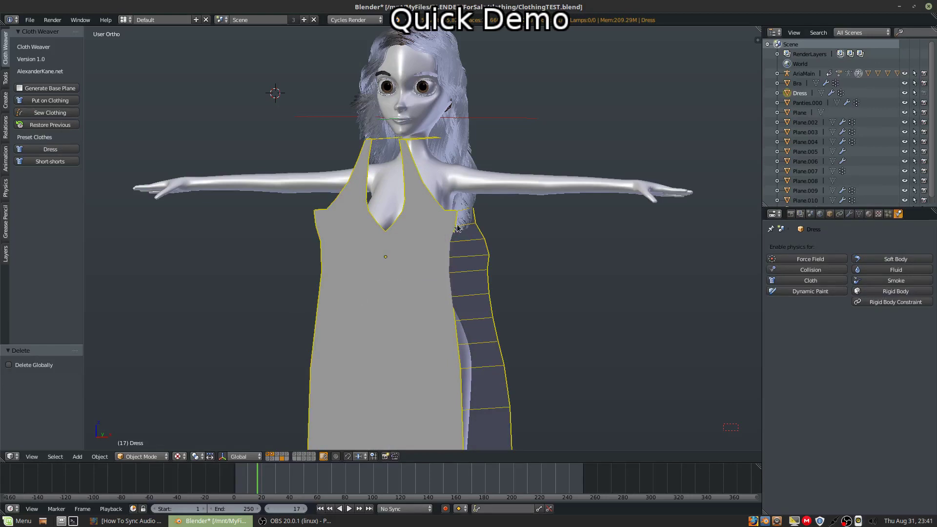
{"action": "middle_click_drag", "start_coordinate": [433, 224], "coordinate": [457, 381]}
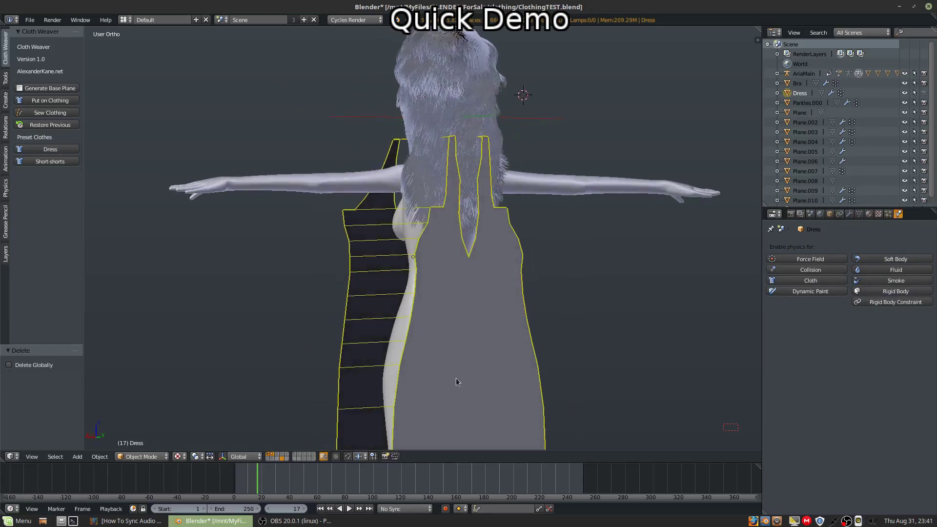
{"action": "middle_click_drag", "start_coordinate": [353, 197], "coordinate": [328, 146]}
{"action": "key", "text": "Tab"}
{"action": "key", "text": "Tab"}
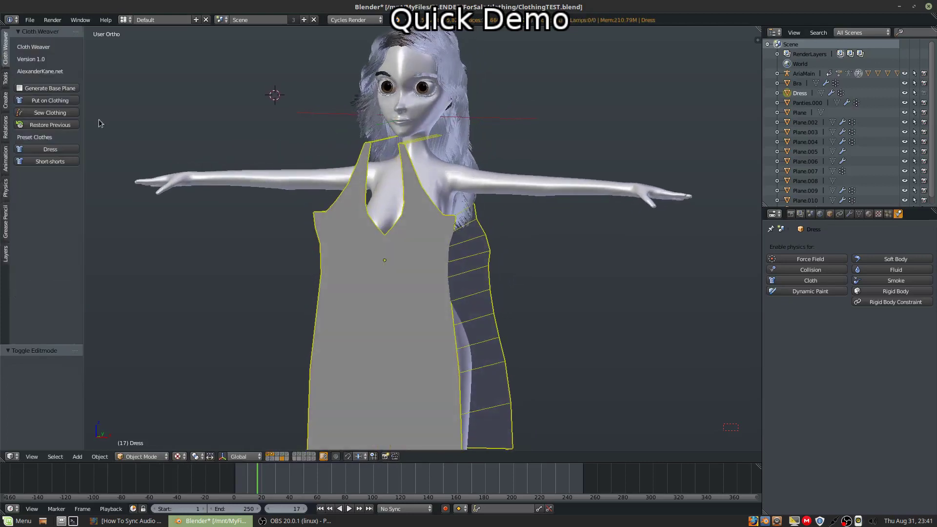
Step: Put the dress on the character, stop the cloth simulation at frame 43 and inspect the side seams
{"action": "left_click", "coordinate": [51, 101]}
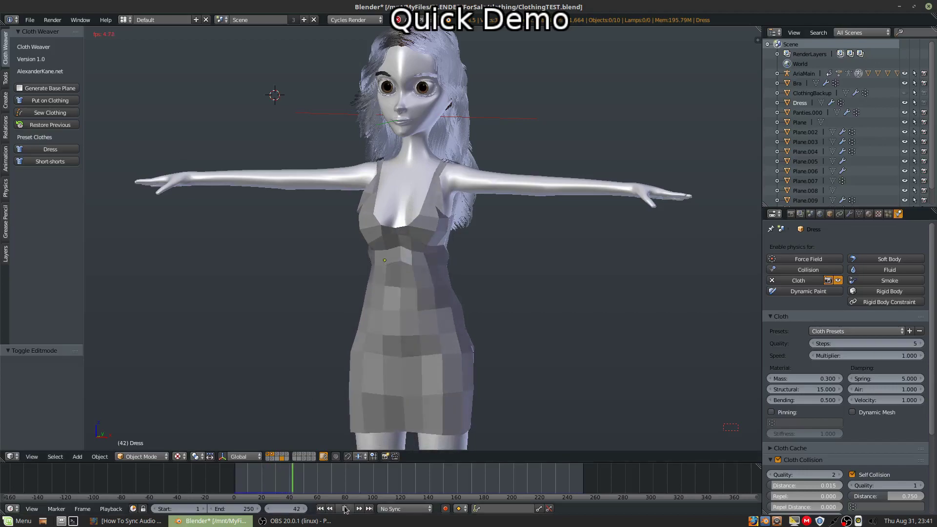
{"action": "left_click", "coordinate": [345, 509]}
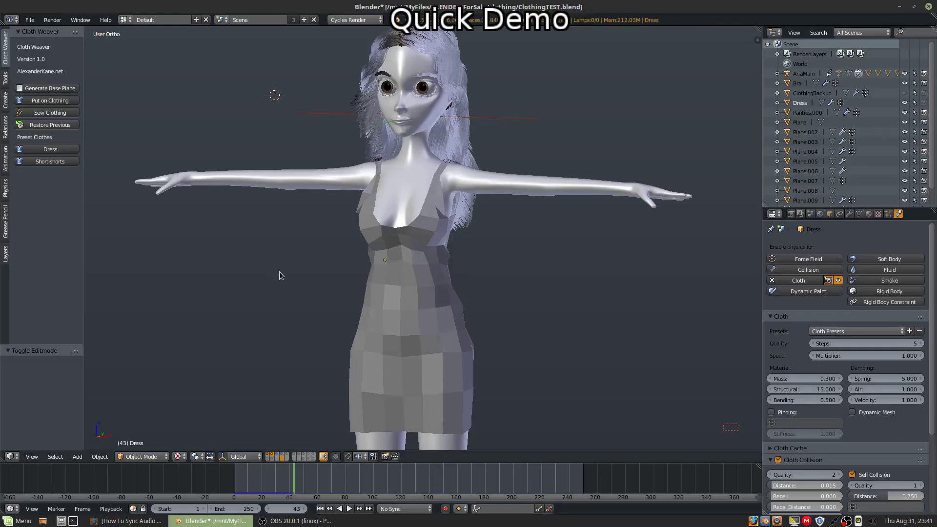
{"action": "middle_click_drag", "start_coordinate": [279, 271], "coordinate": [428, 231]}
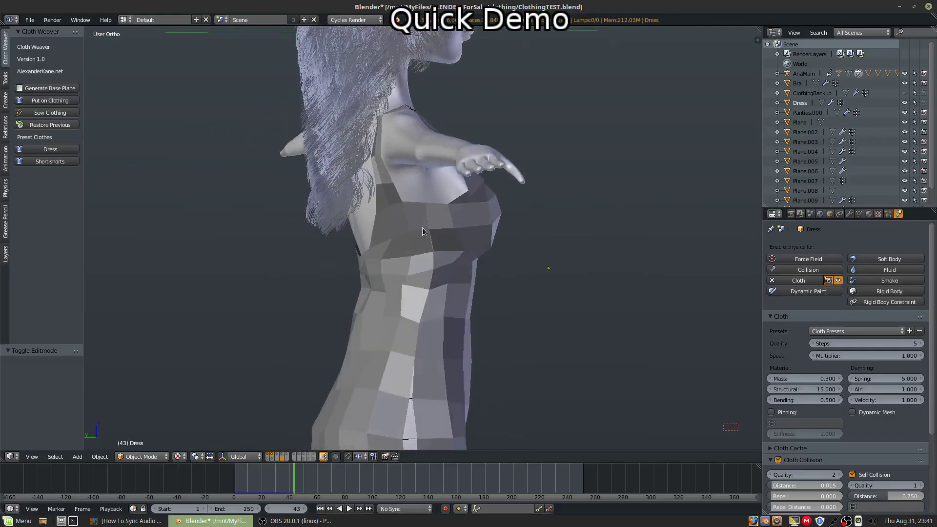
{"action": "scroll", "coordinate": [422, 232], "scroll_direction": "up", "scroll_amount": 7}
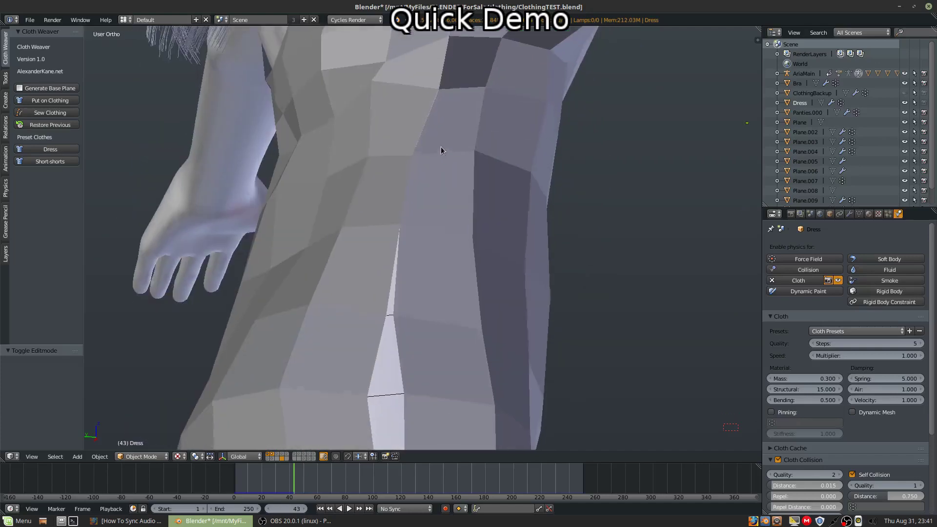
{"action": "scroll", "coordinate": [377, 266], "scroll_direction": "down", "scroll_amount": 4}
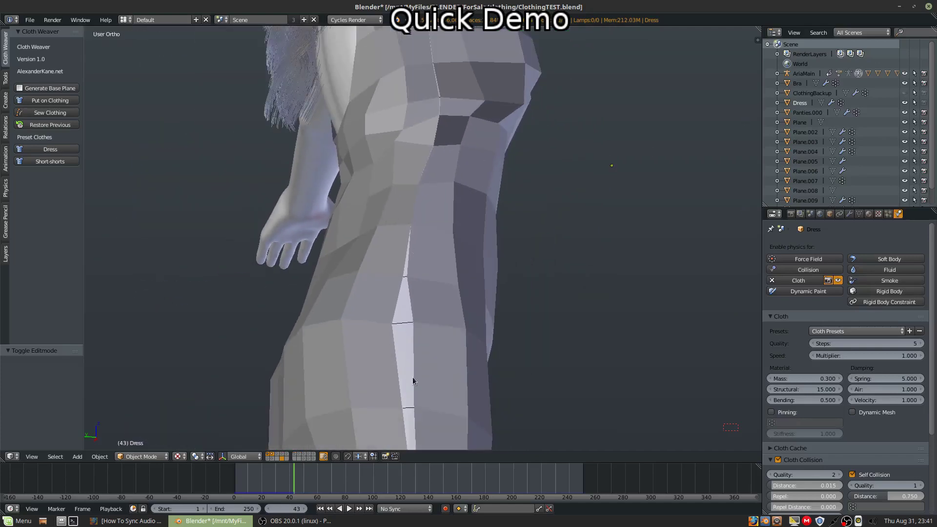
{"action": "middle_click_drag", "start_coordinate": [516, 265], "coordinate": [389, 241]}
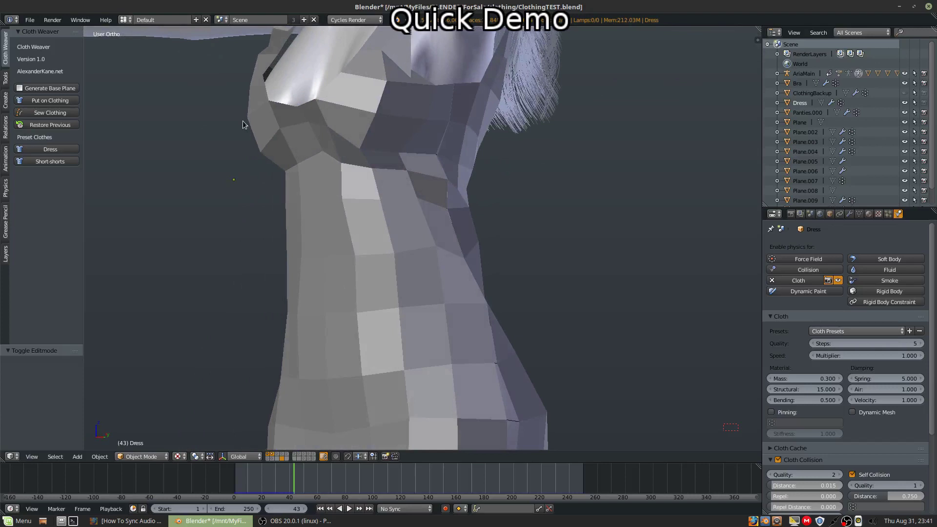
Step: Select the fitted dress and sew its open seams together with Cloth Weaver
{"action": "right_click", "coordinate": [261, 69]}
{"action": "scroll", "coordinate": [331, 131], "scroll_direction": "down", "scroll_amount": 5}
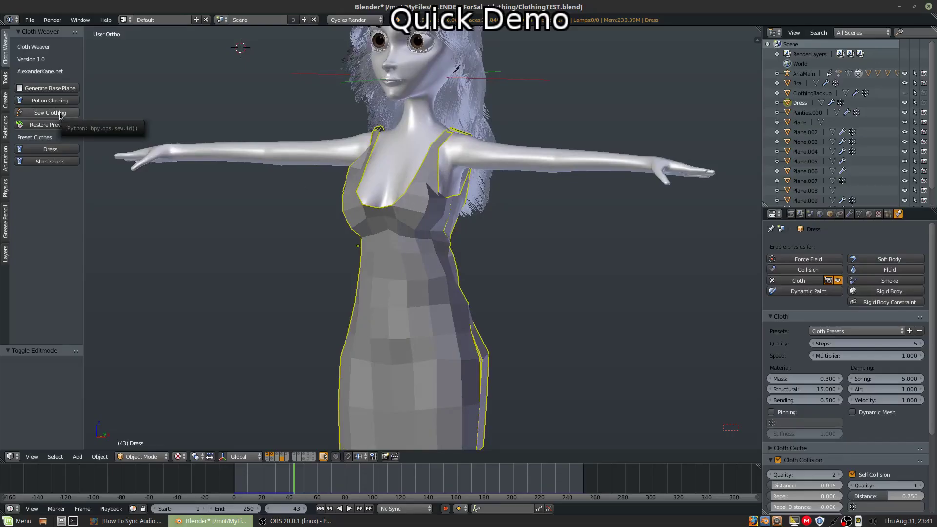
{"action": "left_click", "coordinate": [60, 111]}
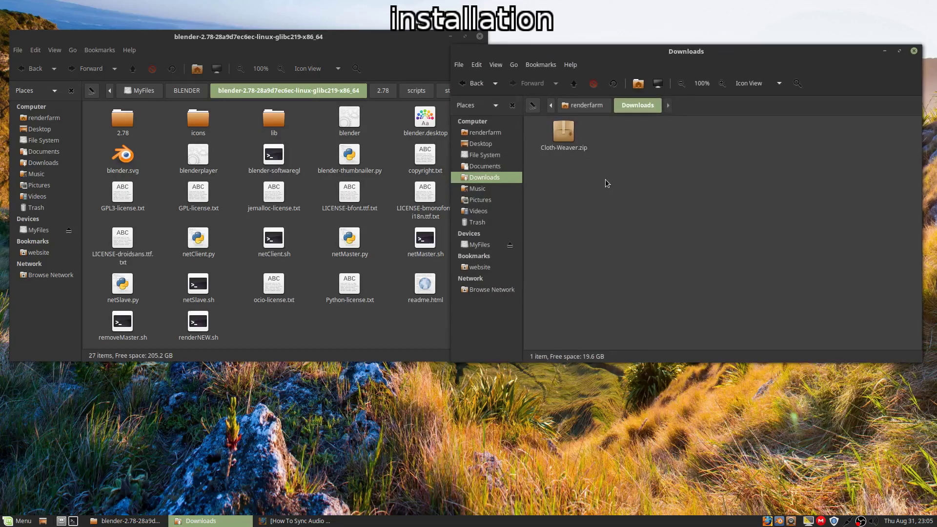
{"action": "left_click", "coordinate": [564, 133]}
{"action": "left_click_drag", "start_coordinate": [586, 141], "coordinate": [187, 93]}
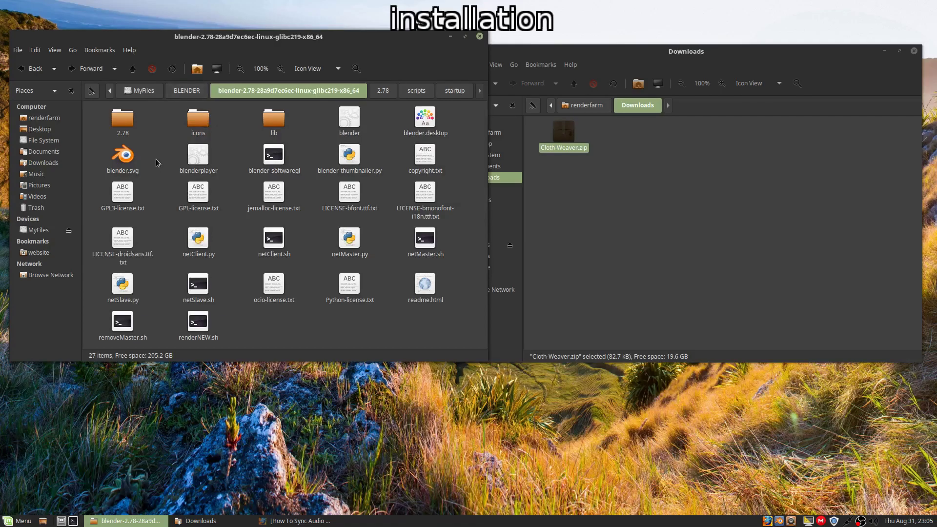
{"action": "right_click", "coordinate": [156, 163]}
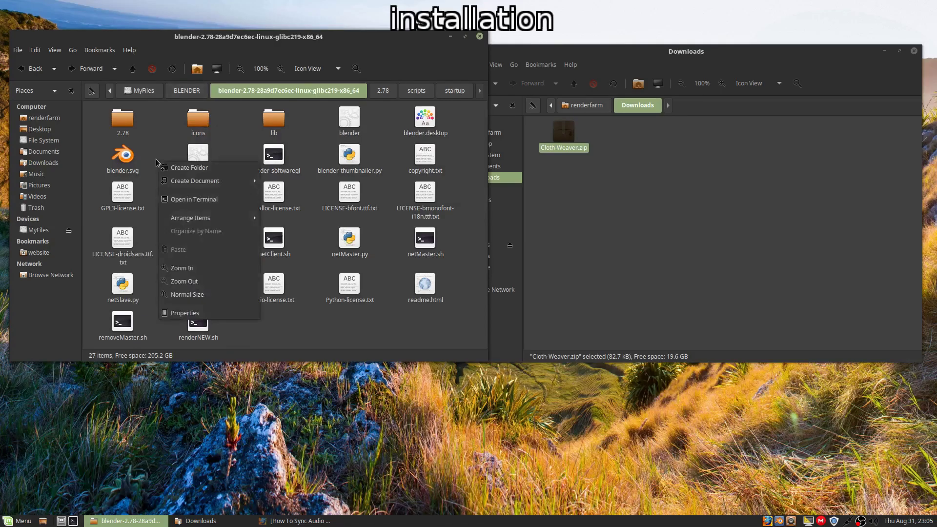
{"action": "left_click", "coordinate": [160, 118]}
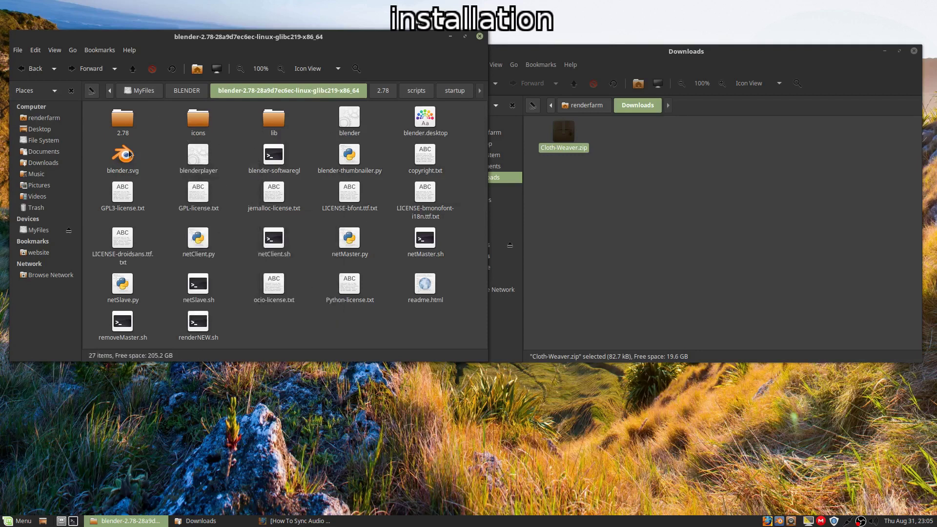
Step: Open the 2.78/scripts/startup folder inside the Blender installation folder
{"action": "double_click", "coordinate": [123, 122]}
{"action": "double_click", "coordinate": [276, 125]}
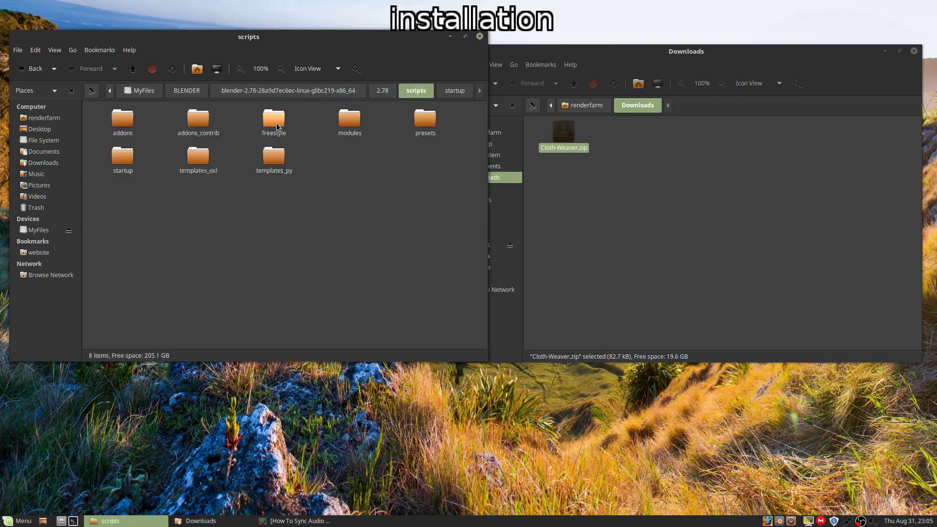
{"action": "double_click", "coordinate": [122, 156]}
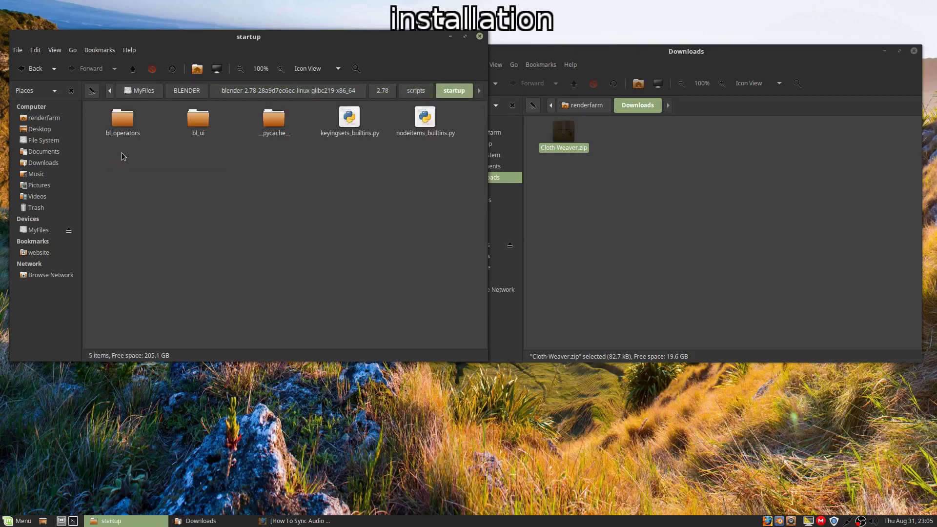
Step: Copy Cloth-Weaver.zip from Downloads into the Blender startup folder
{"action": "left_click", "coordinate": [550, 184]}
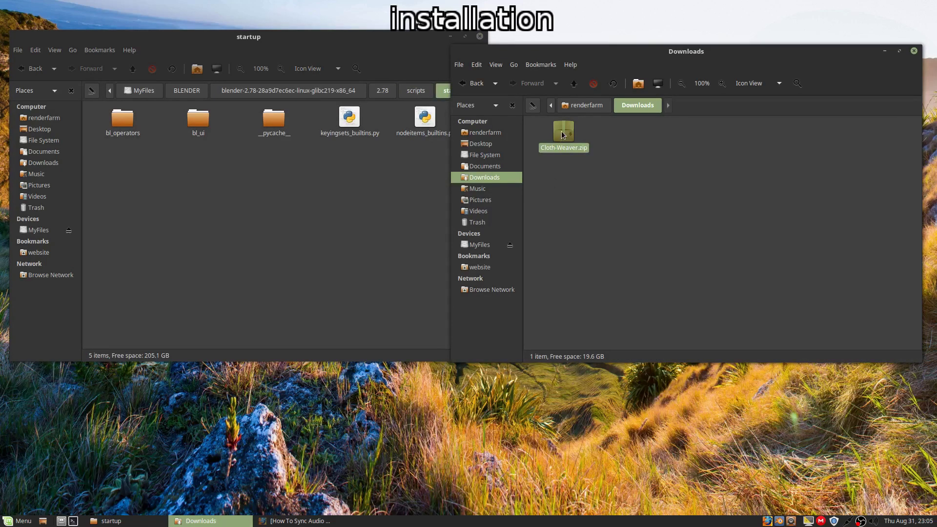
{"action": "left_click_drag", "start_coordinate": [562, 132], "coordinate": [247, 201]}
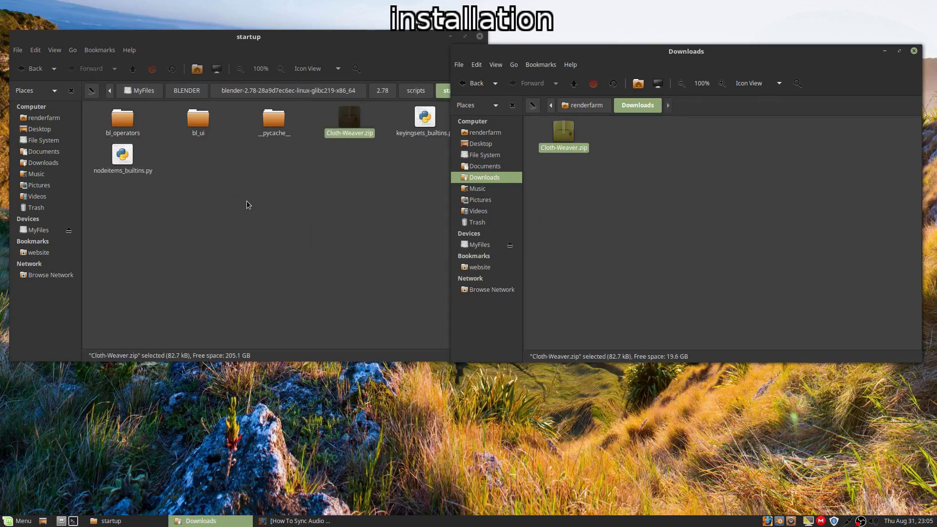
{"action": "left_click", "coordinate": [273, 199]}
Step: Extract all files of the copied Cloth-Weaver.zip into the startup folder
{"action": "double_click", "coordinate": [349, 117]}
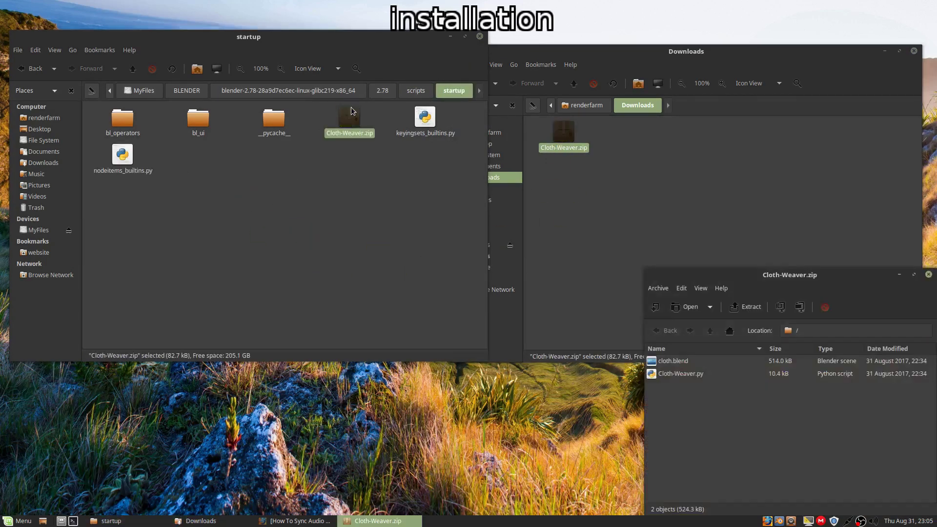
{"action": "left_click", "coordinate": [749, 306]}
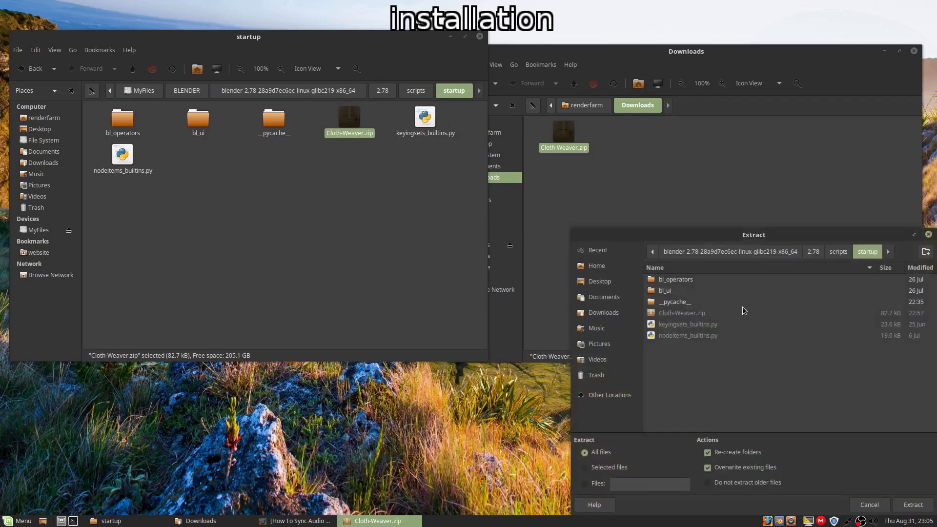
{"action": "left_click", "coordinate": [913, 504]}
Step: Quit the archive manager and remove the Cloth-Weaver.zip copy from the startup folder
{"action": "right_click", "coordinate": [124, 159]}
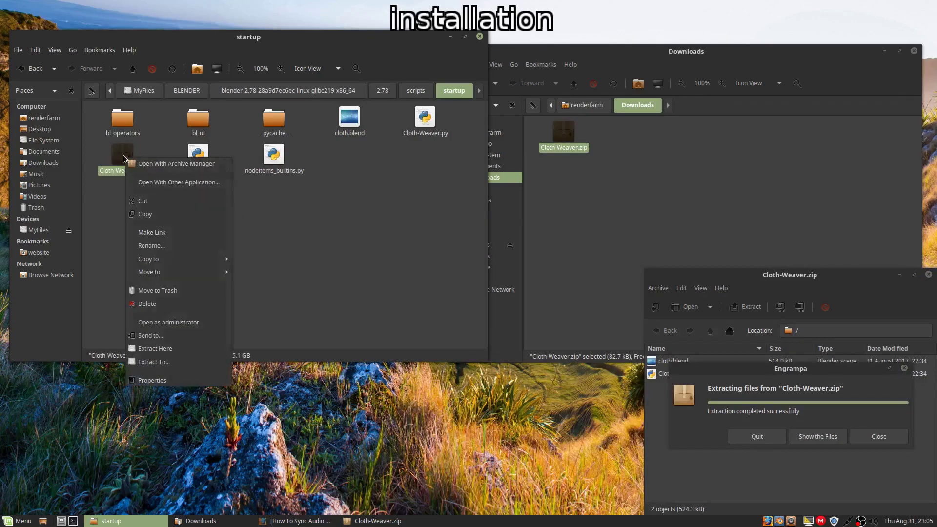
{"action": "left_click", "coordinate": [292, 203]}
{"action": "left_click", "coordinate": [763, 434]}
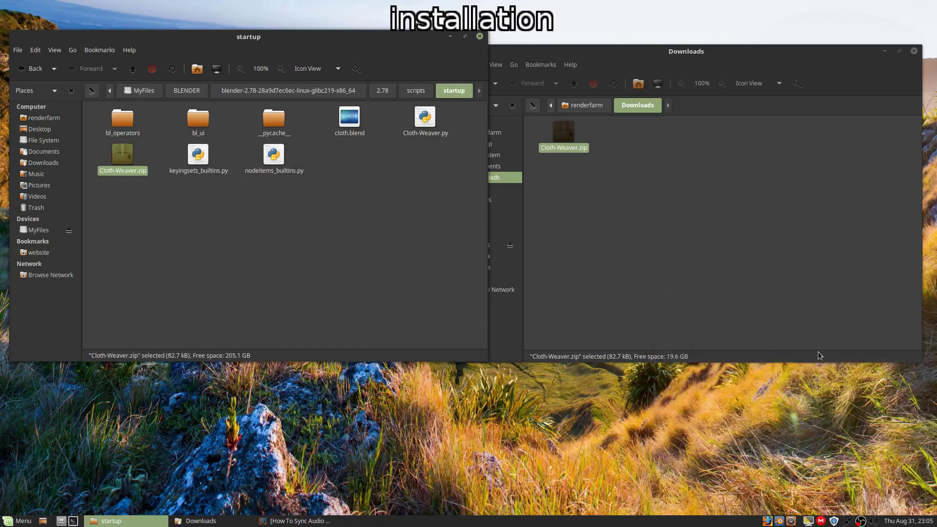
{"action": "right_click", "coordinate": [138, 159]}
{"action": "left_click", "coordinate": [164, 283]}
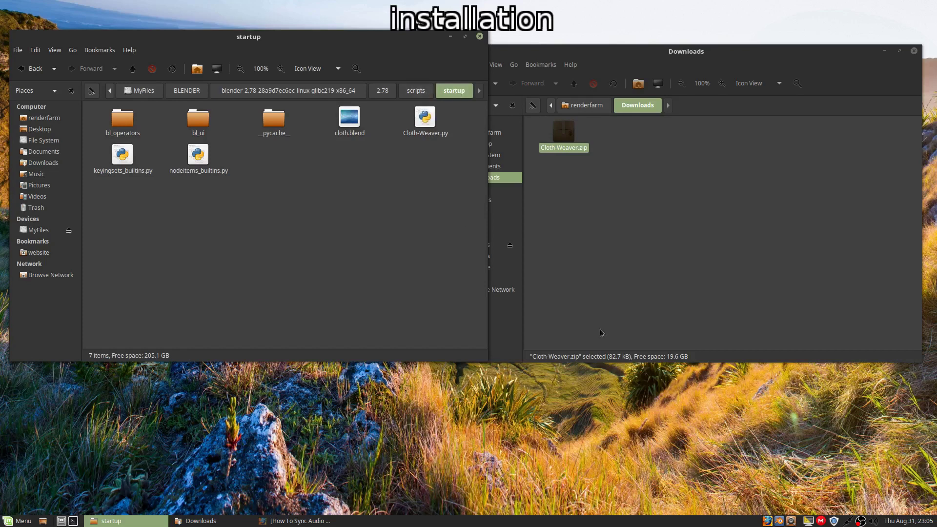
Step: Launch Blender and show the Cloth Weaver tools in the 3D view
{"action": "left_click", "coordinate": [779, 521]}
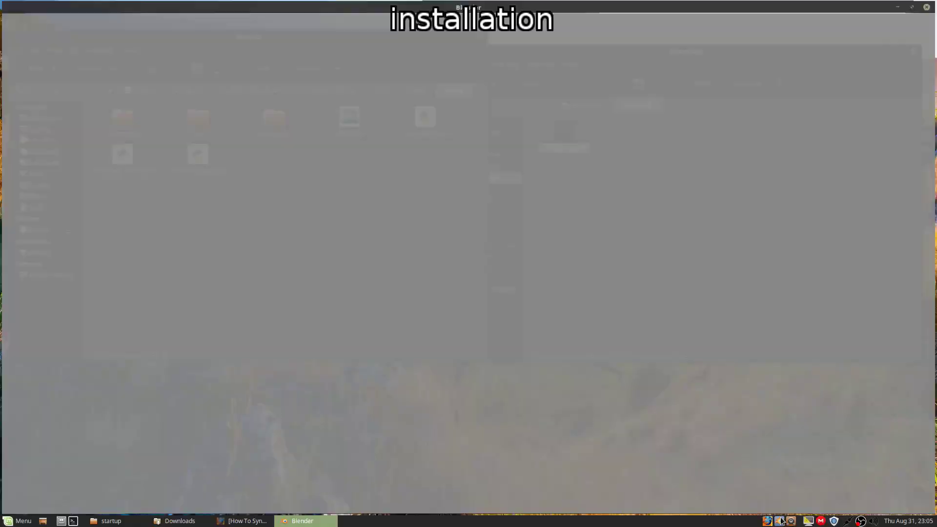
{"action": "left_click", "coordinate": [67, 77]}
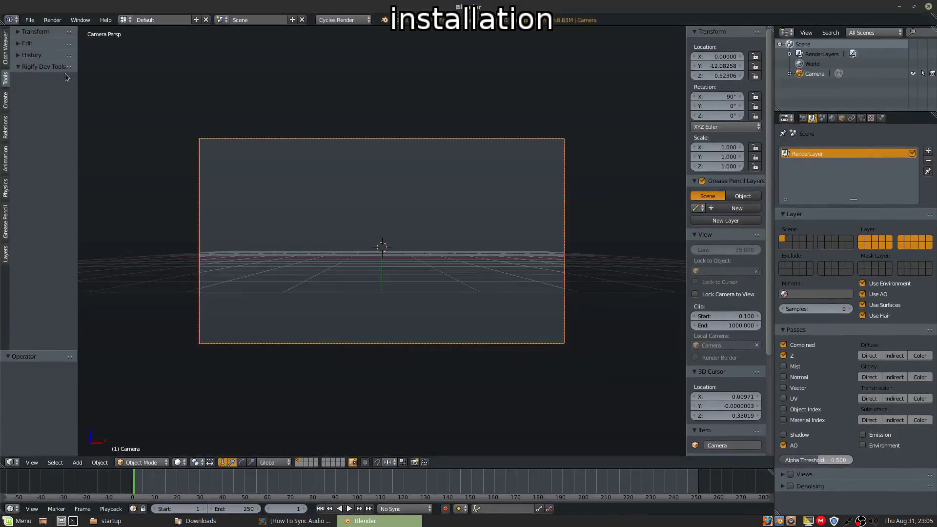
{"action": "left_click", "coordinate": [6, 49]}
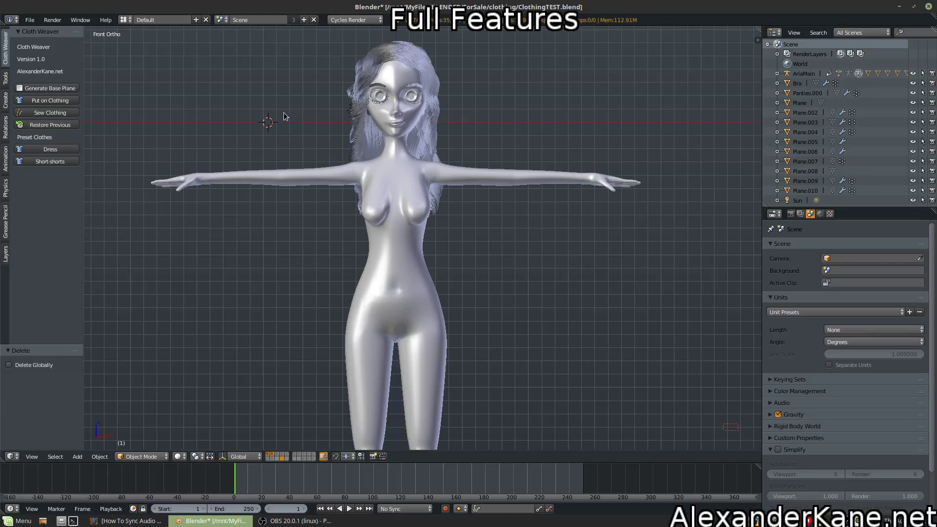
Step: Generate a Cloth Weaver base plane in front of the character and delete the outer vertices of its left half in front view
{"action": "scroll", "coordinate": [287, 122], "scroll_direction": "down", "scroll_amount": 2}
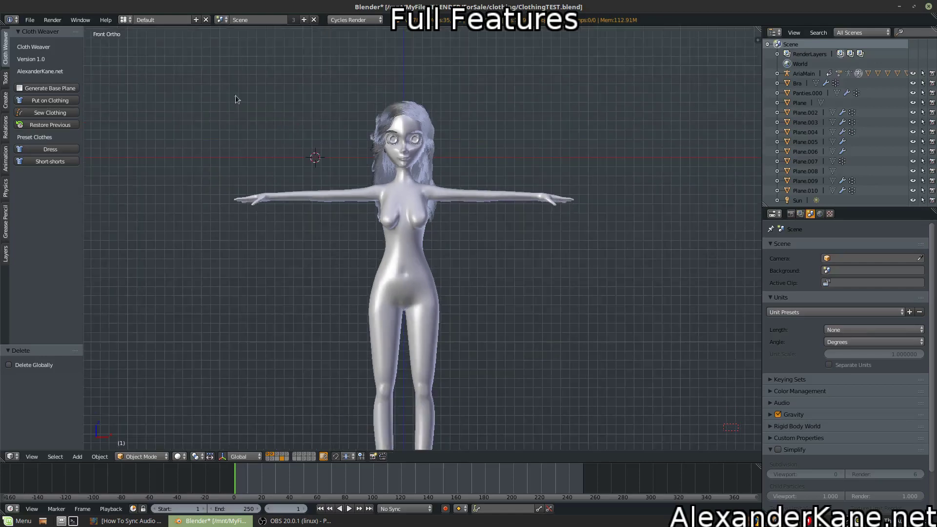
{"action": "left_click", "coordinate": [52, 87]}
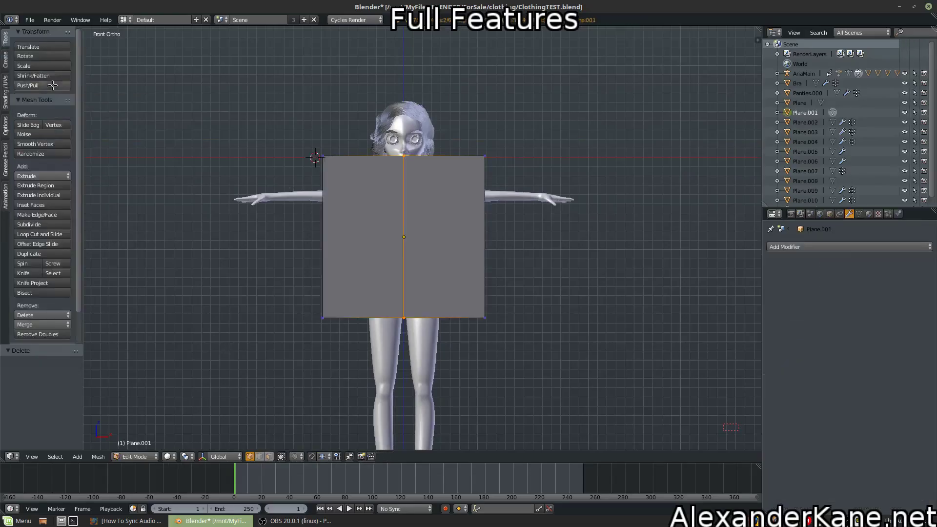
{"action": "right_click", "coordinate": [323, 162]}
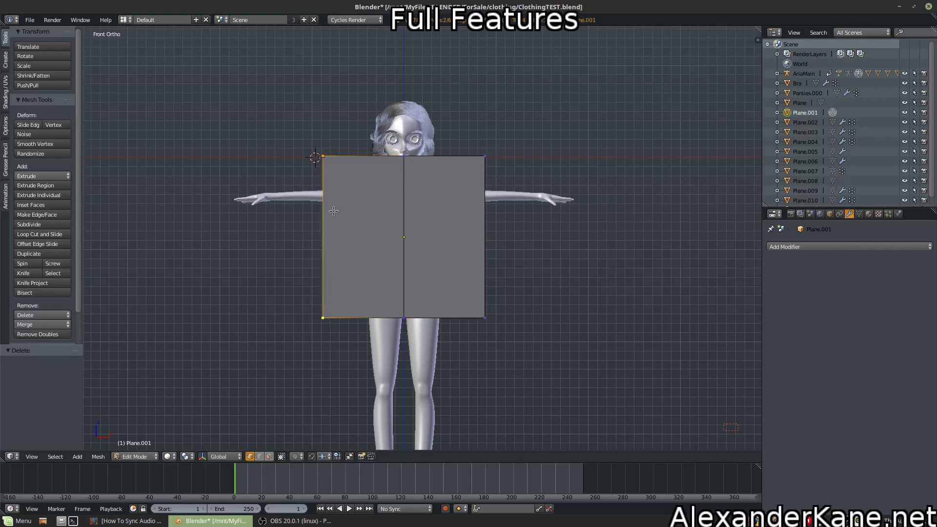
{"action": "key", "text": "x"}
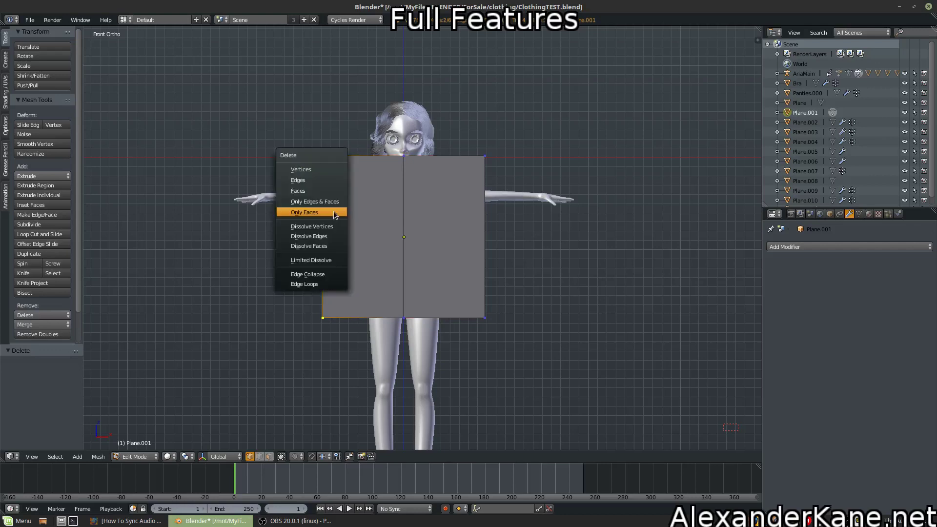
{"action": "left_click", "coordinate": [325, 169]}
Step: Return the half plane to Object Mode and add a Mirror modifier across the X axis
{"action": "key", "text": "Tab"}
{"action": "left_click", "coordinate": [842, 245]}
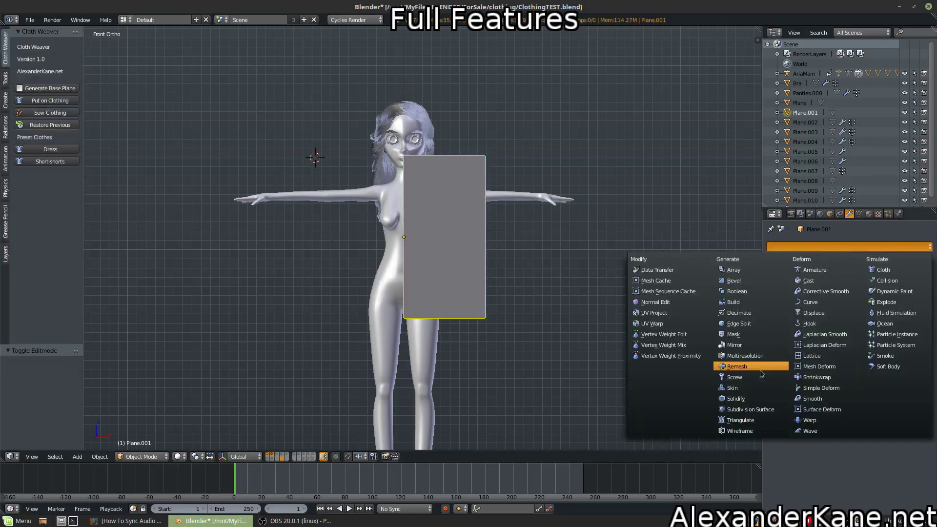
{"action": "left_click", "coordinate": [756, 344]}
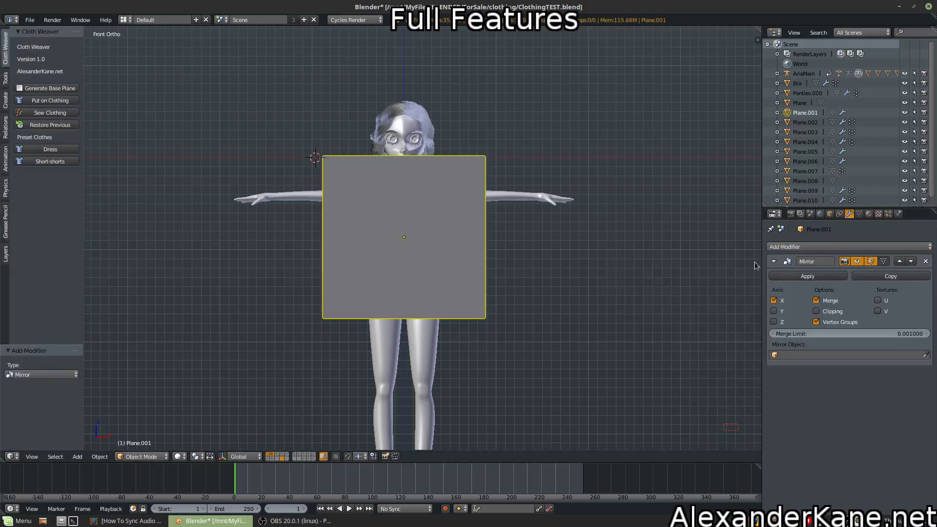
Step: Enable Clipping on the Mirror modifier and enter Edit Mode on the half plane
{"action": "left_click", "coordinate": [824, 312]}
{"action": "key", "text": "Tab"}
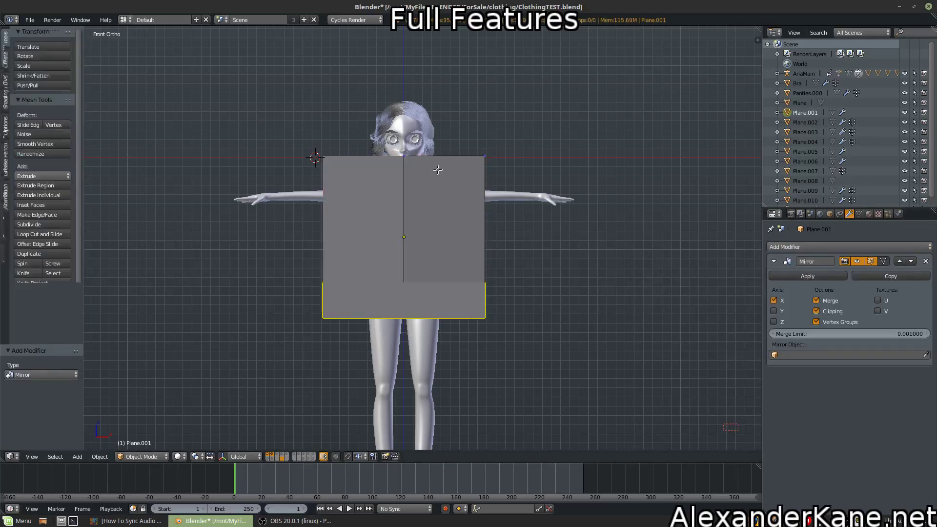
{"action": "scroll", "coordinate": [465, 271], "scroll_direction": "up", "scroll_amount": 2}
{"action": "key", "text": "ctrl+z"}
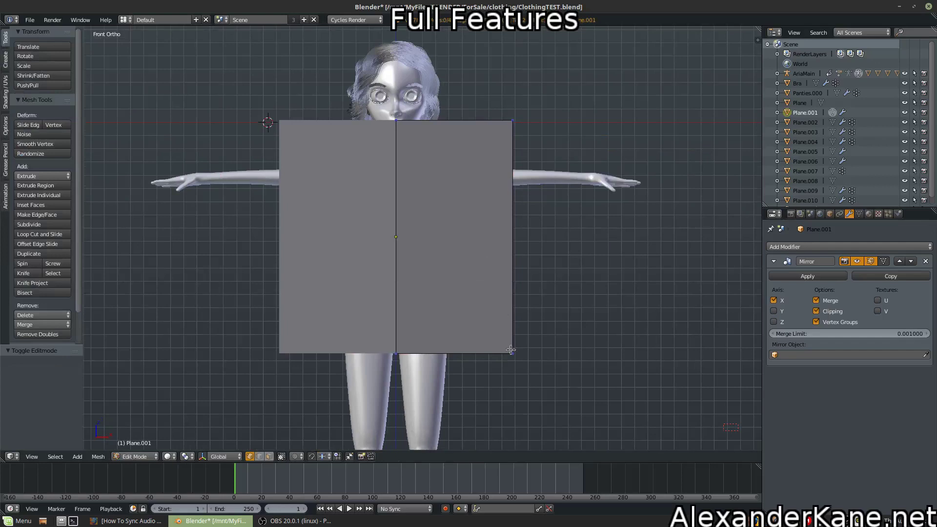
Step: Move the half plane's bottom outer corner in and up to the hip, and raise the bottom centre vertex along Z to match
{"action": "right_click", "coordinate": [513, 351]}
{"action": "key", "text": "z"}
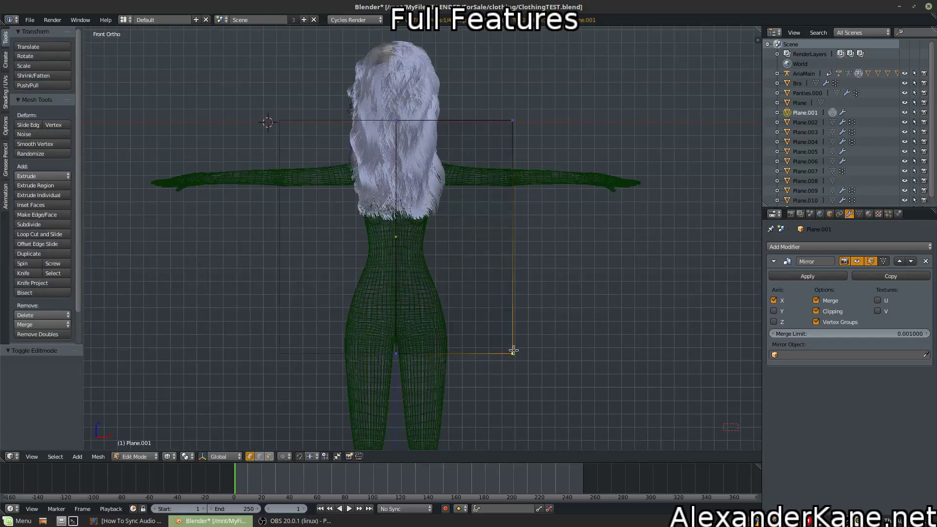
{"action": "key", "text": "g"}
{"action": "left_click", "coordinate": [456, 324]}
{"action": "right_click", "coordinate": [390, 355]}
{"action": "key", "text": "g"}
{"action": "key", "text": "z"}
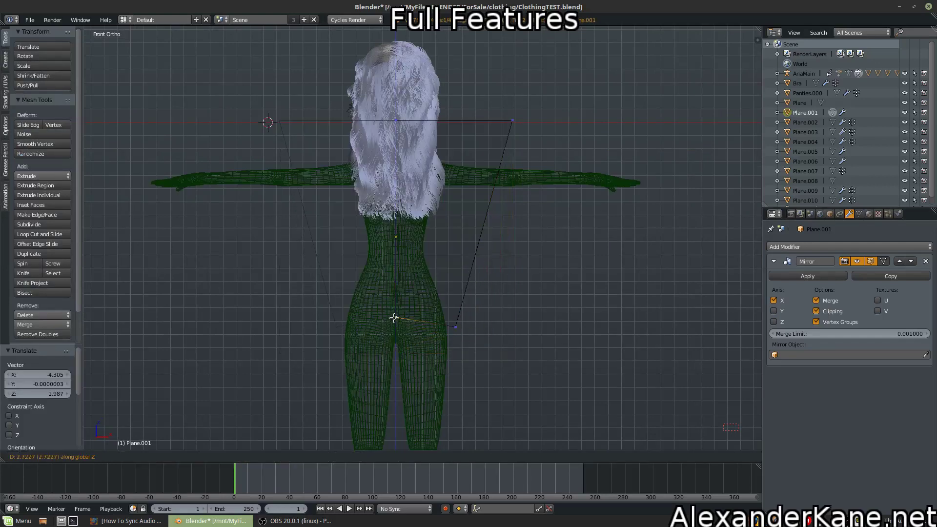
{"action": "left_click", "coordinate": [395, 321]}
Step: Lower the top centre vertex to the upper chest as a neckline and pull the top outer corner in to the shoulder
{"action": "right_click", "coordinate": [393, 120]}
{"action": "key", "text": "g"}
{"action": "key", "text": "z"}
{"action": "left_click", "coordinate": [397, 192]}
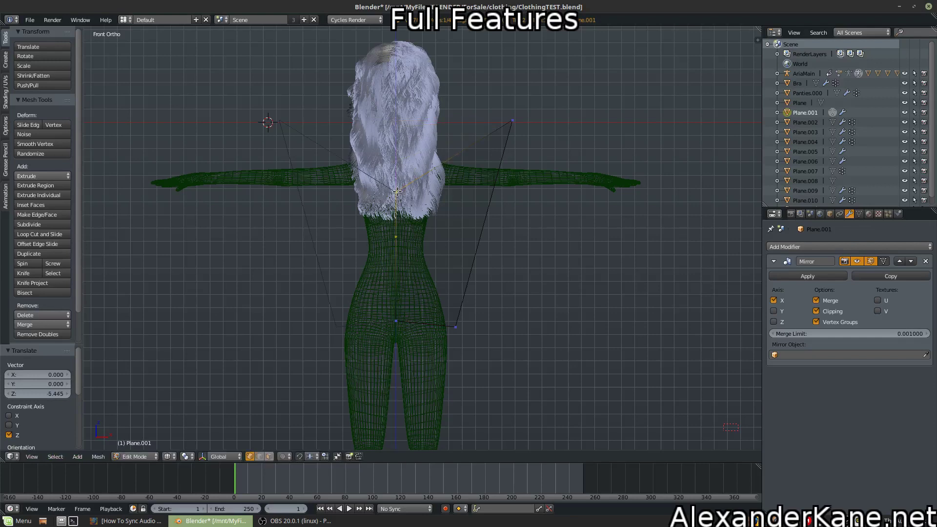
{"action": "key", "text": "z"}
{"action": "key", "text": "g"}
{"action": "left_click", "coordinate": [399, 180]}
{"action": "right_click", "coordinate": [501, 126]}
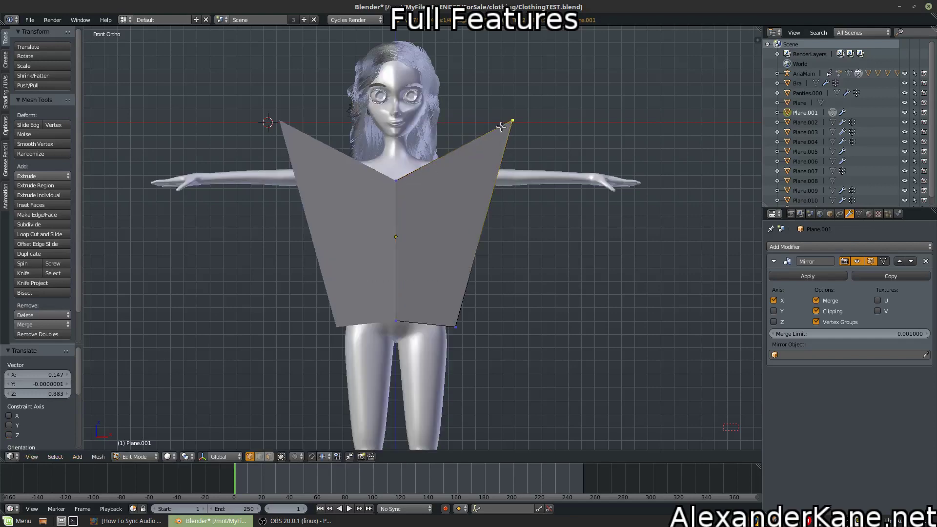
{"action": "key", "text": "g"}
{"action": "left_click", "coordinate": [452, 165]}
Step: Delete only the face of the half plane, keeping its edges and vertices
{"action": "key", "text": "a"}
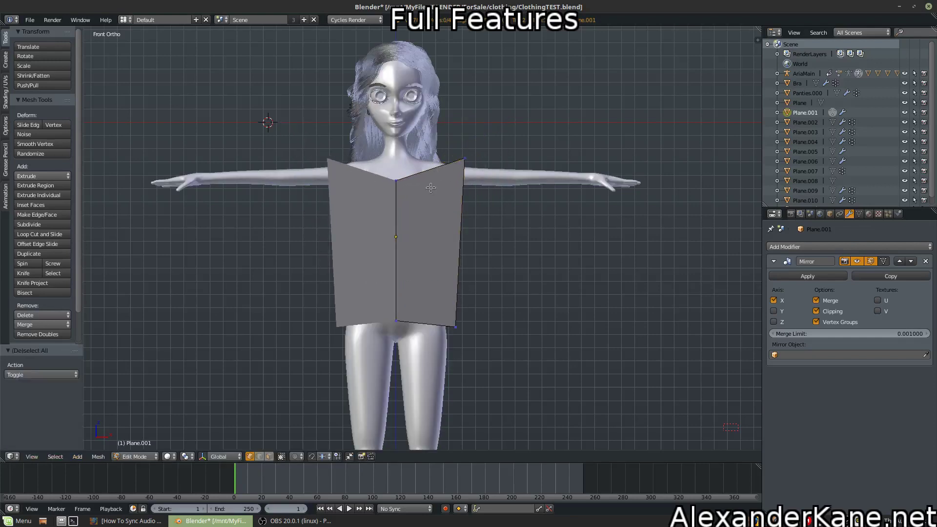
{"action": "key", "text": "a"}
{"action": "key", "text": "x"}
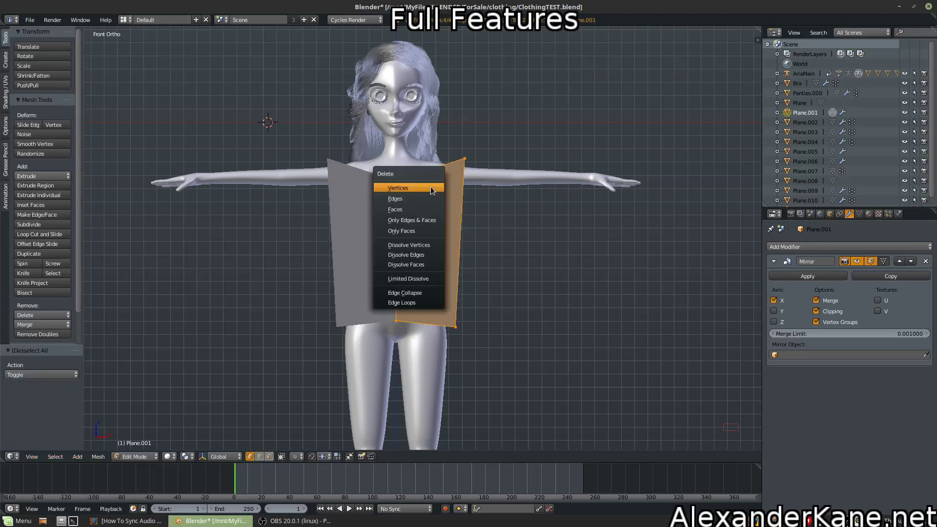
{"action": "left_click", "coordinate": [423, 231]}
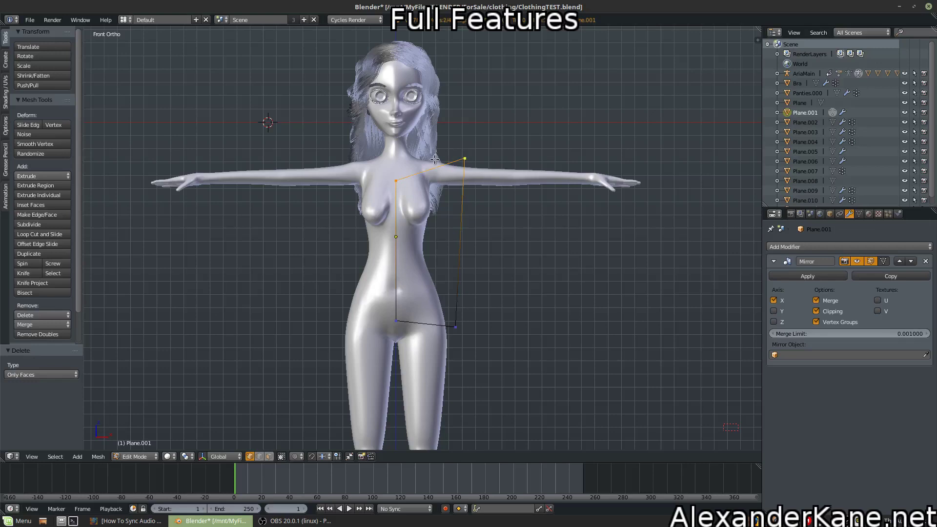
Step: Subdivide the top edge and move the new vertex up and inward to the base of the neck, about -0.7 X and 1.1 Z
{"action": "key", "text": "w"}
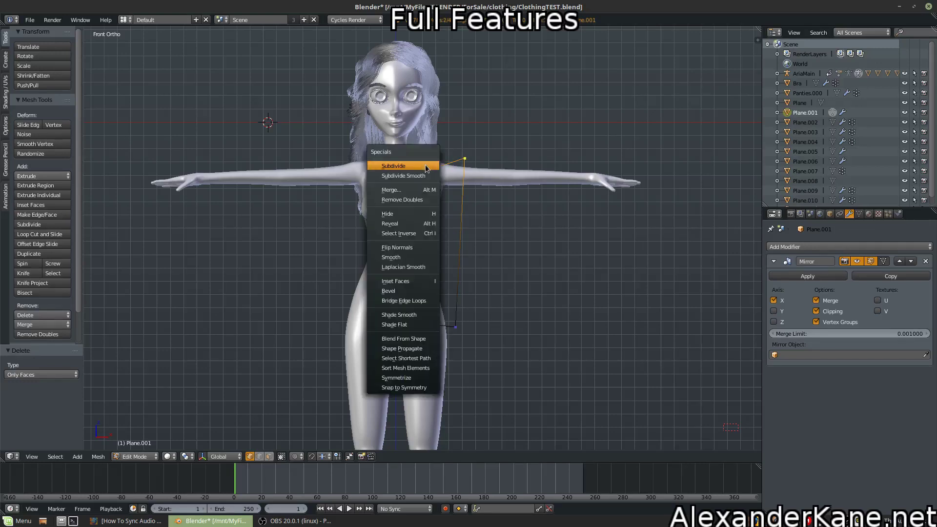
{"action": "left_click", "coordinate": [425, 166]}
{"action": "key", "text": "g"}
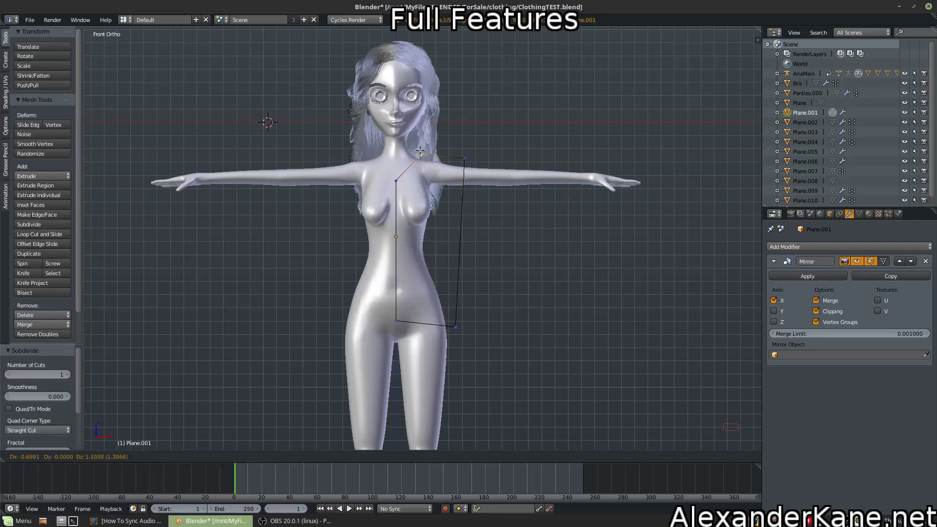
{"action": "left_click", "coordinate": [422, 152]}
Step: Raise the bottom outer corner by about 0.49 on Z to level the hem with the bottom centre vertex
{"action": "scroll", "coordinate": [439, 204], "scroll_direction": "up", "scroll_amount": 2}
{"action": "right_click", "coordinate": [457, 384]}
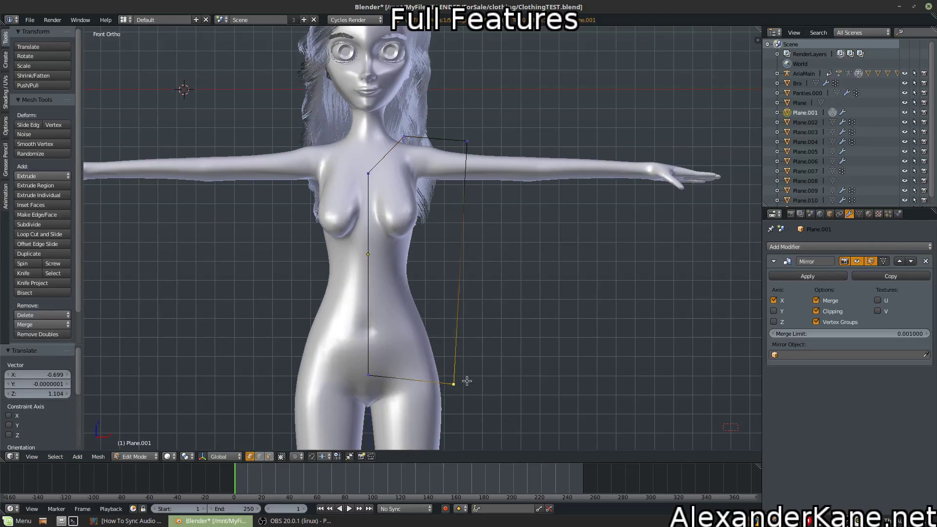
{"action": "key", "text": "g"}
{"action": "left_click", "coordinate": [461, 361]}
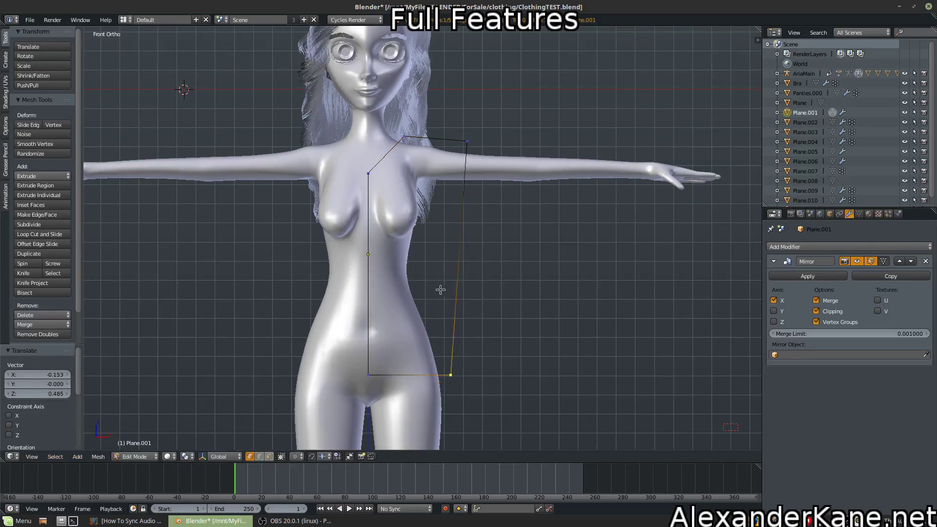
Step: Subdivide the outer side edge and move its new midpoint up and inward below the armpit
{"action": "key", "text": "a"}
{"action": "right_click", "coordinate": [467, 143]}
{"action": "right_click", "coordinate": [463, 371], "text": "shift"}
{"action": "key", "text": "w"}
{"action": "left_click", "coordinate": [503, 268]}
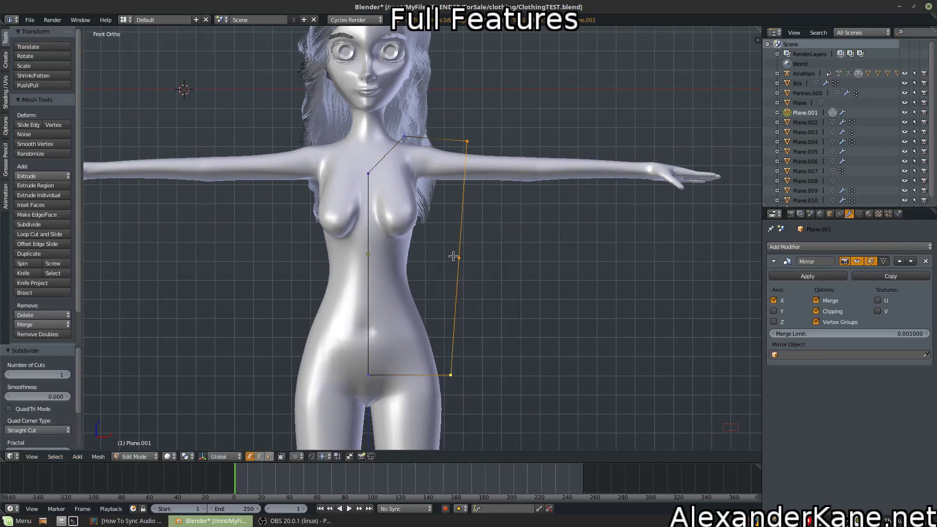
{"action": "key", "text": "g"}
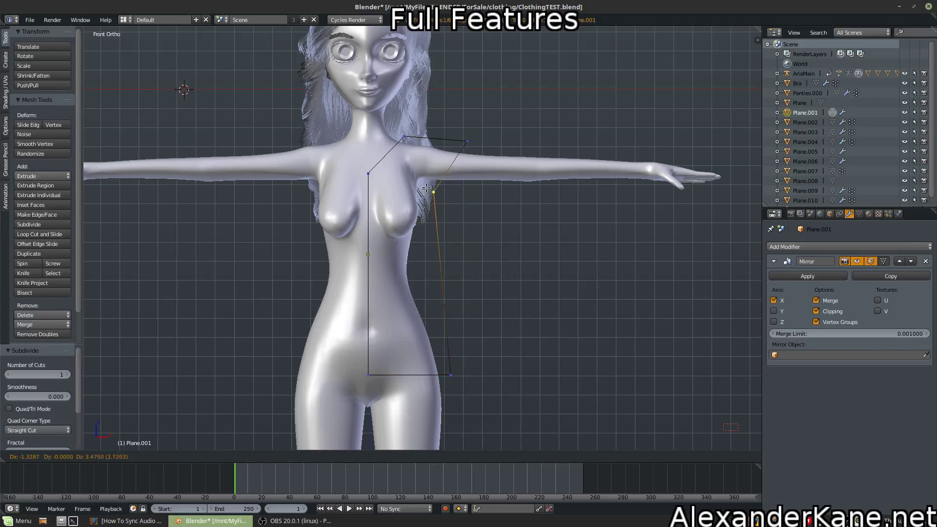
{"action": "left_click", "coordinate": [423, 184]}
Step: Subdivide the edge between the armpit and shoulder corner, and move the new vertex below the arm as the sleeve's lower corner
{"action": "right_click", "coordinate": [471, 138], "text": "shift"}
{"action": "key", "text": "w"}
{"action": "left_click", "coordinate": [477, 136]}
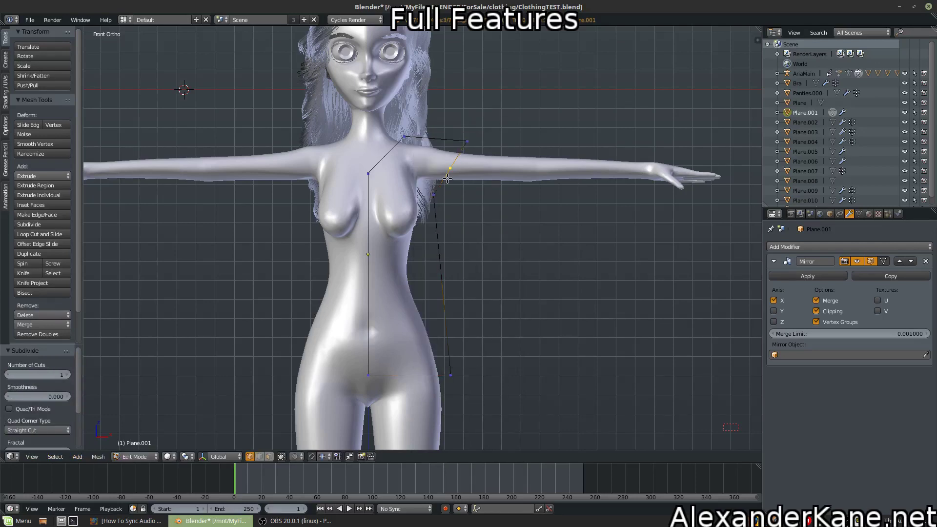
{"action": "key", "text": "g"}
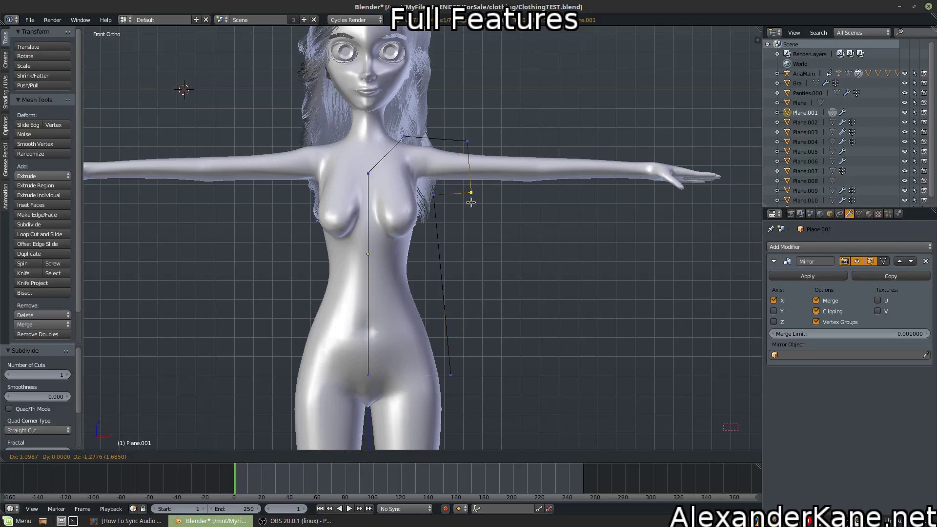
{"action": "left_click", "coordinate": [467, 201]}
Step: Move both sleeve-end vertices and the armpit vertex outward to lengthen the sleeve and widen the shirt's side
{"action": "right_click", "coordinate": [467, 142]}
{"action": "key", "text": "g"}
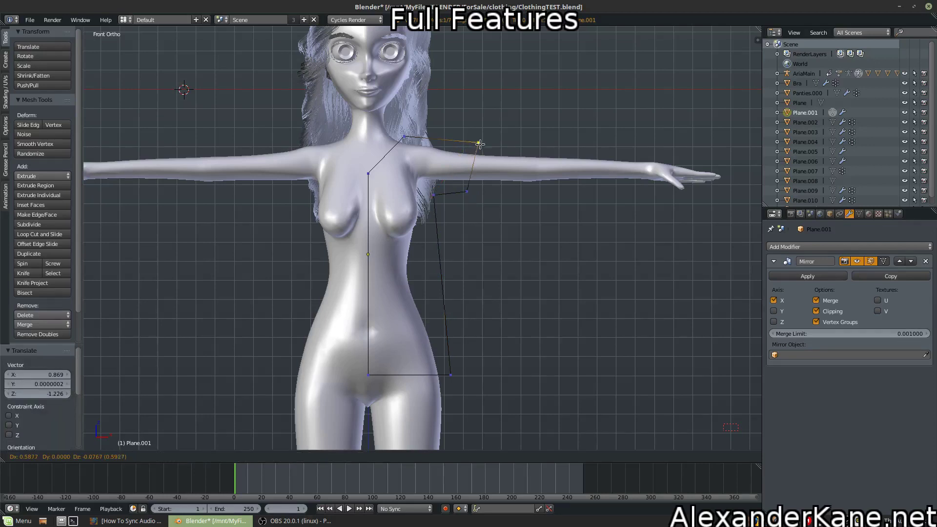
{"action": "left_click", "coordinate": [481, 143]}
{"action": "right_click", "coordinate": [468, 190]}
{"action": "key", "text": "g"}
{"action": "left_click", "coordinate": [477, 190]}
{"action": "right_click", "coordinate": [437, 191]}
{"action": "key", "text": "g"}
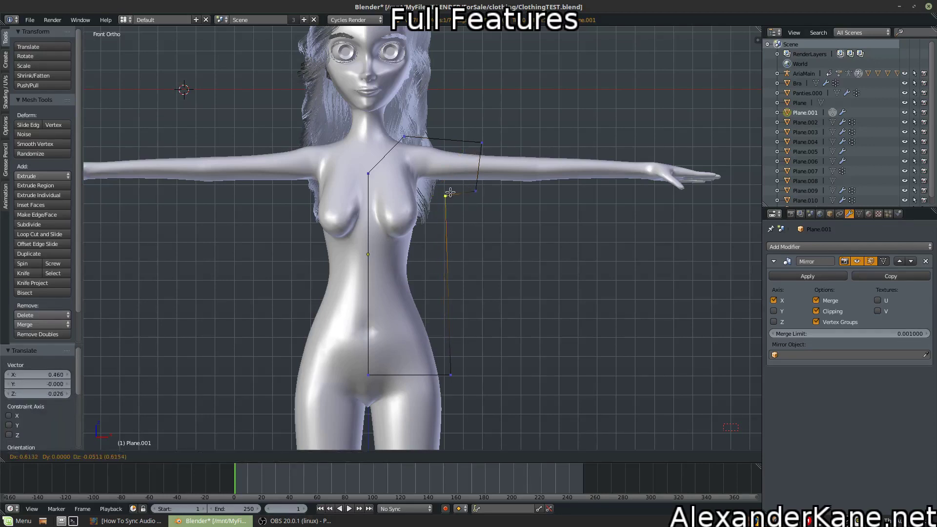
{"action": "left_click", "coordinate": [450, 193]}
Step: Subdivide the sleeve's underside edge, then lower the armpit vertex and shift the new vertex inward to round the underarm
{"action": "right_click", "coordinate": [475, 190], "text": "shift"}
{"action": "key", "text": "w"}
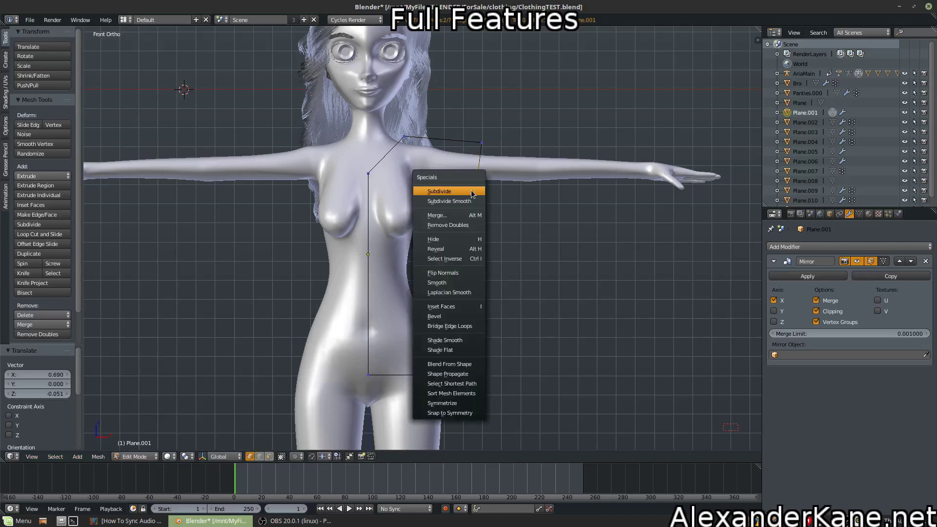
{"action": "left_click", "coordinate": [448, 194]}
{"action": "key", "text": "g"}
{"action": "left_click", "coordinate": [445, 213]}
{"action": "right_click", "coordinate": [461, 194]}
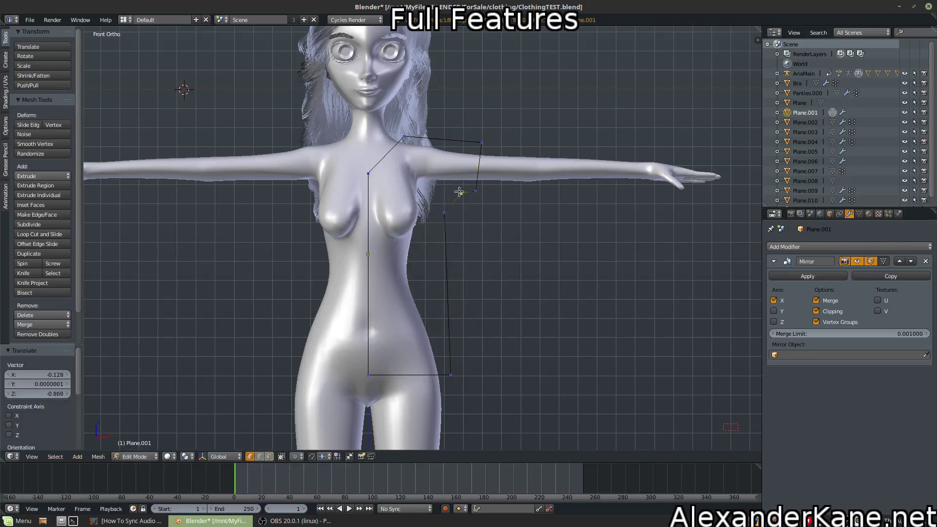
{"action": "key", "text": "g"}
{"action": "left_click", "coordinate": [450, 192]}
Step: Fill the sleeve outline with a face, then fill the adjoining upper chest face between neckline and armpit
{"action": "right_click", "coordinate": [476, 190]}
{"action": "right_click", "coordinate": [481, 143], "text": "shift"}
{"action": "right_click", "coordinate": [404, 137], "text": "shift"}
{"action": "right_click", "coordinate": [451, 194], "text": "shift"}
{"action": "key", "text": "f"}
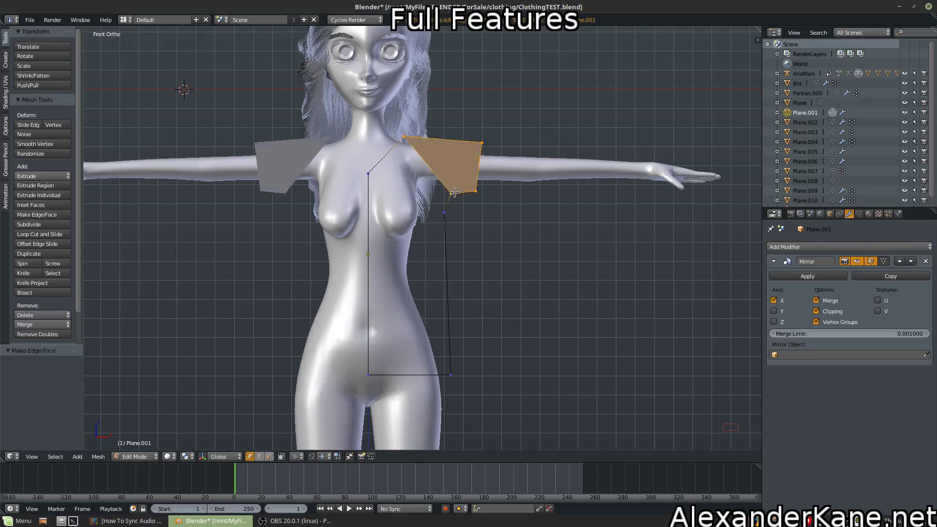
{"action": "right_click", "coordinate": [441, 210], "text": "shift"}
{"action": "key", "text": "f"}
Step: Fill the torso with a face between the armpit, neckline centre, bottom centre and bottom outer vertices
{"action": "right_click", "coordinate": [441, 210]}
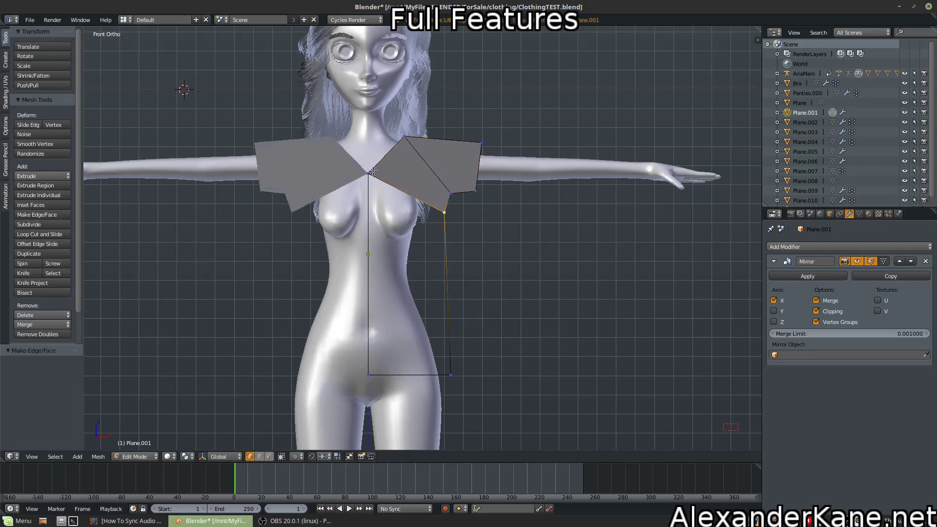
{"action": "right_click", "coordinate": [369, 173], "text": "shift"}
{"action": "right_click", "coordinate": [369, 371], "text": "shift"}
{"action": "right_click", "coordinate": [456, 371], "text": "shift"}
{"action": "key", "text": "f"}
{"action": "key", "text": "a"}
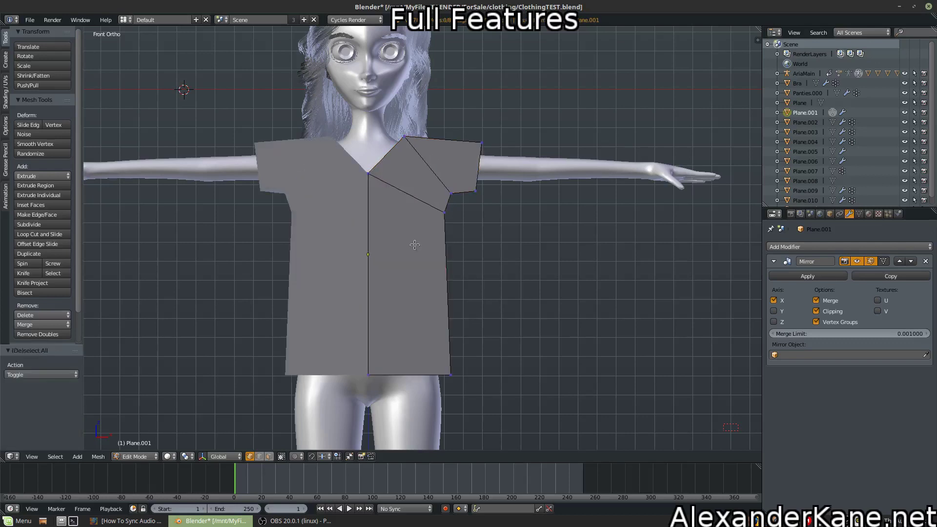
Step: Subdivide the entire half-shirt mesh with 3 cuts
{"action": "key", "text": "a"}
{"action": "key", "text": "w"}
{"action": "left_click", "coordinate": [416, 201]}
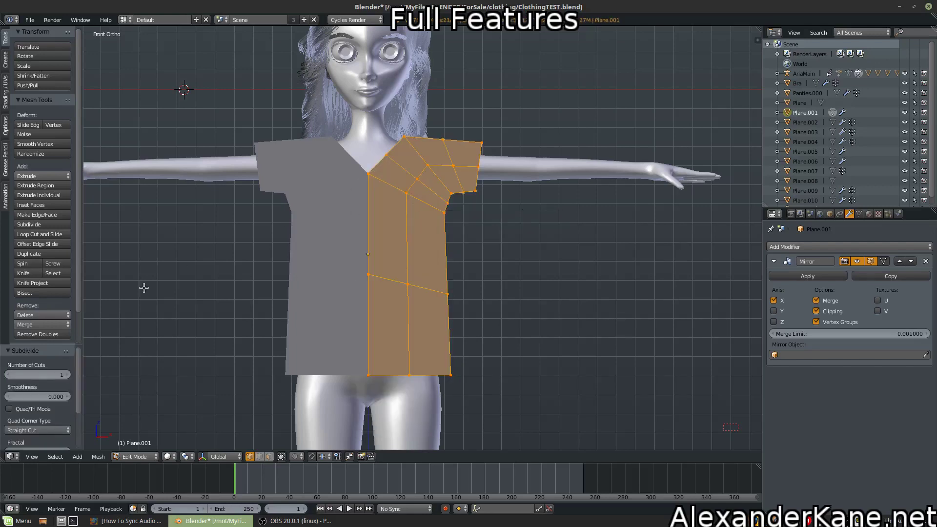
{"action": "left_click", "coordinate": [68, 375]}
{"action": "left_click", "coordinate": [67, 375]}
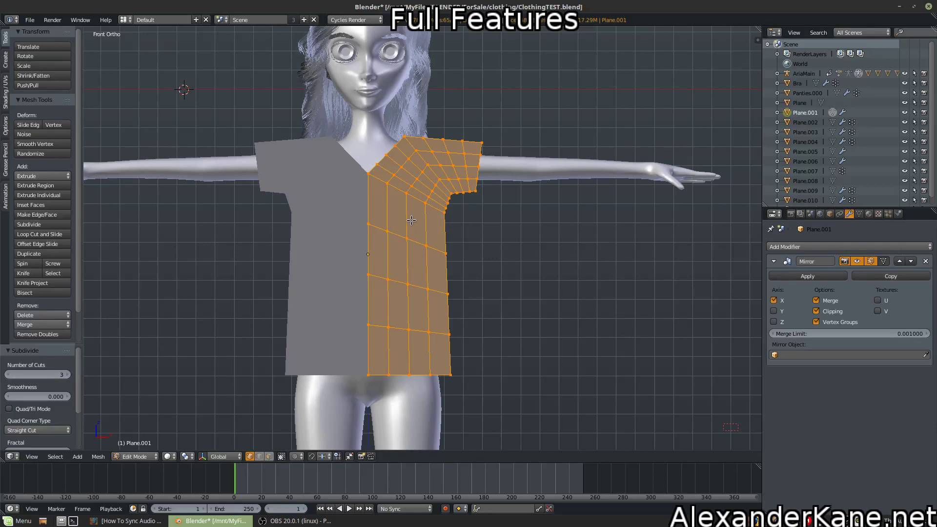
{"action": "key", "text": "Tab"}
{"action": "key", "text": "Tab"}
Step: Select the shoulder's top edge vertices and raise them 0.153 along Z with proportional editing at a size of about 4.59
{"action": "key", "text": "a"}
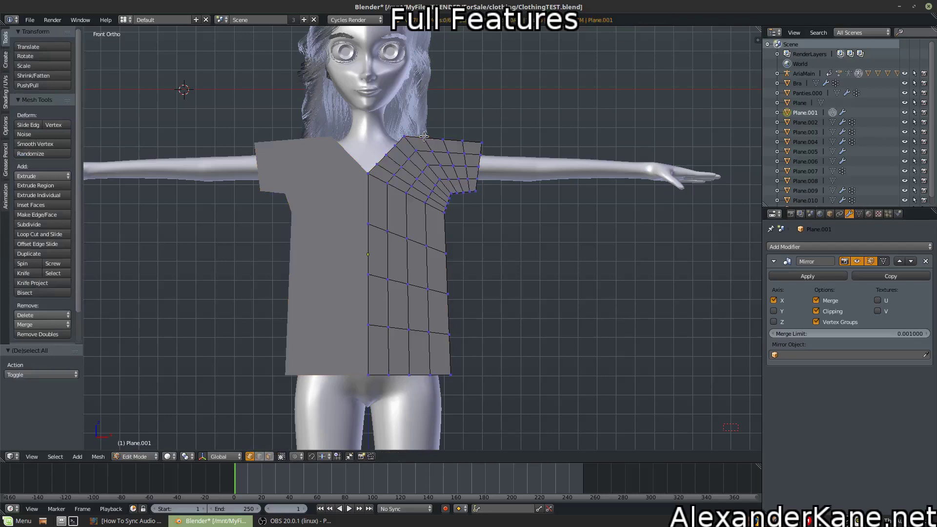
{"action": "key", "text": "alt+space"}
{"action": "key", "text": "Escape"}
{"action": "right_click", "coordinate": [414, 137], "text": "alt+shift"}
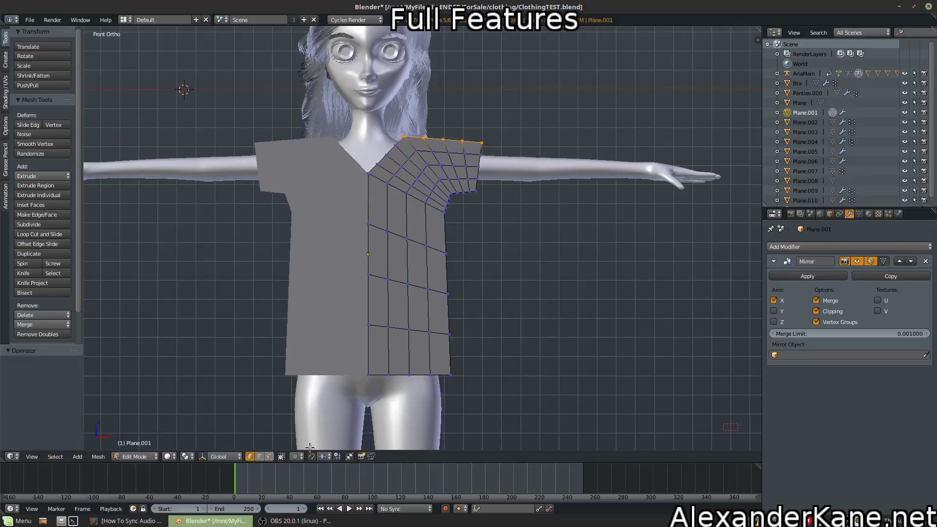
{"action": "left_click", "coordinate": [296, 456]}
{"action": "left_click", "coordinate": [318, 413]}
{"action": "key", "text": "g"}
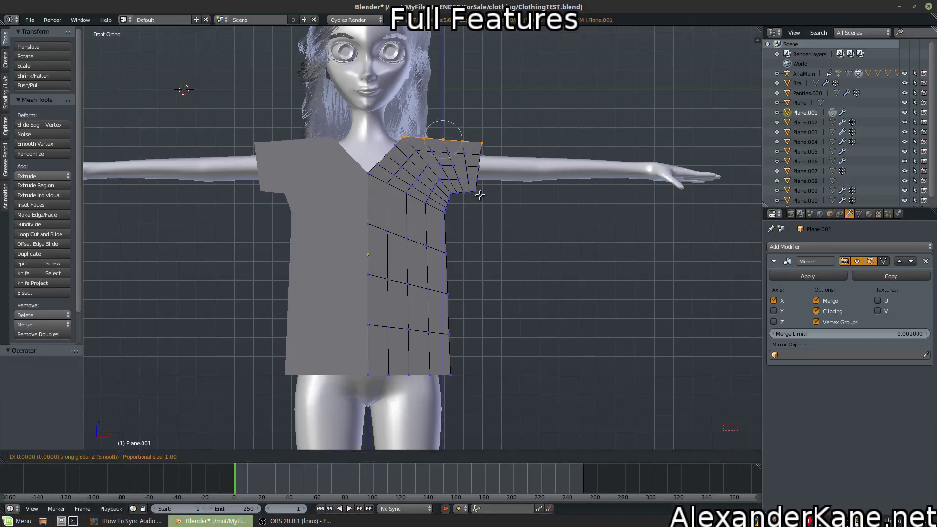
{"action": "key", "text": "z"}
{"action": "scroll", "coordinate": [481, 189], "scroll_direction": "down", "scroll_amount": 4}
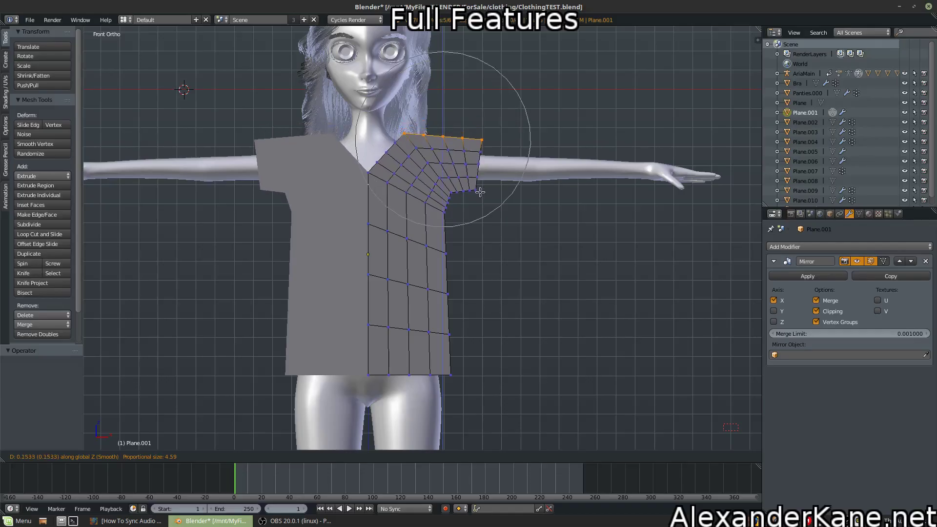
{"action": "left_click", "coordinate": [480, 192]}
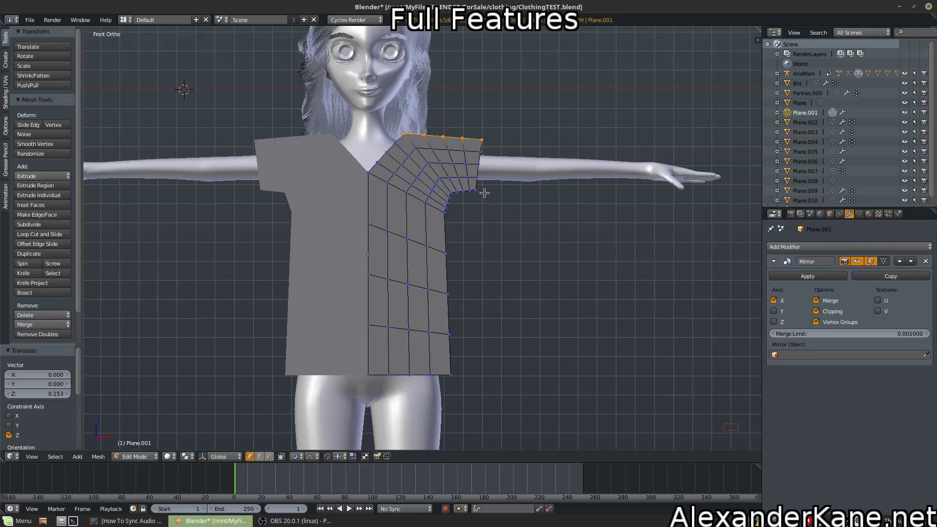
Step: Display the shirt mesh's face normals and check their direction from the character's side
{"action": "middle_click_drag", "start_coordinate": [484, 193], "coordinate": [440, 200]}
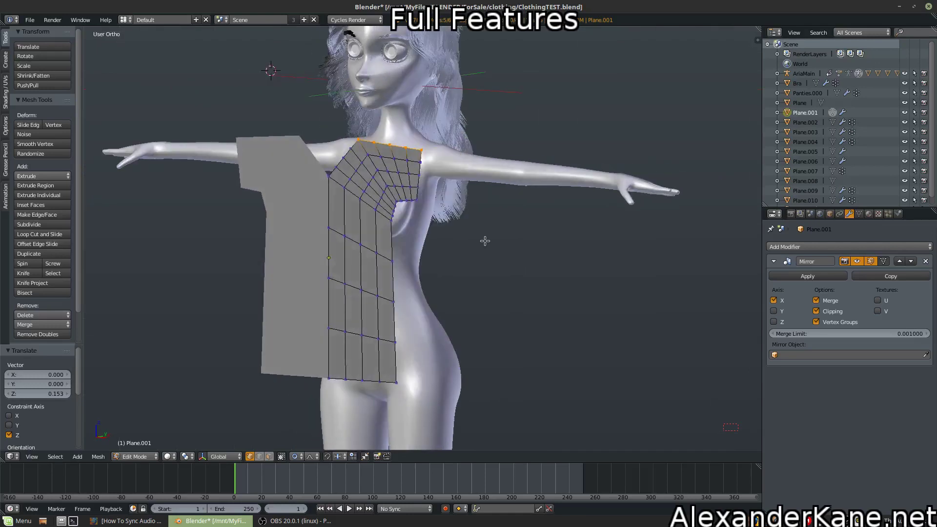
{"action": "key", "text": "Tab"}
{"action": "key", "text": "Tab"}
{"action": "key", "text": "n"}
{"action": "scroll", "coordinate": [698, 393], "scroll_direction": "down", "scroll_amount": 3}
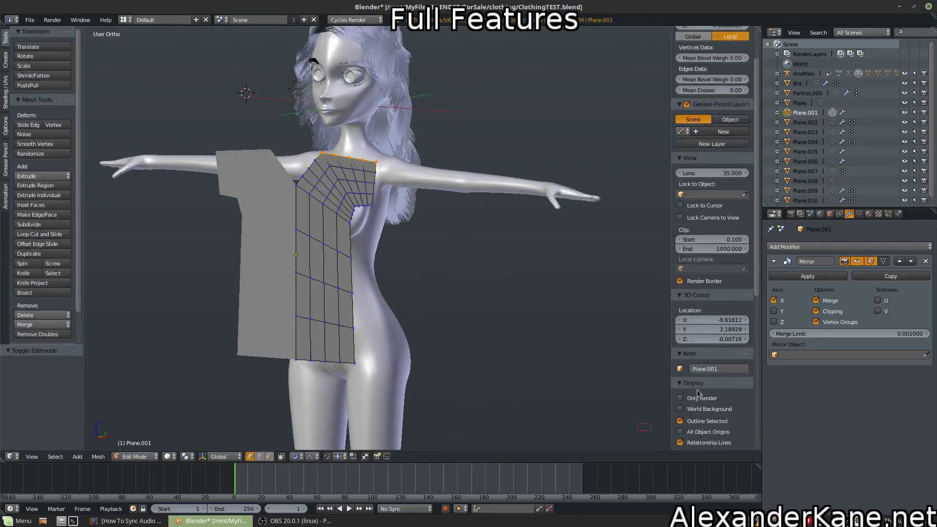
{"action": "scroll", "coordinate": [698, 392], "scroll_direction": "down", "scroll_amount": 8}
{"action": "left_click", "coordinate": [699, 369]}
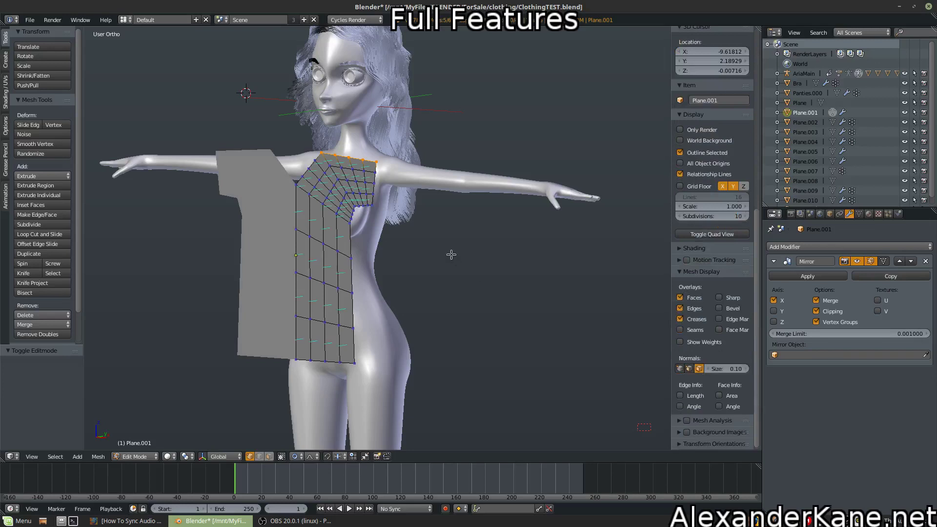
{"action": "middle_click_drag", "start_coordinate": [451, 254], "coordinate": [382, 240]}
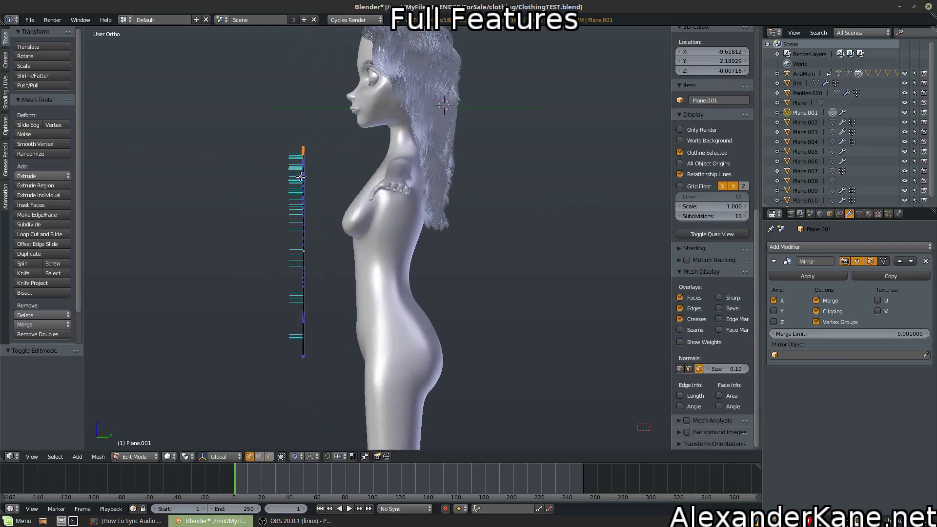
Step: Duplicate the entire front half-shirt panel and move the copy about 12.166 along Y behind the character
{"action": "middle_click_drag", "start_coordinate": [301, 177], "coordinate": [357, 199]}
{"action": "key", "text": "a"}
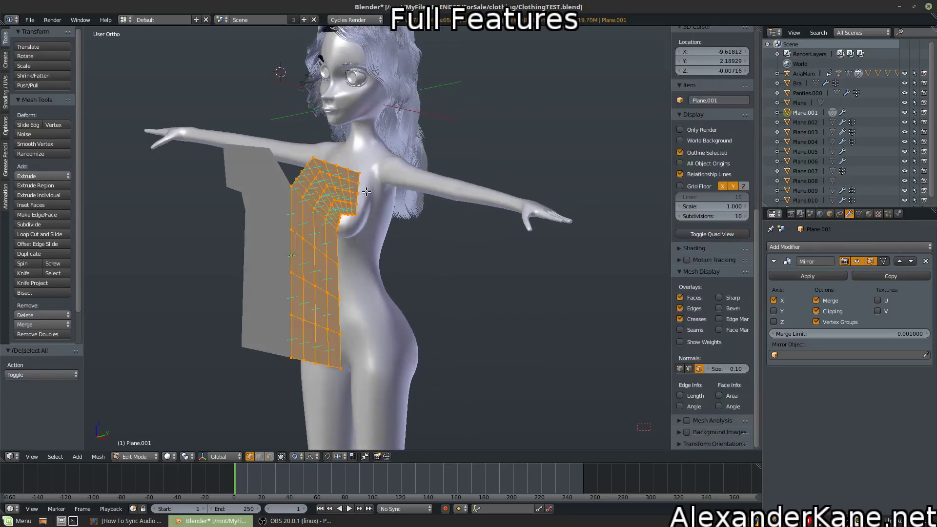
{"action": "key", "text": "g"}
{"action": "left_click", "coordinate": [366, 192]}
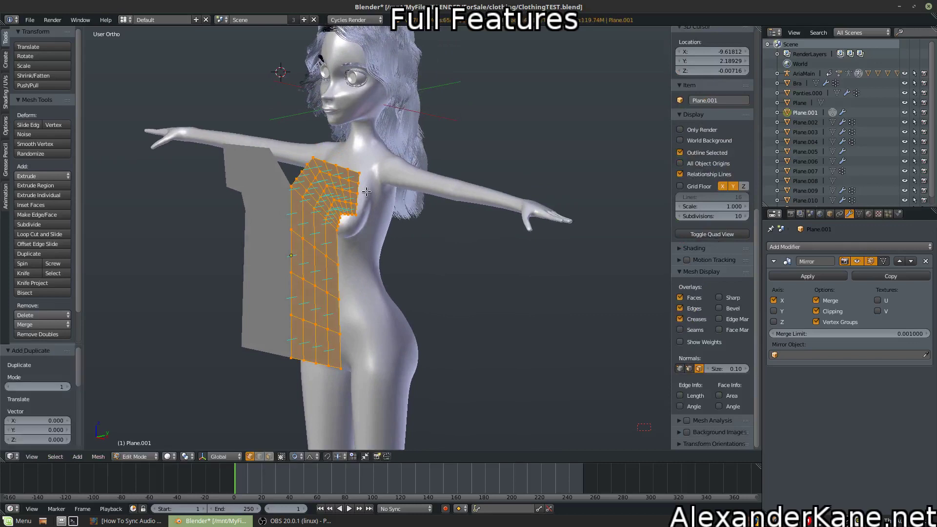
{"action": "key", "text": "g"}
{"action": "key", "text": "y"}
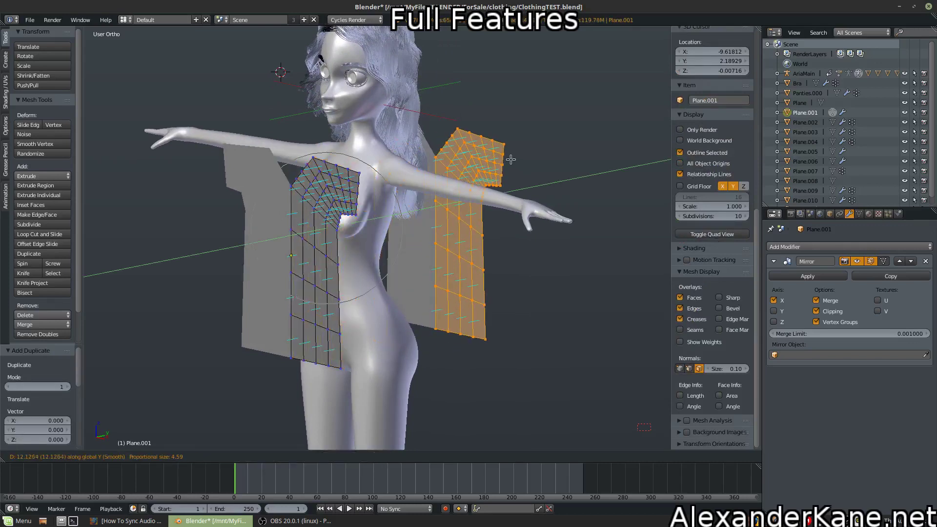
{"action": "left_click", "coordinate": [510, 159]}
Step: Flip the normals of the back panel copy so they face away from the character
{"action": "key", "text": "KP_3"}
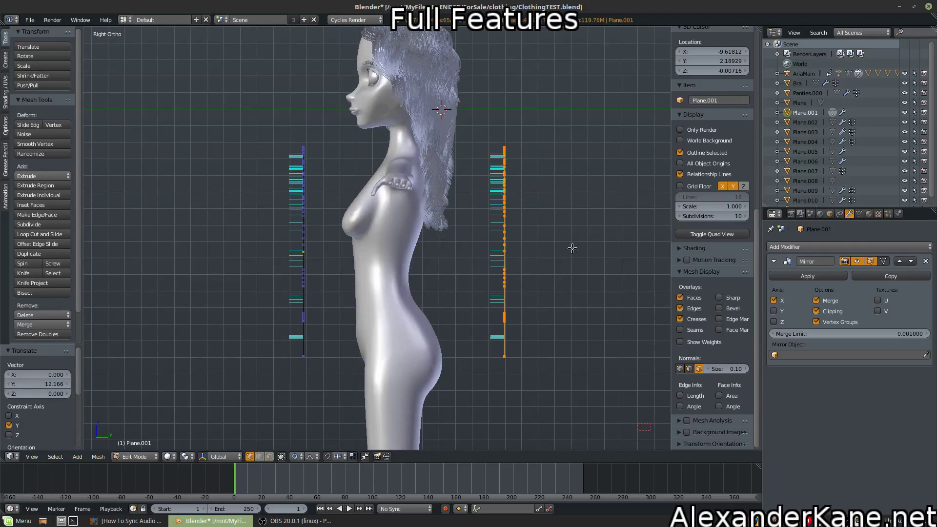
{"action": "middle_click_drag", "start_coordinate": [512, 219], "coordinate": [533, 224]}
{"action": "key", "text": "space"}
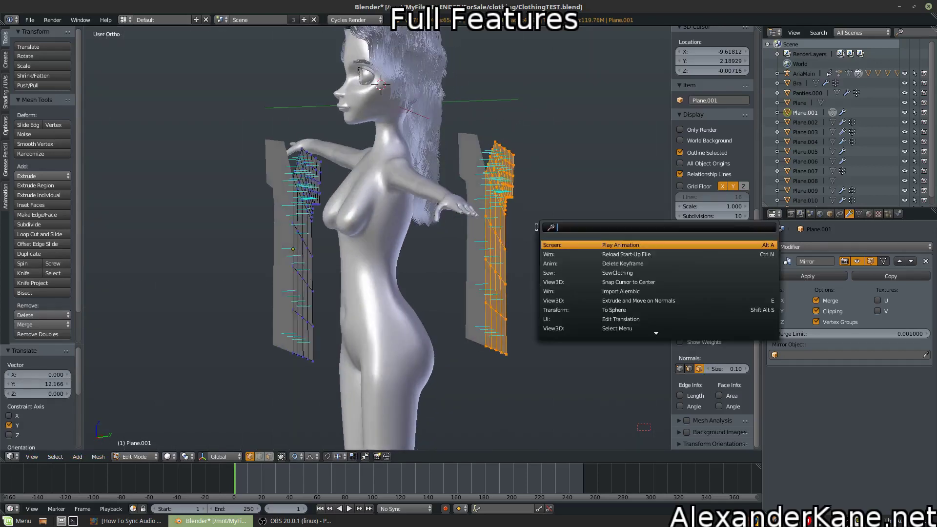
{"action": "type", "text": "flip"}
{"action": "key", "text": "Return"}
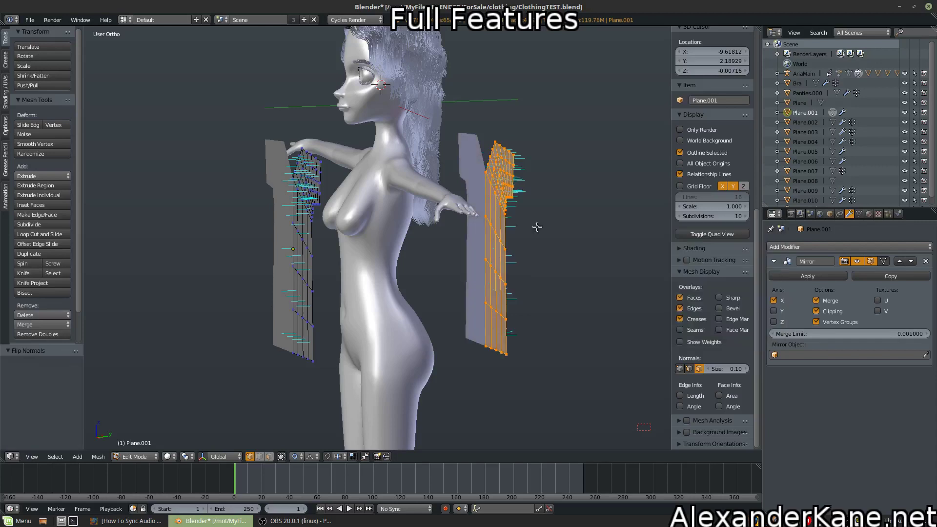
{"action": "middle_click_drag", "start_coordinate": [537, 226], "coordinate": [493, 198]}
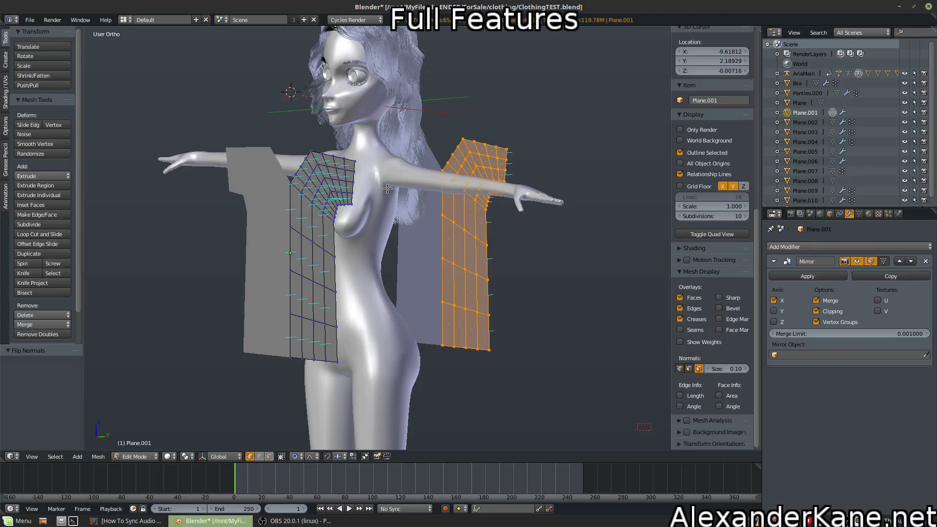
Step: Bridge the front and back panels with faces along the shoulder's top edge, from neckline to sleeve end
{"action": "middle_click_drag", "start_coordinate": [375, 212], "coordinate": [318, 147]}
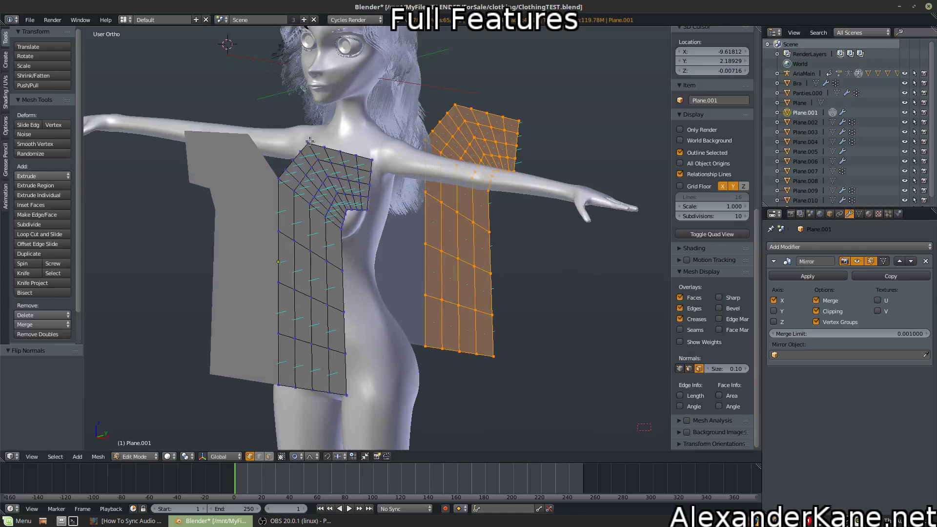
{"action": "key", "text": "a"}
{"action": "right_click", "coordinate": [461, 99], "text": "shift"}
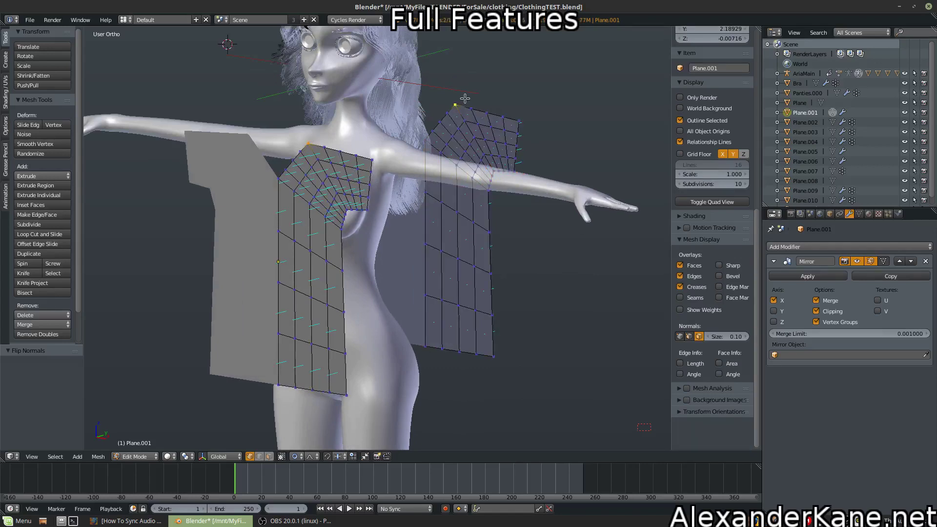
{"action": "right_click", "coordinate": [473, 103], "text": "shift"}
{"action": "key", "text": "f"}
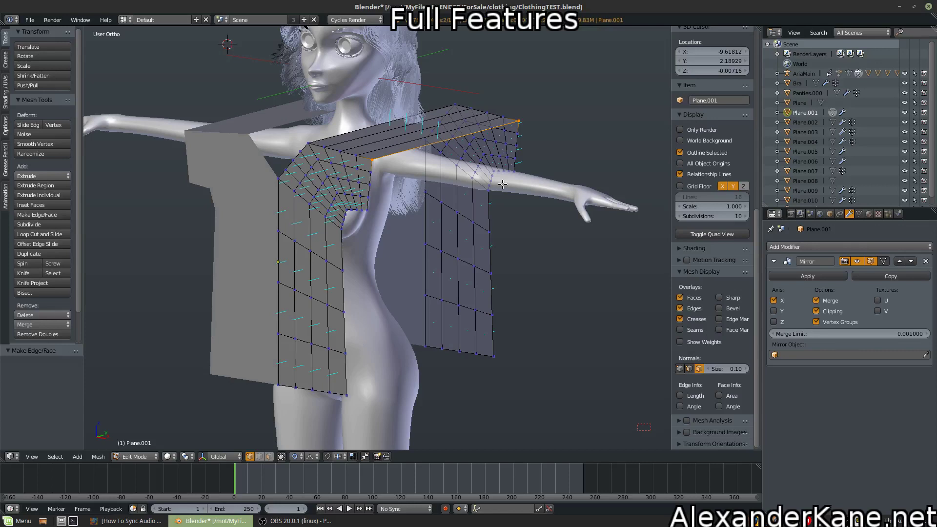
Step: Bridge the front and back panels with faces along the sleeve underside, around the armpit and down the side to the hem
{"action": "key", "text": "a"}
{"action": "right_click", "coordinate": [513, 173]}
{"action": "right_click", "coordinate": [371, 210], "text": "shift"}
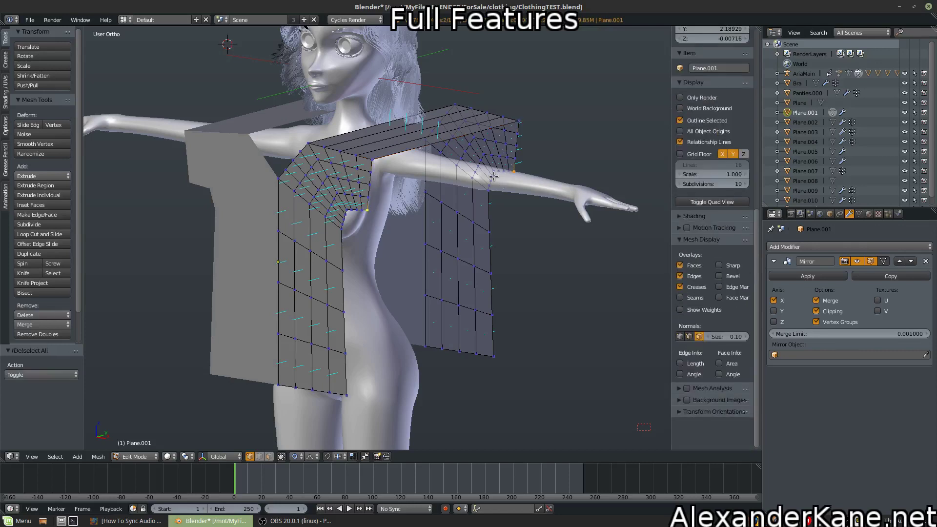
{"action": "right_click", "coordinate": [508, 171]}
{"action": "right_click", "coordinate": [514, 171], "text": "shift"}
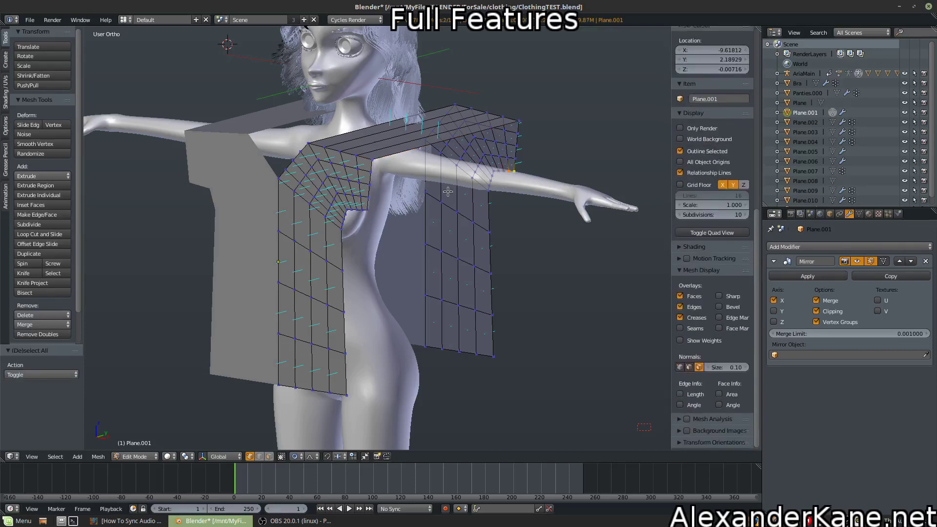
{"action": "key", "text": "f"}
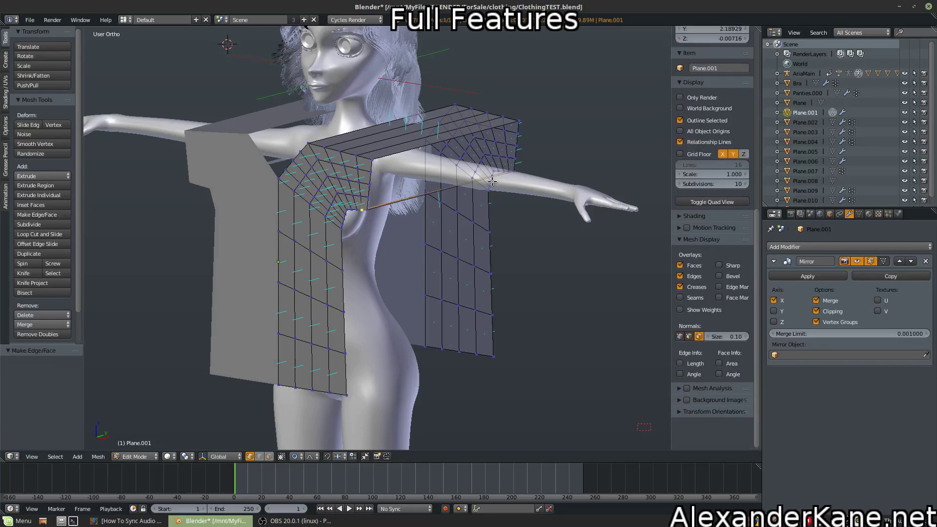
{"action": "right_click", "coordinate": [508, 172], "text": "shift"}
{"action": "key", "text": "f"}
{"action": "key", "text": "f"}
{"action": "key", "text": "f"}
{"action": "key", "text": "f"}
{"action": "key", "text": "f"}
{"action": "key", "text": "f"}
{"action": "key", "text": "f"}
{"action": "key", "text": "f"}
{"action": "key", "text": "f"}
{"action": "key", "text": "f"}
{"action": "key", "text": "f"}
{"action": "key", "text": "f"}
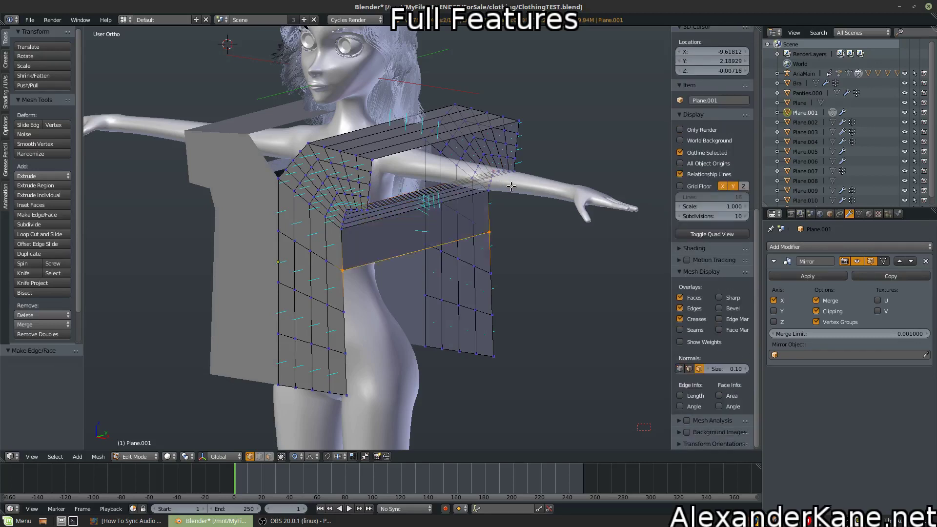
Step: Box-select the bridging faces between the front and back panels and delete only the faces, keeping the connecting edges
{"action": "key", "text": "a"}
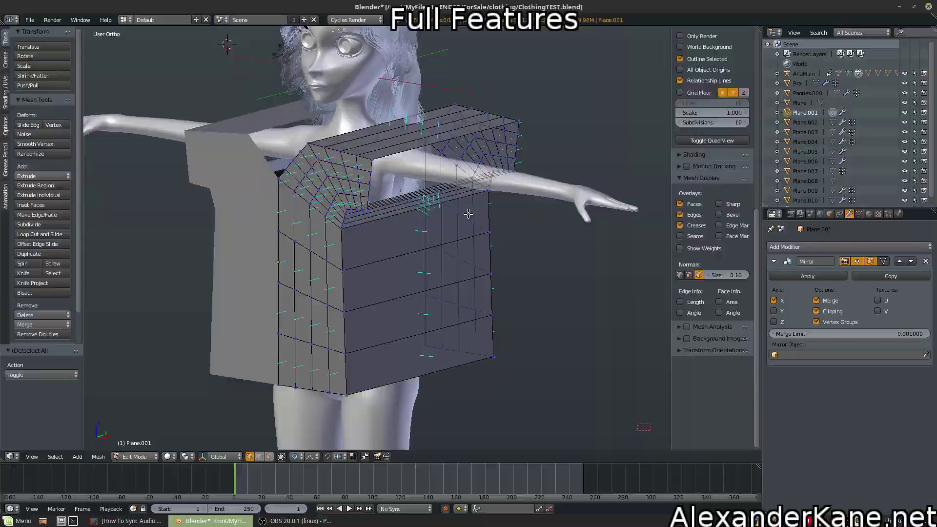
{"action": "middle_click_drag", "start_coordinate": [463, 213], "coordinate": [385, 85]}
{"action": "middle_click_drag", "start_coordinate": [492, 140], "coordinate": [305, 445]}
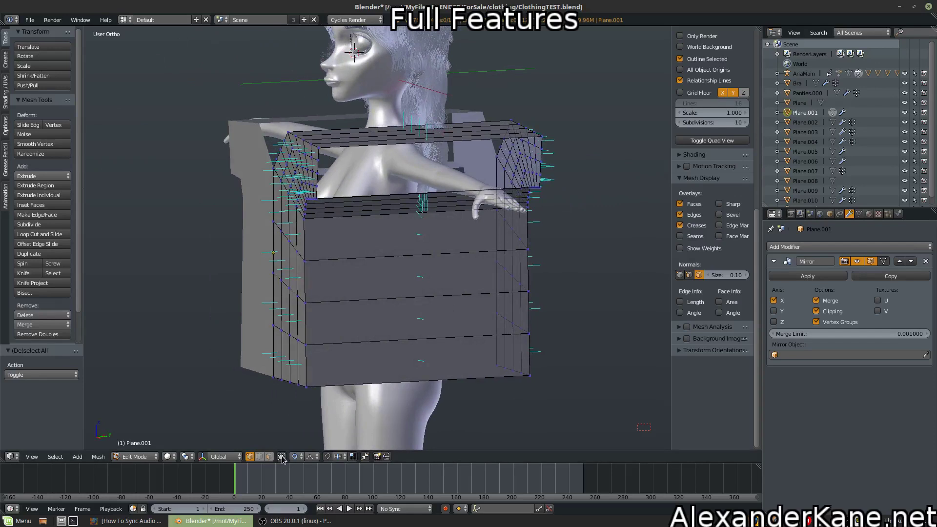
{"action": "middle_click_drag", "start_coordinate": [392, 270], "coordinate": [377, 268]}
{"action": "key", "text": "a"}
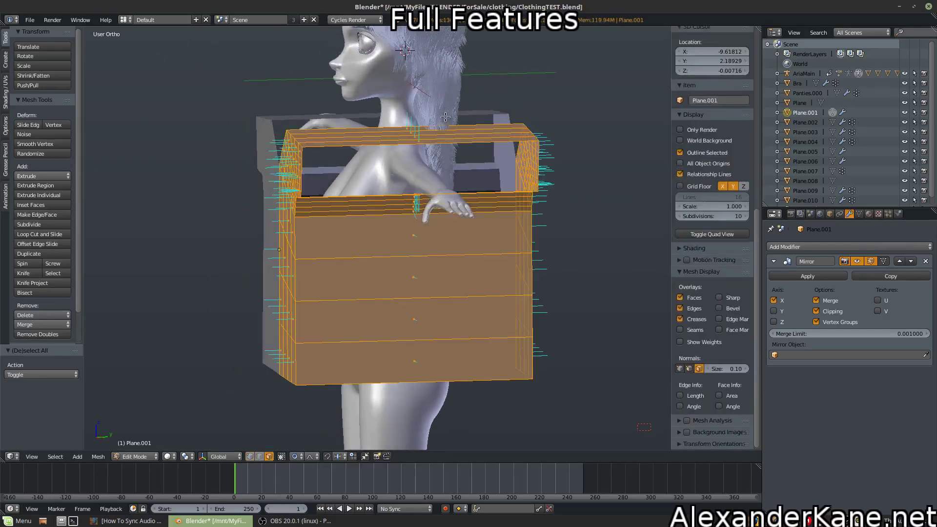
{"action": "key", "text": "a"}
{"action": "key", "text": "b"}
{"action": "left_click_drag", "start_coordinate": [438, 106], "coordinate": [385, 409]}
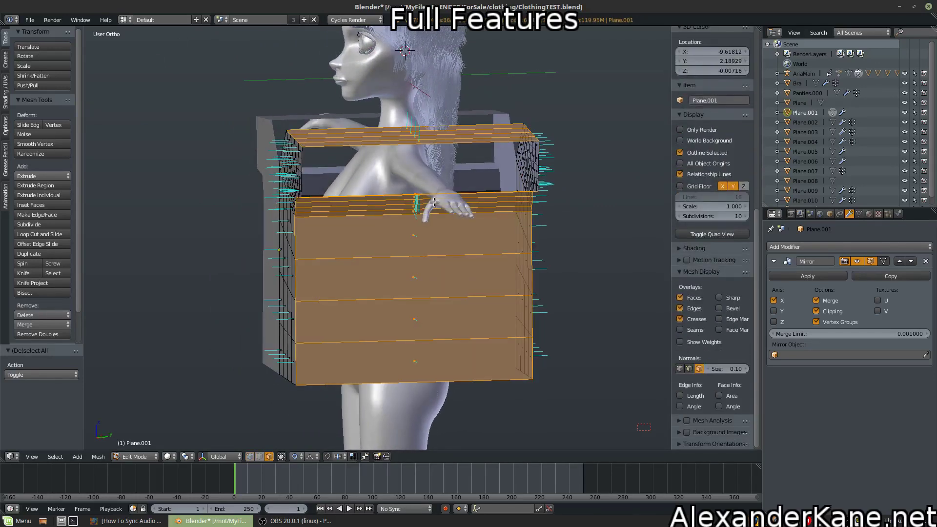
{"action": "key", "text": "x"}
{"action": "left_click", "coordinate": [435, 206]}
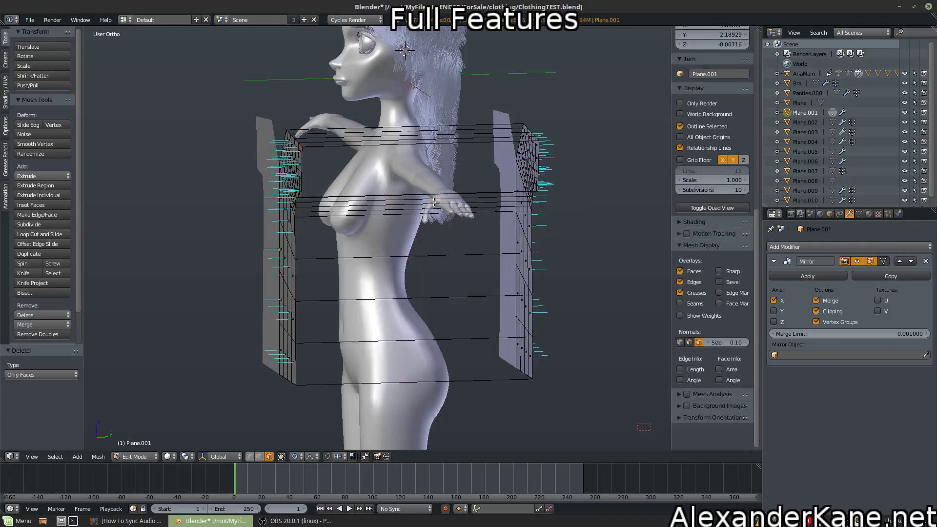
{"action": "middle_click_drag", "start_coordinate": [436, 206], "coordinate": [431, 116]}
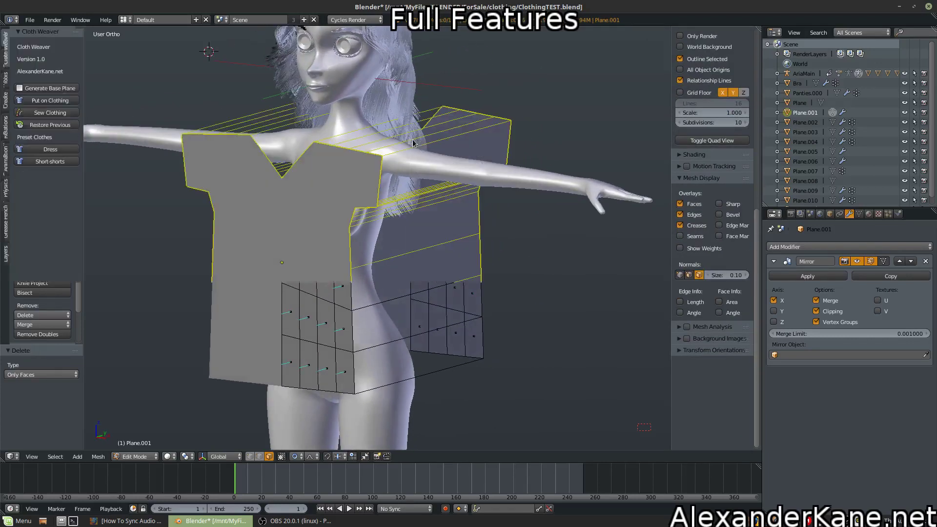
Step: Add three vertex groups to the shirt mesh and name them odd, even and pins
{"action": "key", "text": "Tab"}
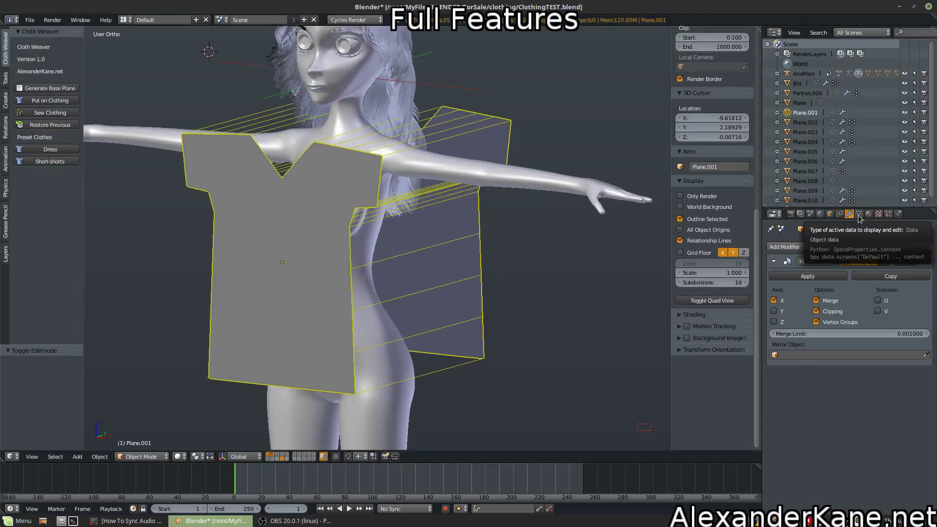
{"action": "left_click", "coordinate": [859, 214]}
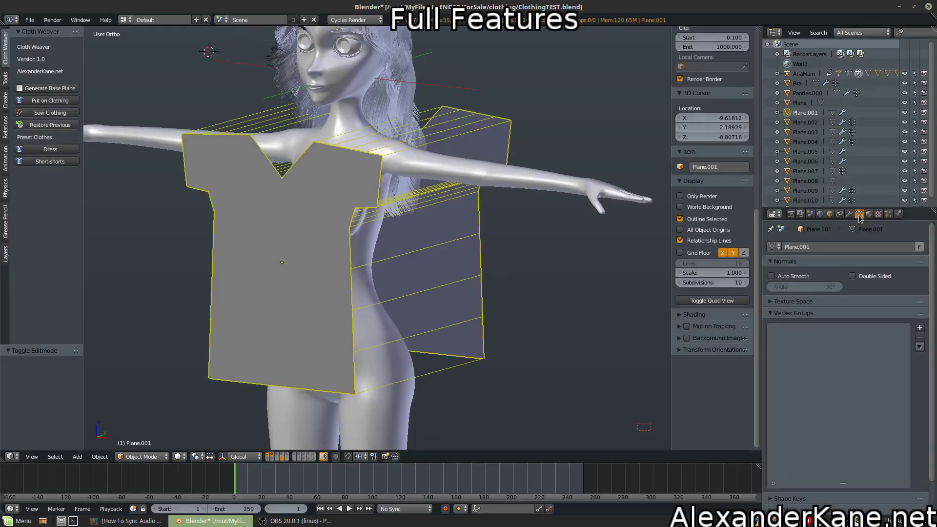
{"action": "left_click", "coordinate": [920, 328]}
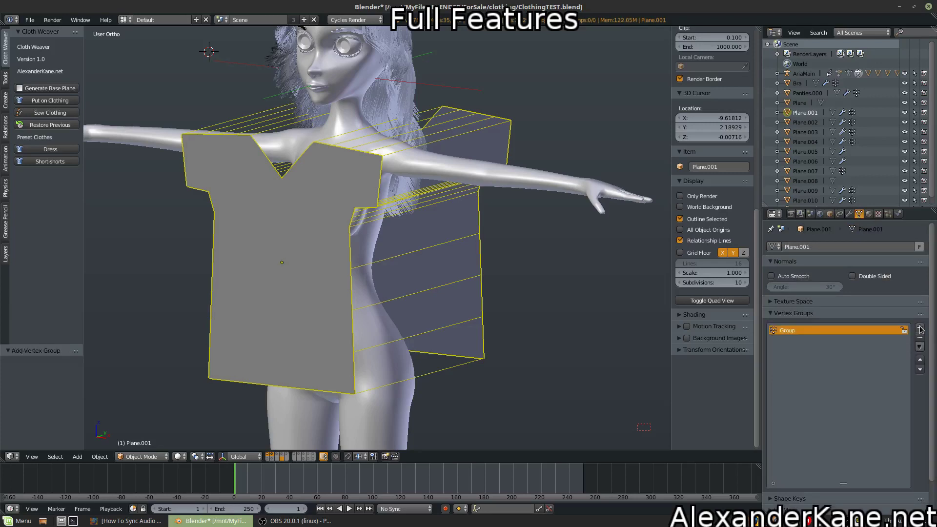
{"action": "left_click", "coordinate": [920, 328]}
{"action": "left_click", "coordinate": [920, 328]}
{"action": "double_click", "coordinate": [797, 351]}
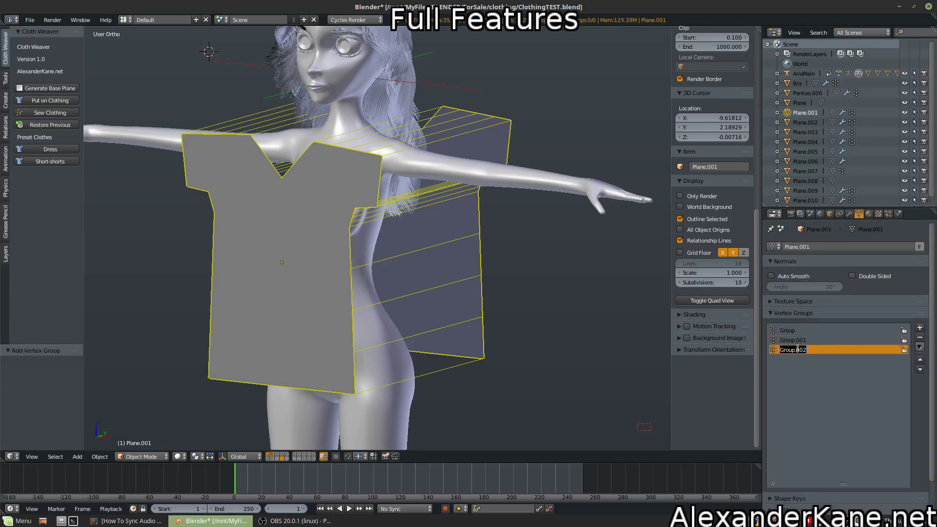
{"action": "type", "text": "pins"}
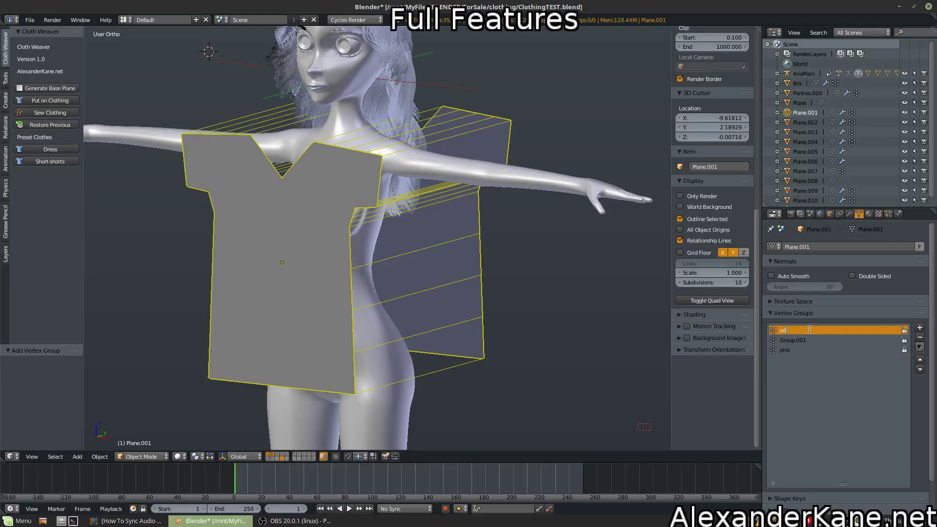
{"action": "double_click", "coordinate": [811, 338]}
{"action": "type", "text": "even"}
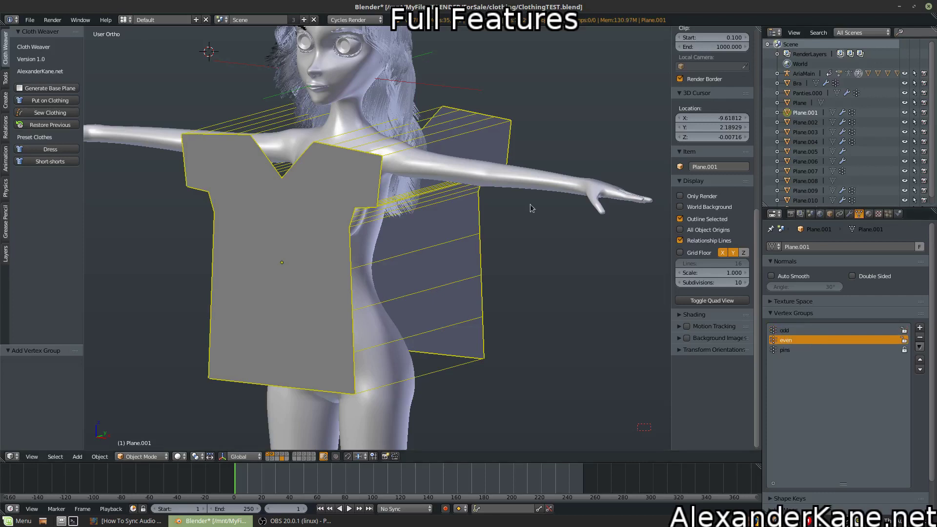
Step: Select the front and back end vertices of every other sewing edge along the shoulder, including both outer ones
{"action": "key", "text": "Tab"}
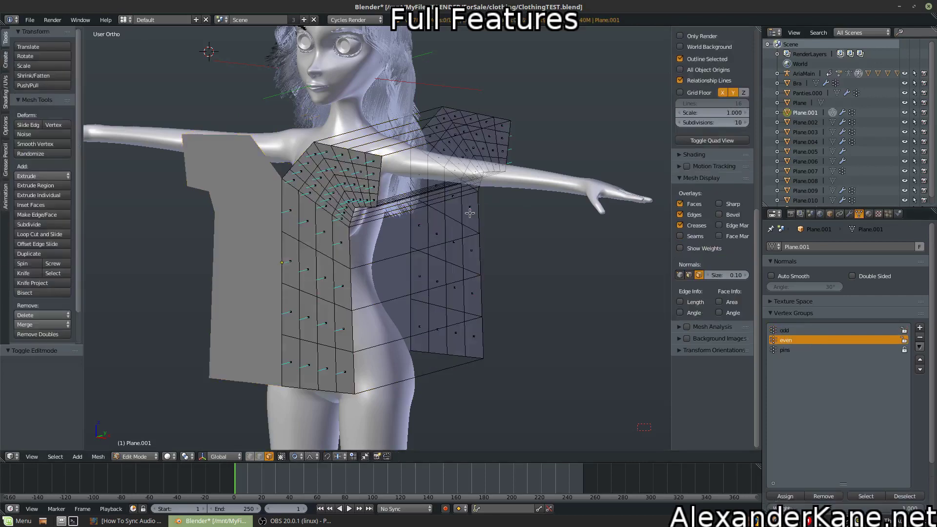
{"action": "right_click", "coordinate": [313, 138]}
{"action": "right_click", "coordinate": [443, 99], "text": "shift"}
{"action": "right_click", "coordinate": [349, 149], "text": "shift"}
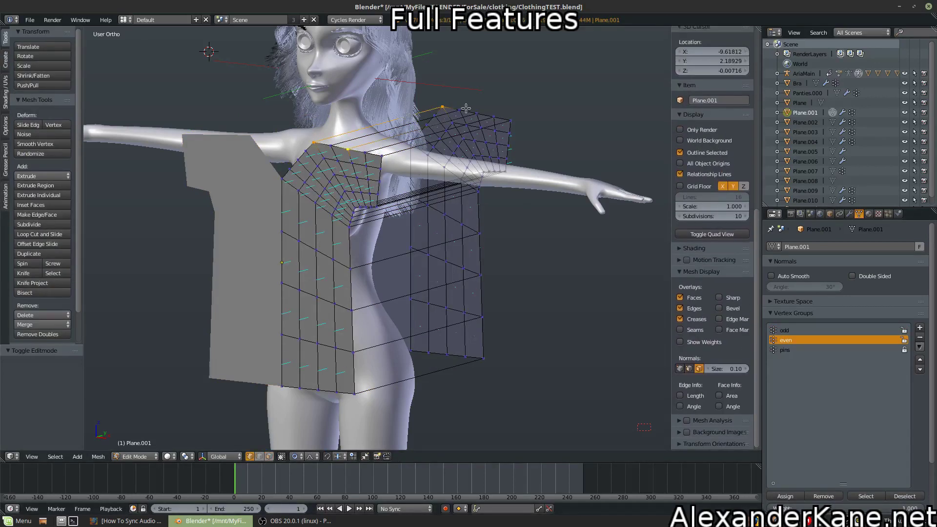
{"action": "right_click", "coordinate": [511, 121], "text": "ctrl"}
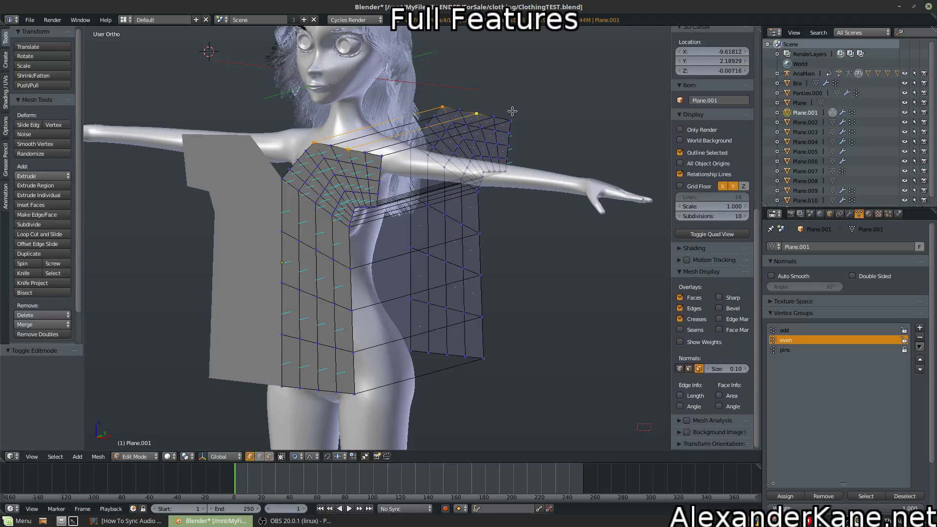
{"action": "right_click", "coordinate": [381, 155], "text": "ctrl"}
Step: Add the end vertices of every other sewing edge under the sleeve and around the armpit to the selection
{"action": "scroll", "coordinate": [443, 184], "scroll_direction": "up", "scroll_amount": 4}
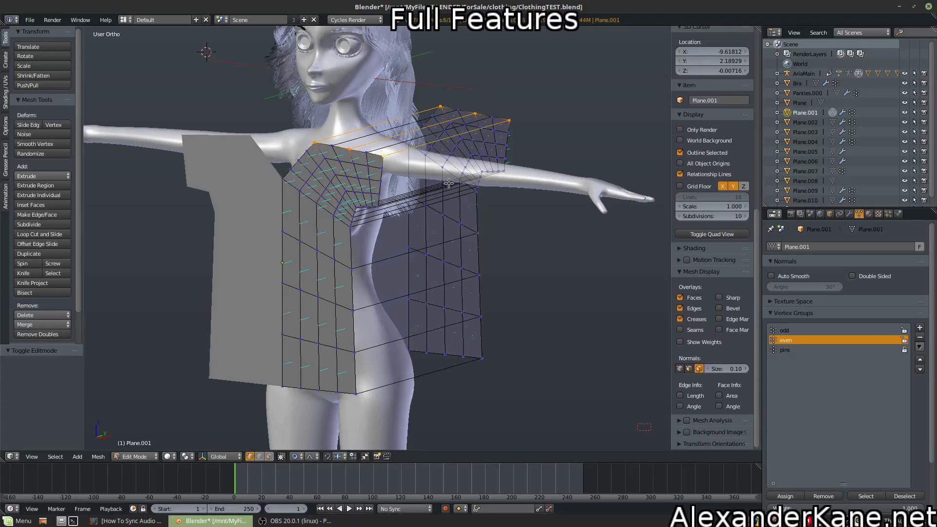
{"action": "right_click", "coordinate": [422, 184], "text": "ctrl"}
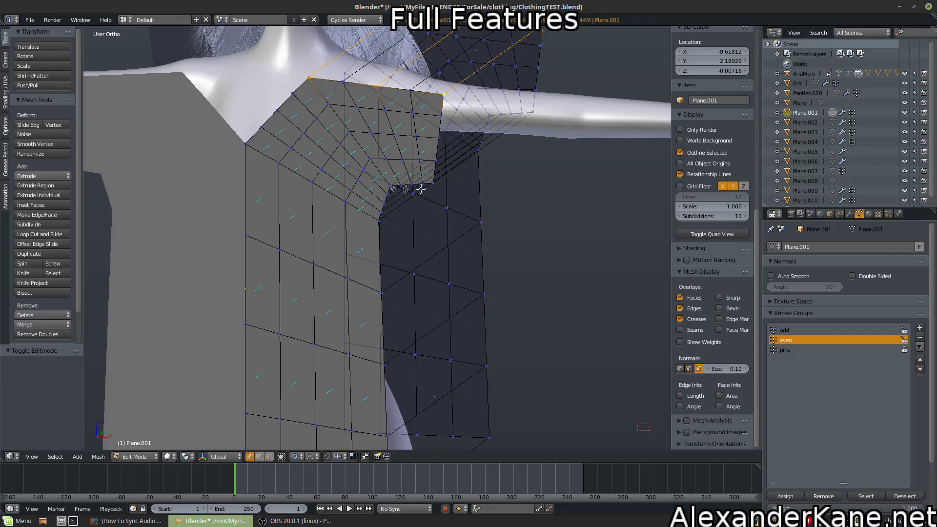
{"action": "right_click", "coordinate": [524, 112], "text": "ctrl"}
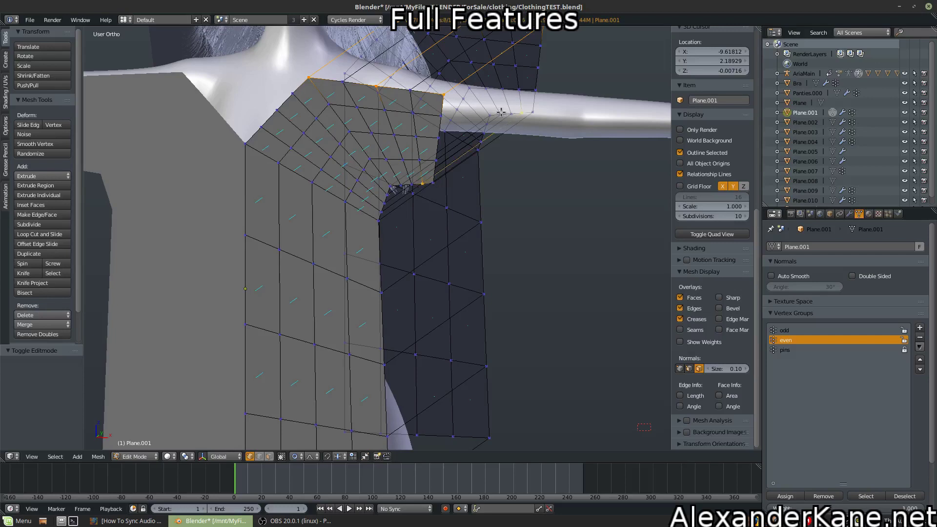
{"action": "right_click", "coordinate": [400, 189], "text": "ctrl"}
{"action": "middle_click_drag", "start_coordinate": [464, 188], "coordinate": [549, 174]}
{"action": "right_click", "coordinate": [546, 168], "text": "ctrl"}
{"action": "right_click", "coordinate": [540, 186], "text": "ctrl"}
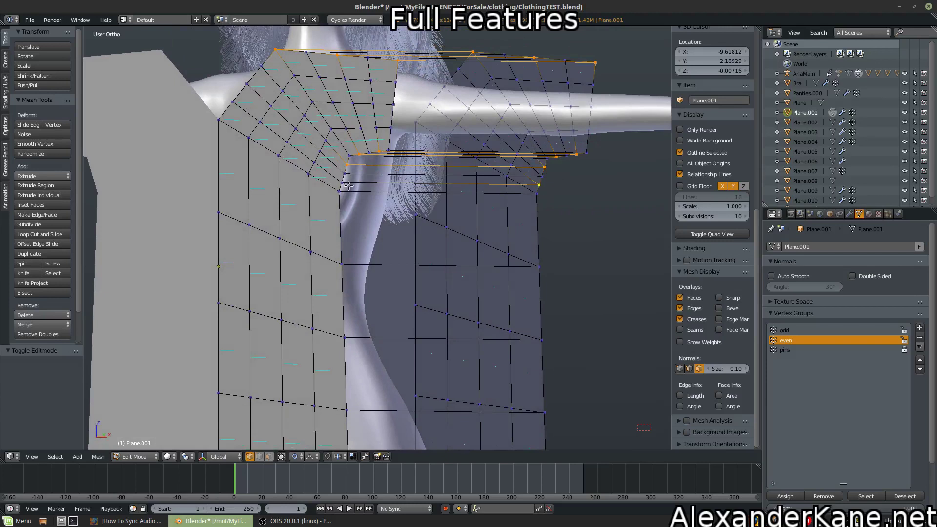
Step: Add the end vertices of alternate side sewing edges down the torso and assign the selection to the even vertex group
{"action": "right_click", "coordinate": [343, 264], "text": "ctrl"}
{"action": "right_click", "coordinate": [539, 263], "text": "ctrl"}
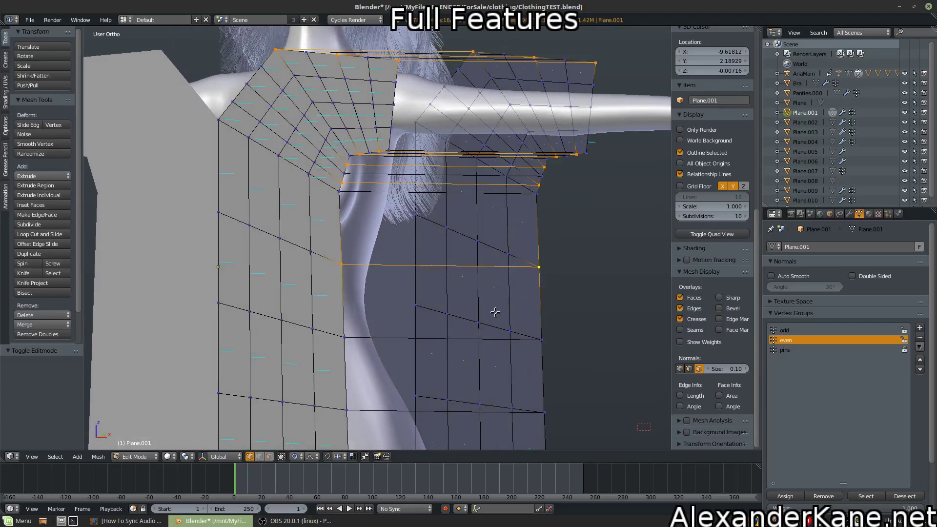
{"action": "middle_click_drag", "start_coordinate": [496, 312], "coordinate": [479, 154], "text": "shift"}
{"action": "right_click", "coordinate": [353, 256], "text": "ctrl"}
{"action": "right_click", "coordinate": [556, 257], "text": "ctrl"}
{"action": "scroll", "coordinate": [508, 187], "scroll_direction": "down", "scroll_amount": 2}
{"action": "middle_click_drag", "start_coordinate": [486, 115], "coordinate": [501, 230], "text": "shift"}
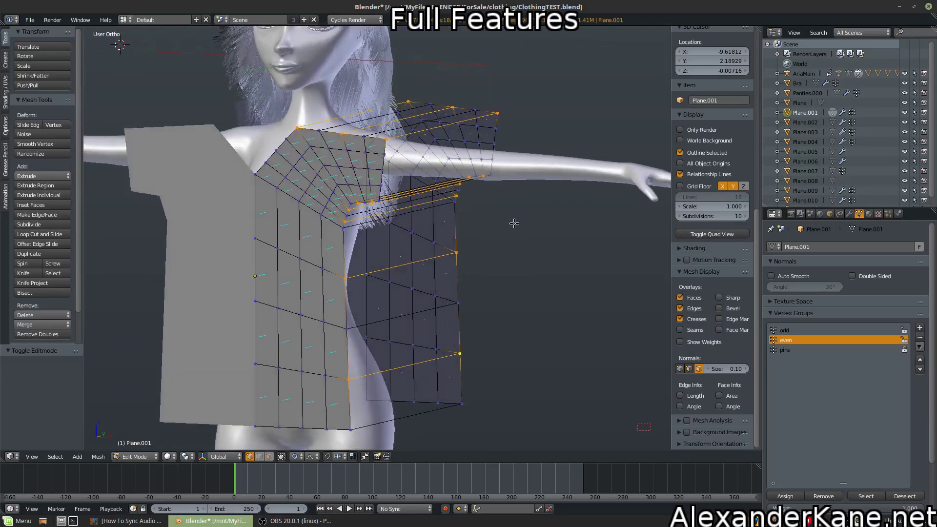
{"action": "left_click", "coordinate": [789, 496]}
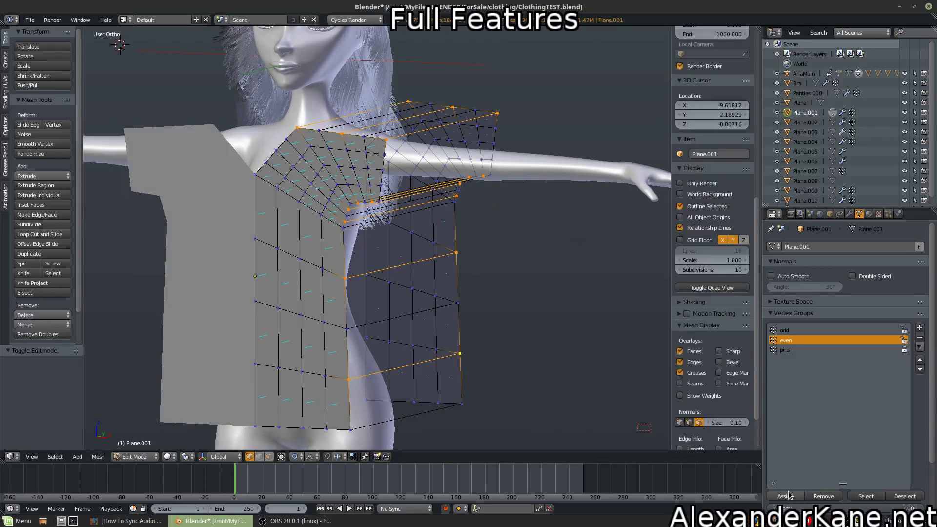
Step: Make the odd vertex group active, clear the selection, and select the end vertices of the alternate shoulder sewing edges not in the even group
{"action": "left_click", "coordinate": [826, 332]}
{"action": "key", "text": "a"}
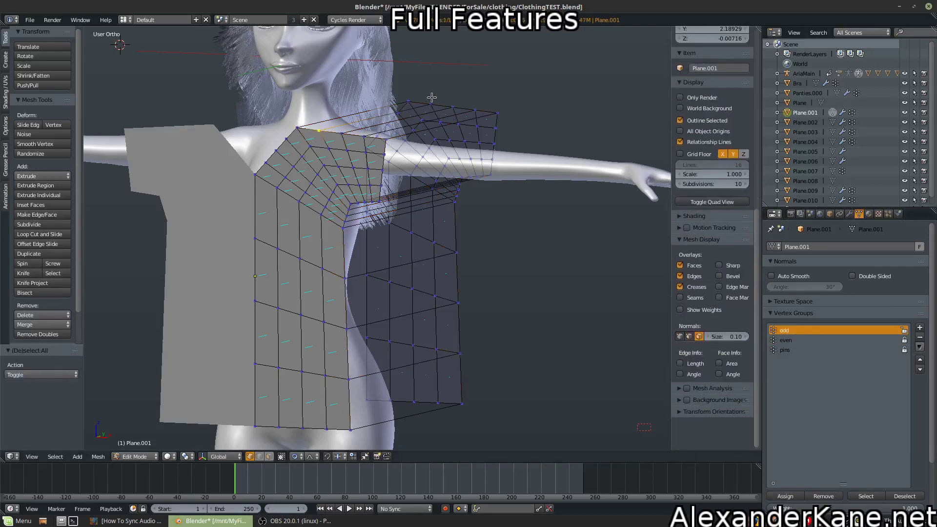
{"action": "right_click", "coordinate": [432, 98], "text": "shift"}
{"action": "right_click", "coordinate": [479, 101], "text": "shift"}
{"action": "right_click", "coordinate": [367, 140], "text": "shift"}
{"action": "right_click", "coordinate": [388, 154], "text": "shift"}
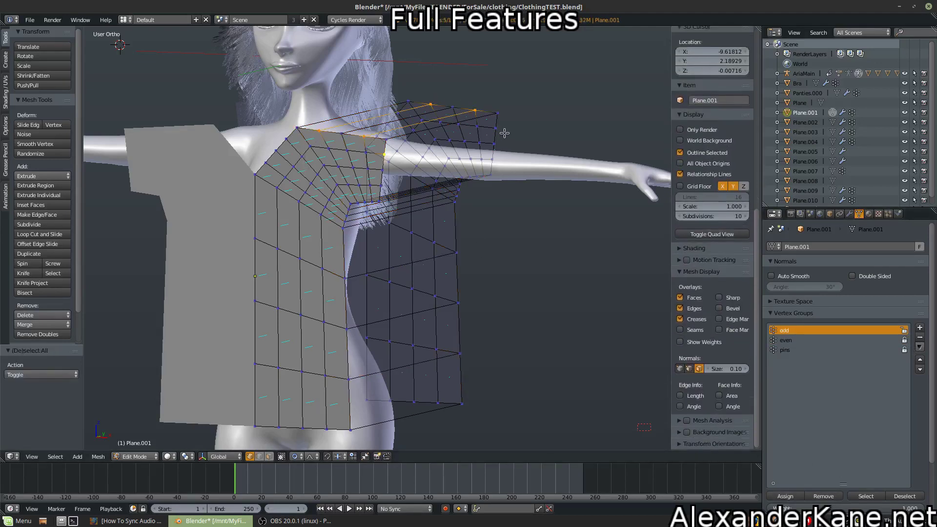
{"action": "left_click", "coordinate": [495, 128], "text": "shift"}
{"action": "left_click", "coordinate": [493, 159], "text": "shift"}
{"action": "scroll", "coordinate": [382, 184], "scroll_direction": "up", "scroll_amount": 3}
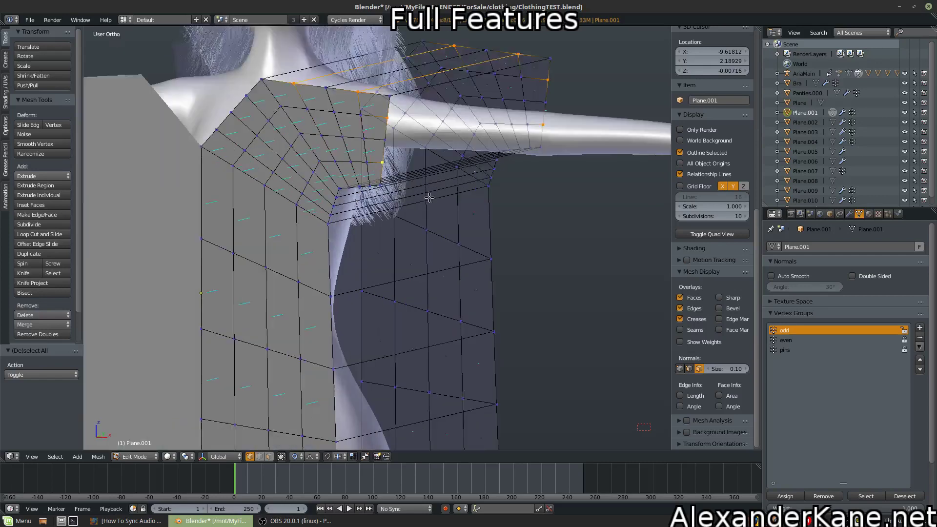
{"action": "left_click", "coordinate": [451, 158], "text": "shift"}
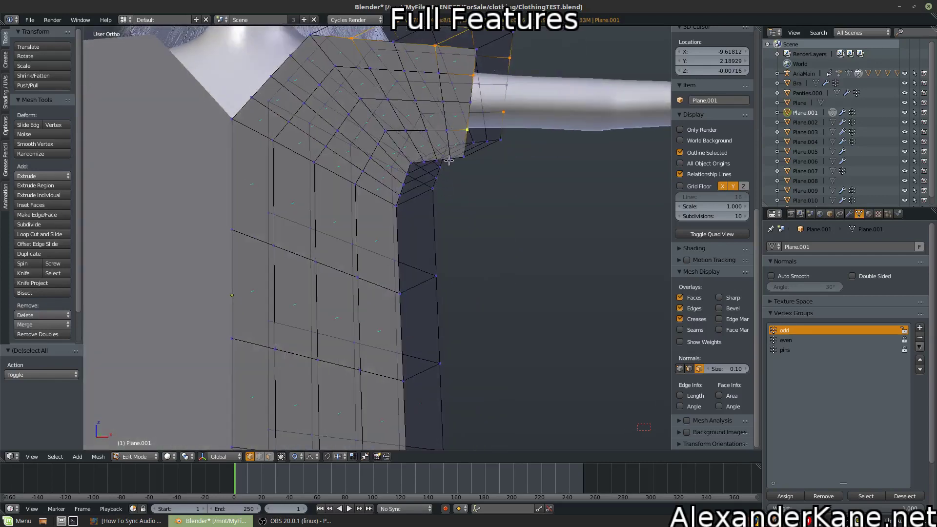
{"action": "left_click", "coordinate": [486, 141], "text": "shift"}
{"action": "left_click", "coordinate": [423, 162], "text": "shift"}
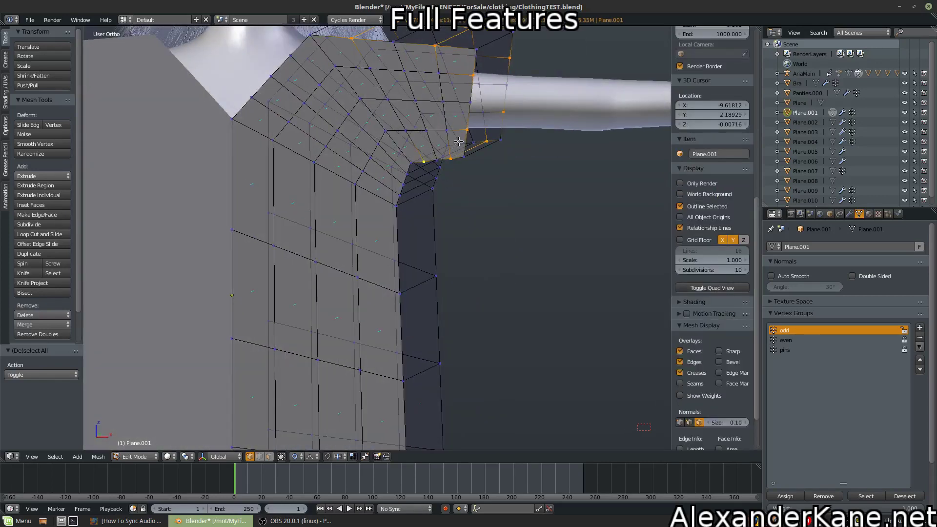
{"action": "middle_click_drag", "start_coordinate": [486, 138], "coordinate": [456, 138]}
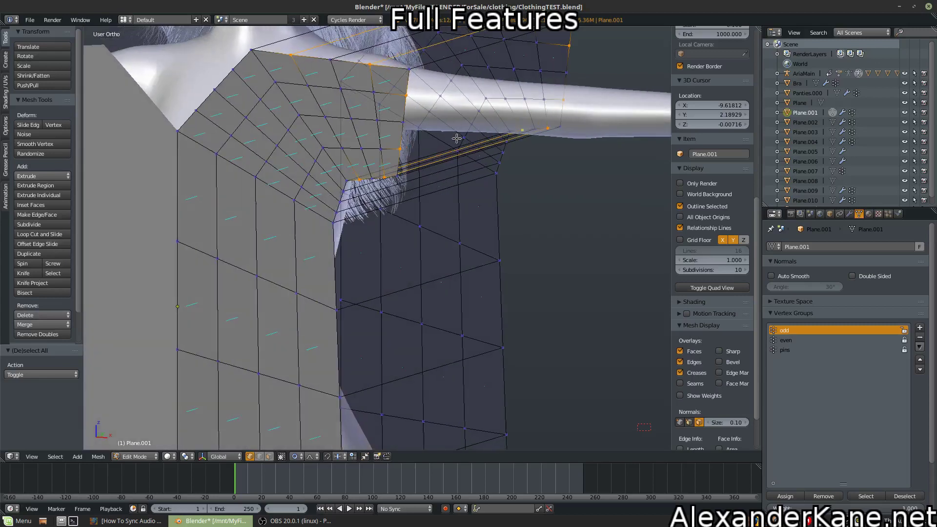
{"action": "key", "text": "b"}
{"action": "middle_click_drag", "start_coordinate": [388, 89], "coordinate": [419, 148]}
{"action": "key", "text": "b"}
{"action": "middle_click_drag", "start_coordinate": [426, 103], "coordinate": [402, 137]}
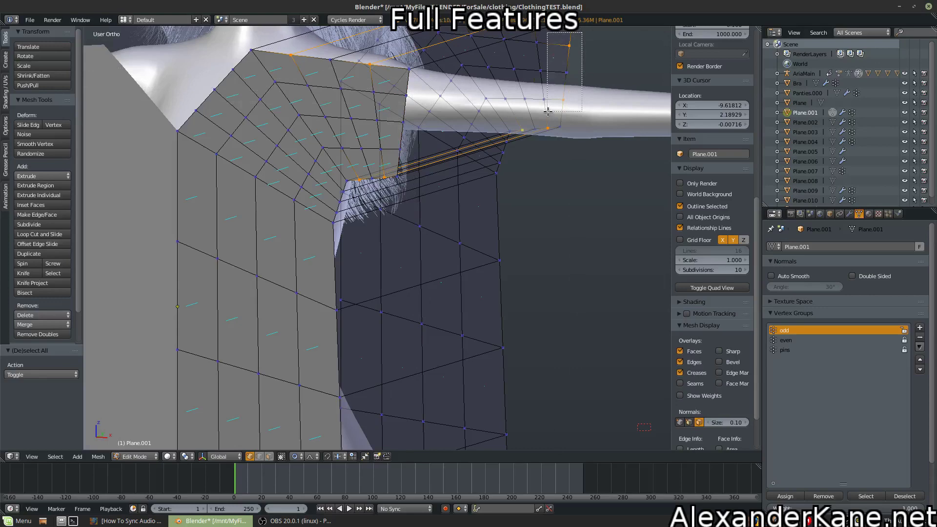
{"action": "scroll", "coordinate": [552, 112], "scroll_direction": "up", "scroll_amount": 1}
{"action": "scroll", "coordinate": [553, 112], "scroll_direction": "down", "scroll_amount": 3}
{"action": "scroll", "coordinate": [535, 127], "scroll_direction": "up", "scroll_amount": 1}
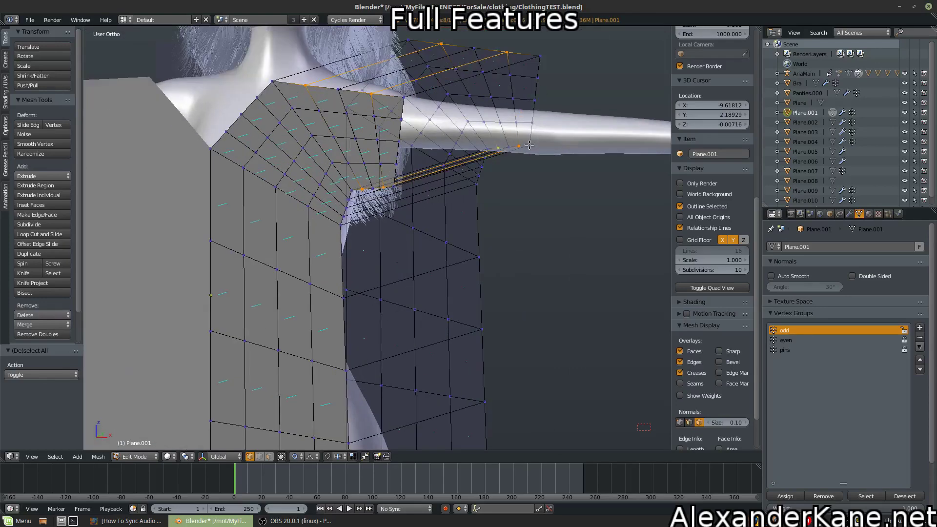
{"action": "key", "text": "b"}
{"action": "middle_click_drag", "start_coordinate": [541, 143], "coordinate": [346, 223]}
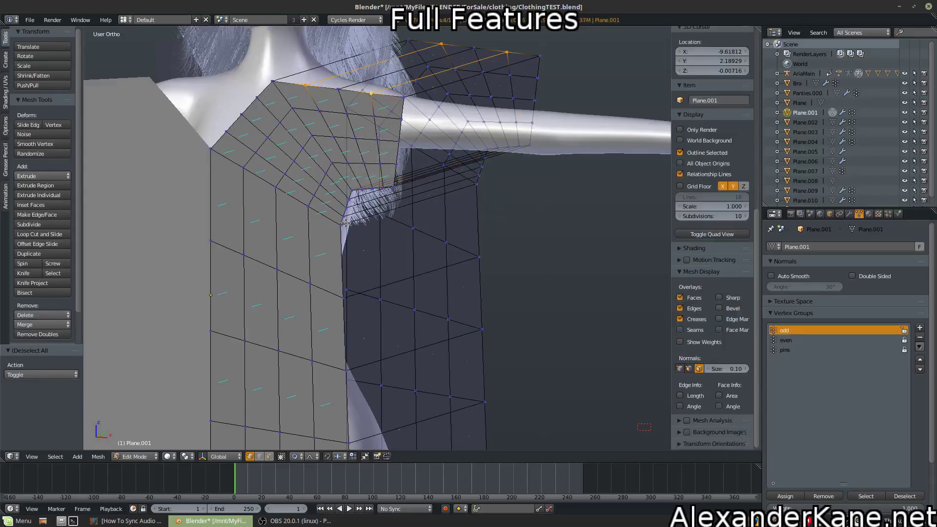
Step: Add the end vertices of the remaining alternate sewing edges under the sleeve and around the armpit to the selection
{"action": "right_click", "coordinate": [534, 145], "text": "shift"}
{"action": "right_click", "coordinate": [393, 191], "text": "shift"}
{"action": "scroll", "coordinate": [446, 188], "scroll_direction": "up", "scroll_amount": 3}
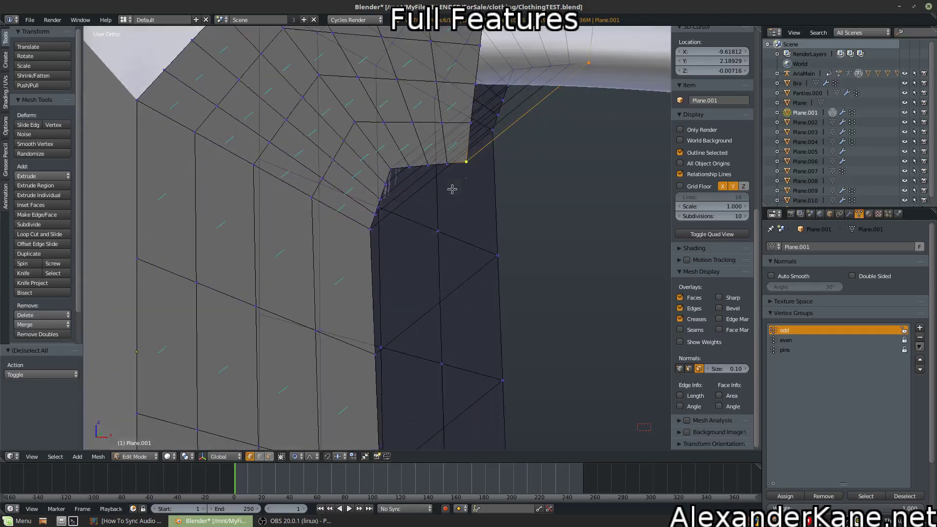
{"action": "right_click", "coordinate": [425, 166], "text": "shift"}
{"action": "right_click", "coordinate": [390, 166], "text": "shift"}
{"action": "middle_click_drag", "start_coordinate": [439, 205], "coordinate": [411, 179]}
{"action": "right_click", "coordinate": [255, 119], "text": "shift"}
{"action": "right_click", "coordinate": [619, 175], "text": "shift"}
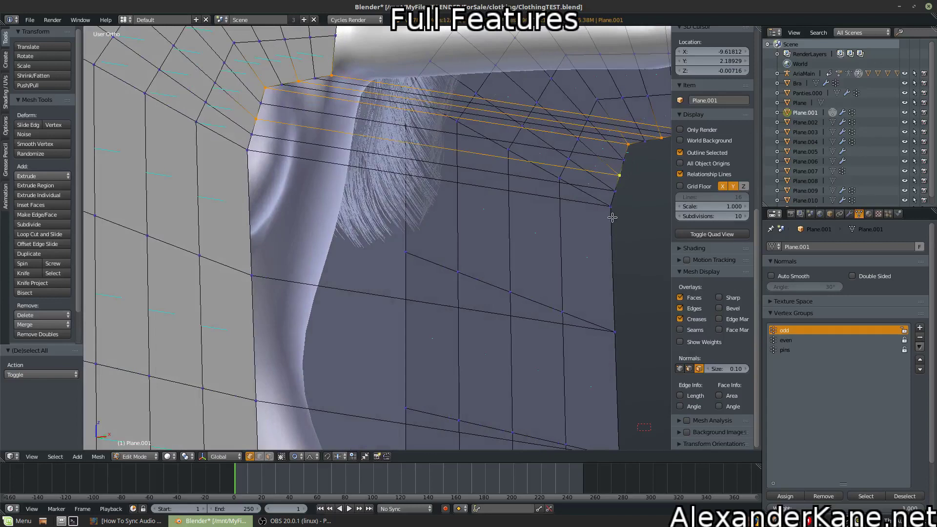
{"action": "right_click", "coordinate": [610, 206], "text": "shift"}
{"action": "middle_click_drag", "start_coordinate": [290, 197], "coordinate": [323, 333]}
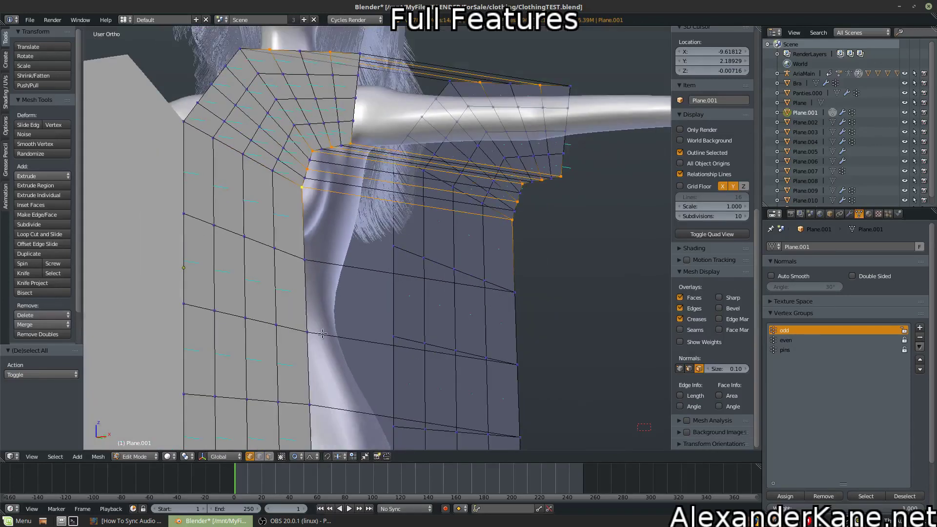
Step: Add the end vertices of the remaining torso side sewing edges down to the hem and assign the selection to the odd vertex group
{"action": "right_click", "coordinate": [306, 333], "text": "shift"}
{"action": "right_click", "coordinate": [523, 367], "text": "shift"}
{"action": "middle_click_drag", "start_coordinate": [503, 381], "coordinate": [510, 230], "text": "shift"}
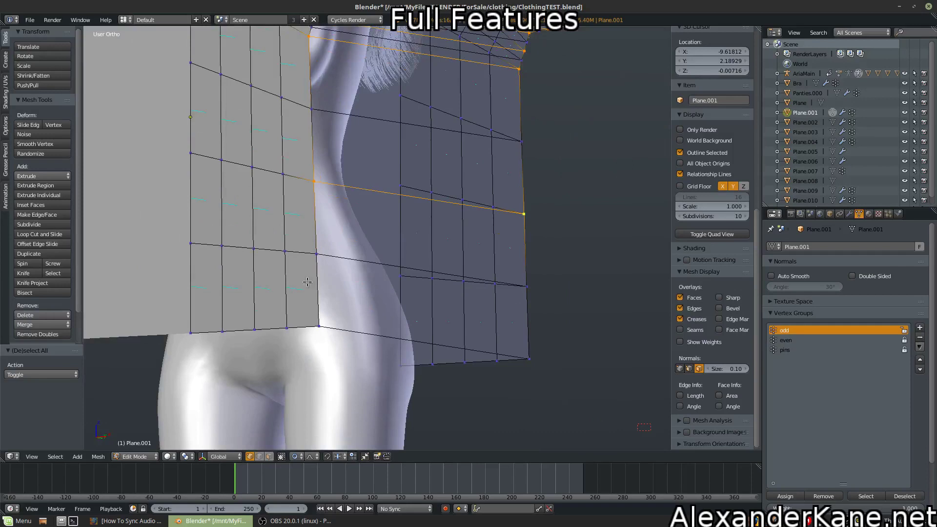
{"action": "right_click", "coordinate": [315, 333], "text": "shift"}
{"action": "right_click", "coordinate": [532, 360], "text": "shift"}
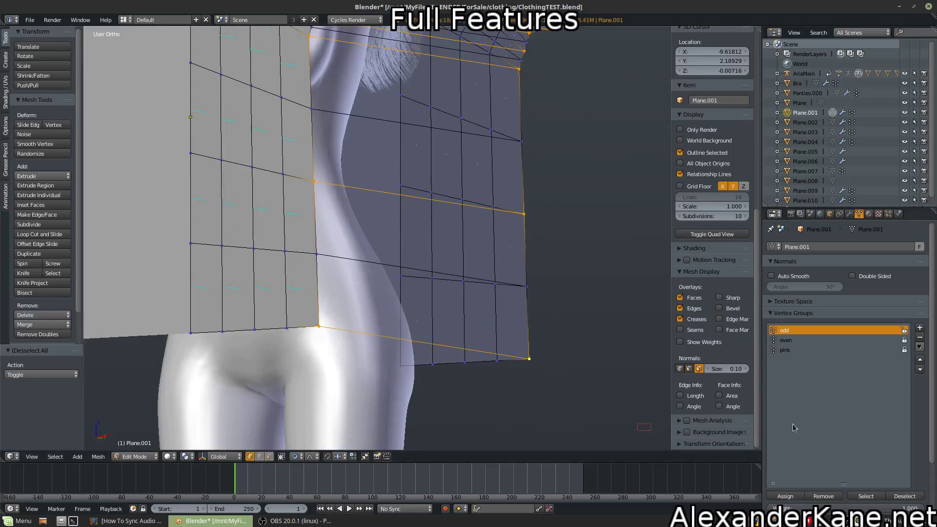
{"action": "left_click", "coordinate": [786, 495]}
Step: Clear the selection and select the vertices of the odd and even groups to check that every sewing edge is covered
{"action": "scroll", "coordinate": [485, 196], "scroll_direction": "down", "scroll_amount": 3}
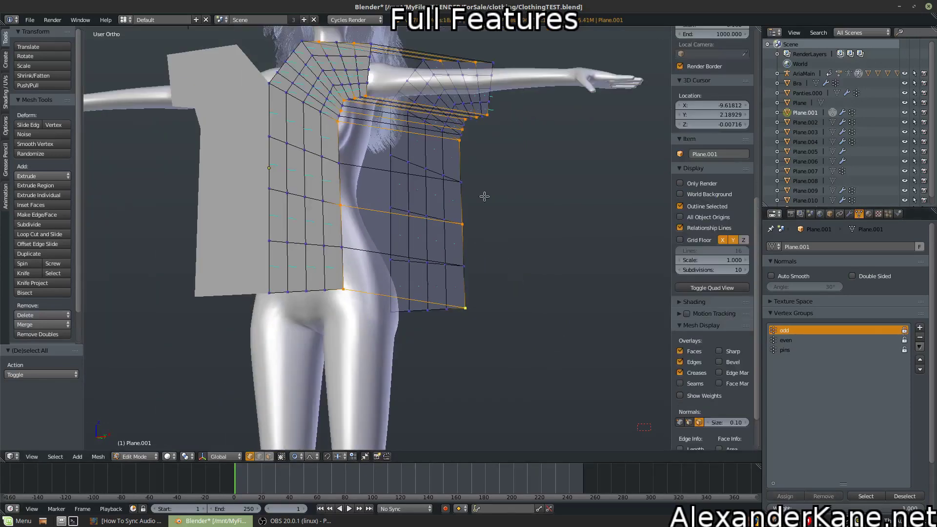
{"action": "middle_click_drag", "start_coordinate": [485, 196], "coordinate": [473, 272], "text": "shift"}
{"action": "key", "text": "a"}
{"action": "middle_click_drag", "start_coordinate": [429, 184], "coordinate": [427, 207]}
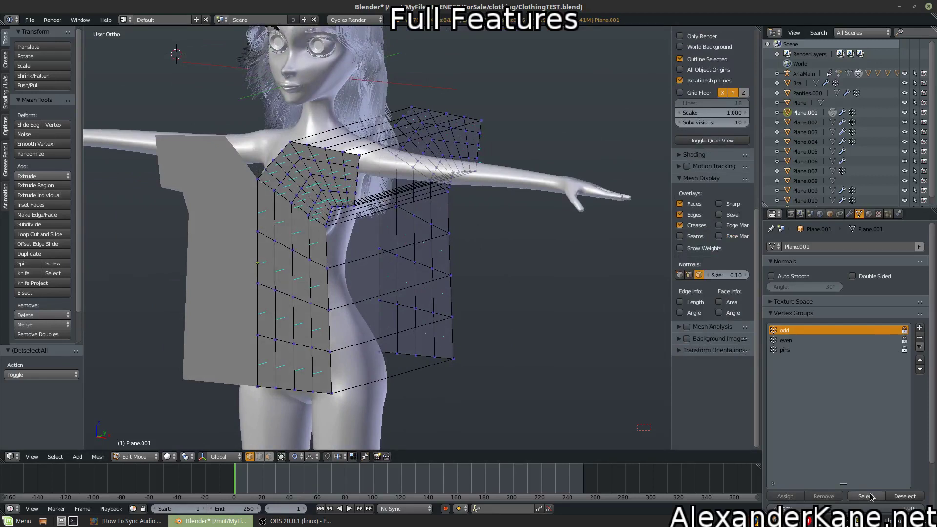
{"action": "scroll", "coordinate": [712, 420], "scroll_direction": "up", "scroll_amount": 4}
{"action": "left_click", "coordinate": [805, 341]}
{"action": "left_click", "coordinate": [866, 496]}
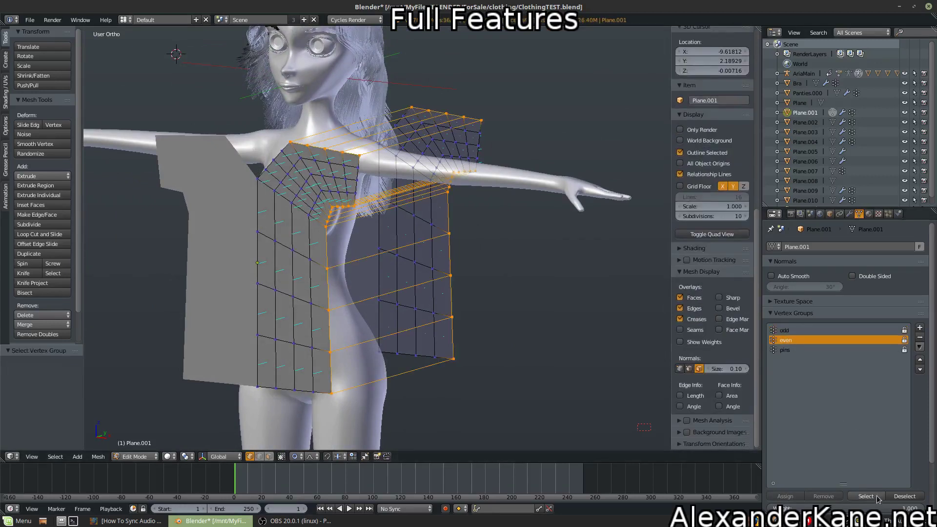
{"action": "middle_click_drag", "start_coordinate": [426, 266], "coordinate": [428, 262]}
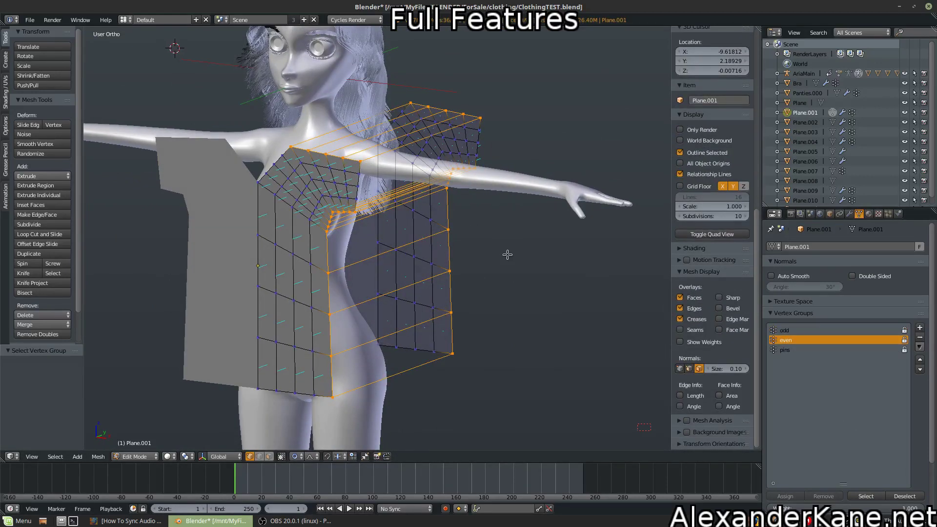
Step: Try moving the pins vertex group up one place in the list and return it to the end
{"action": "left_click", "coordinate": [796, 331]}
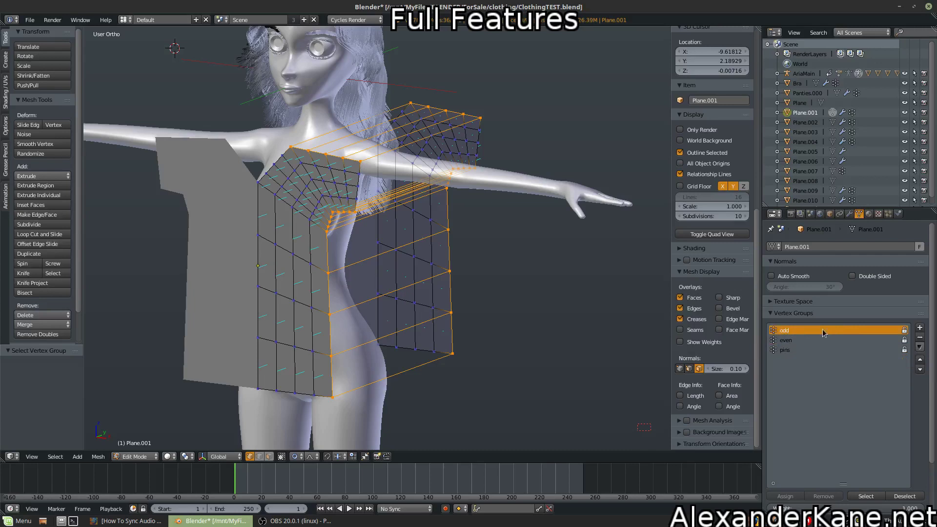
{"action": "left_click", "coordinate": [796, 352]}
{"action": "left_click", "coordinate": [920, 359]}
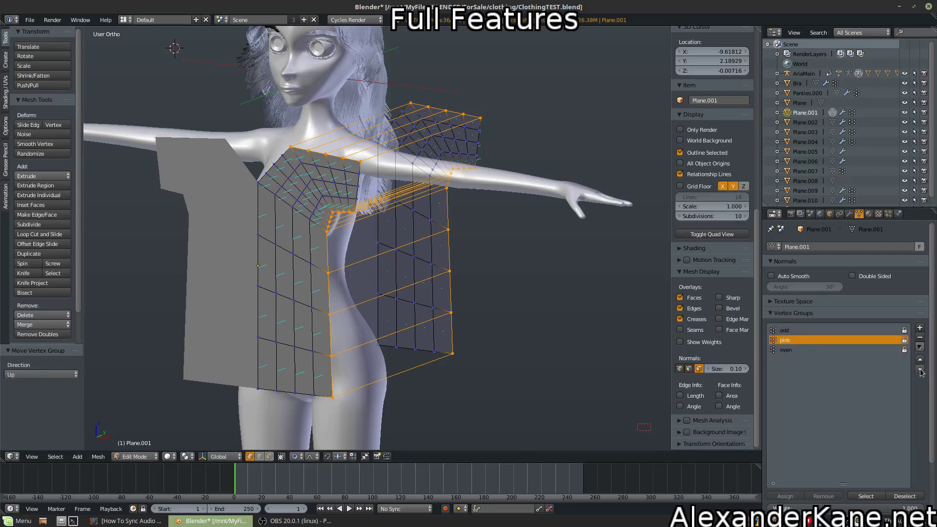
{"action": "left_click", "coordinate": [920, 371]}
{"action": "left_click", "coordinate": [920, 360]}
{"action": "left_click", "coordinate": [920, 370]}
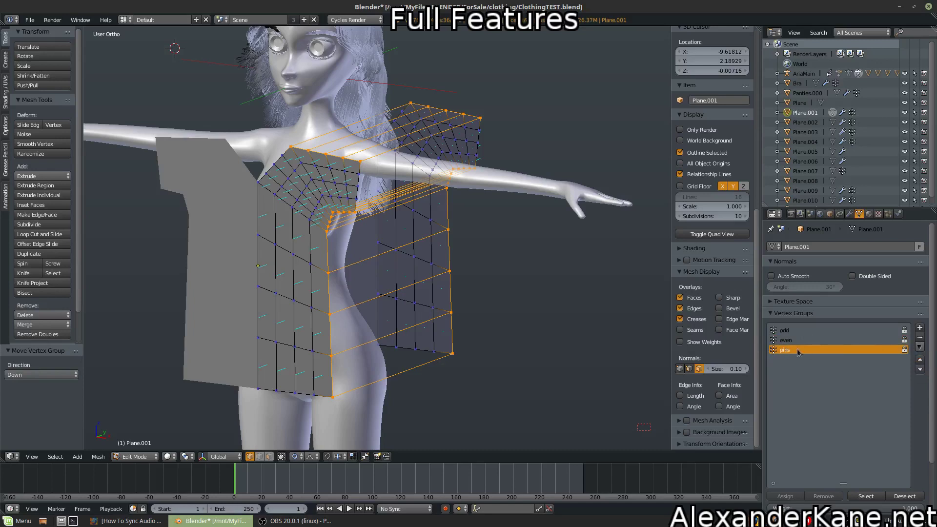
{"action": "left_click", "coordinate": [796, 330]}
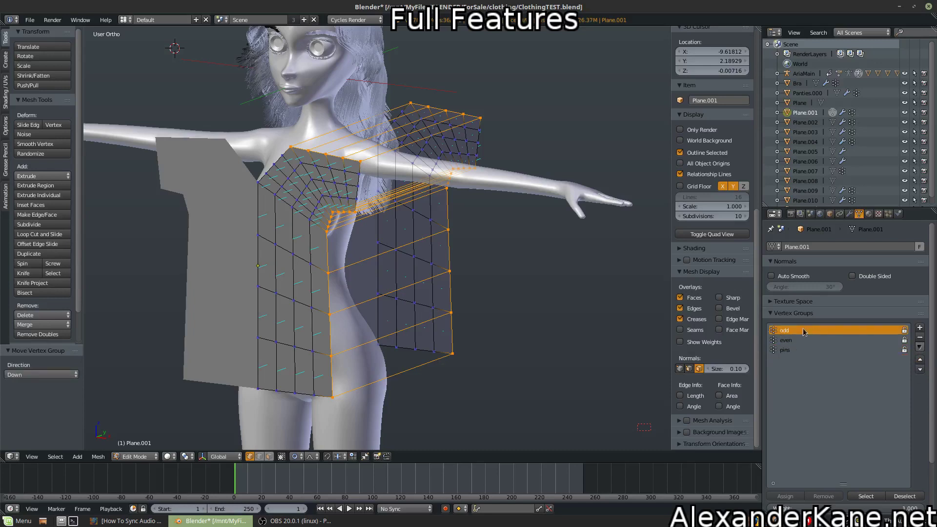
Step: Unlock the pins vertex group, assign the front and back vertices at the neck end of the shoulder seam to it, and relock it
{"action": "left_click", "coordinate": [785, 350]}
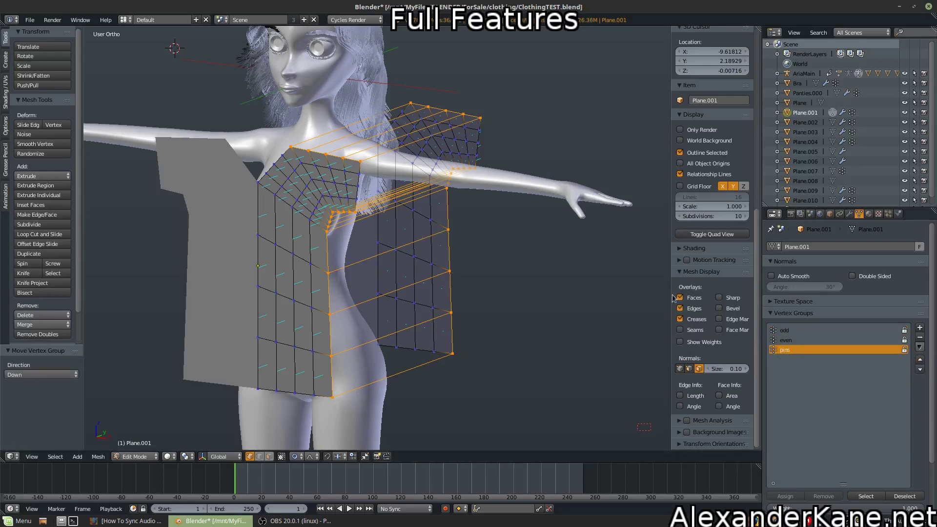
{"action": "scroll", "coordinate": [712, 244], "scroll_direction": "down", "scroll_amount": 5}
{"action": "key", "text": "a"}
{"action": "right_click", "coordinate": [289, 157]}
{"action": "right_click", "coordinate": [292, 146]}
{"action": "right_click", "coordinate": [410, 103], "text": "shift"}
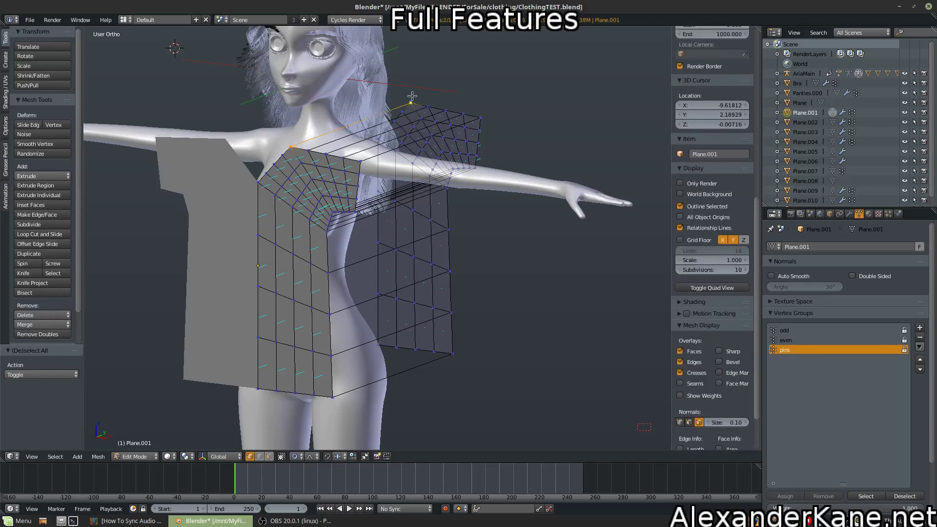
{"action": "left_click", "coordinate": [904, 350]}
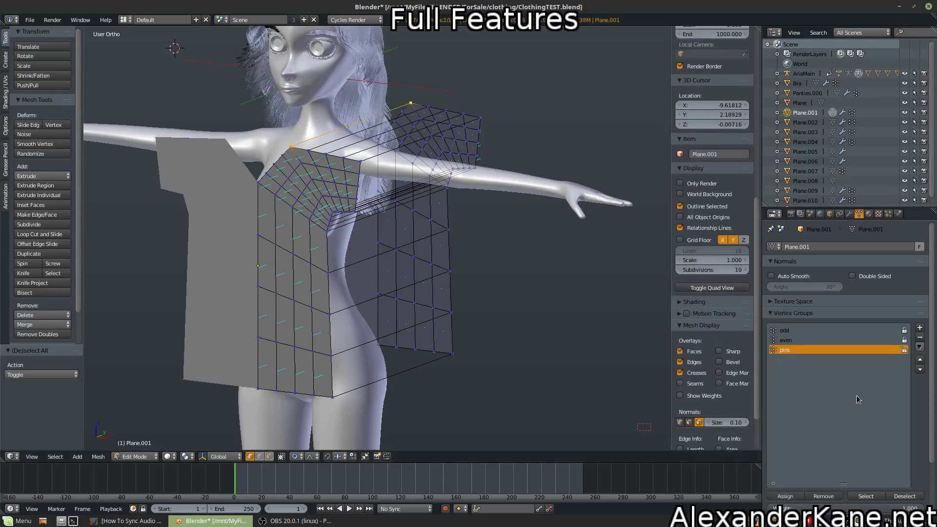
{"action": "left_click", "coordinate": [788, 496]}
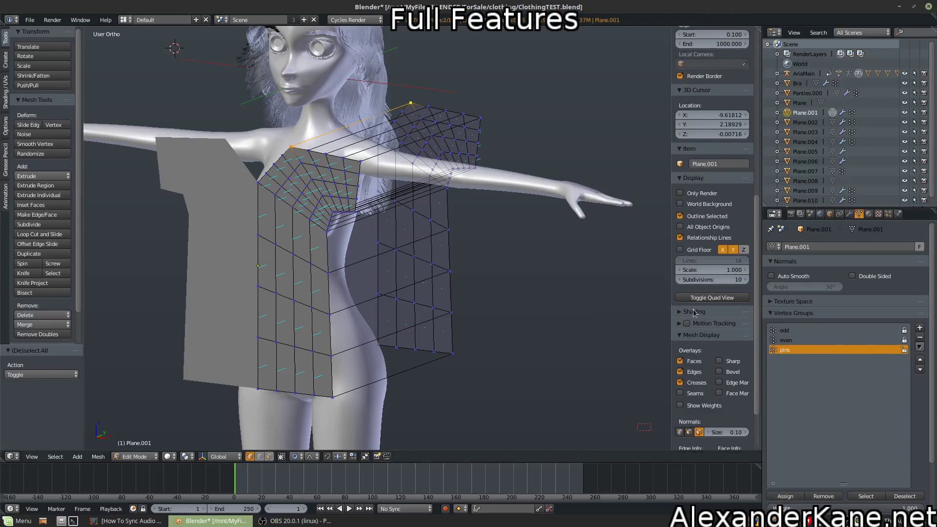
{"action": "left_click", "coordinate": [904, 350]}
{"action": "key", "text": "a"}
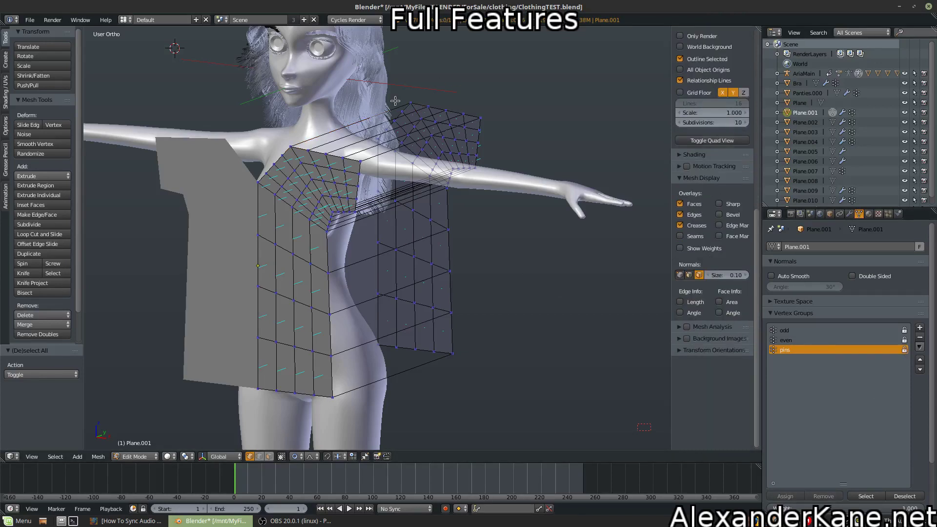
Step: Make the odd vertex group active and return the shirt to Object Mode
{"action": "left_click", "coordinate": [823, 329]}
{"action": "left_click", "coordinate": [810, 314]}
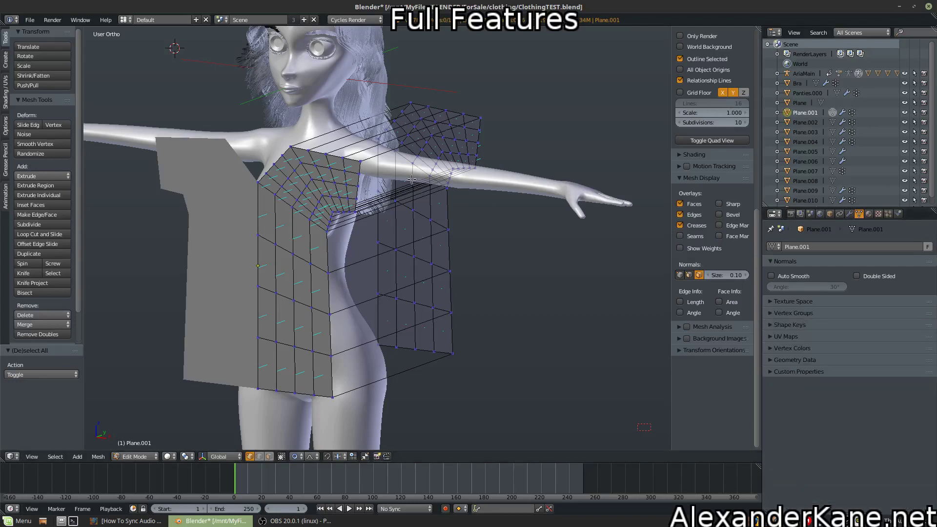
{"action": "key", "text": "Tab"}
{"action": "scroll", "coordinate": [355, 191], "scroll_direction": "down", "scroll_amount": 5}
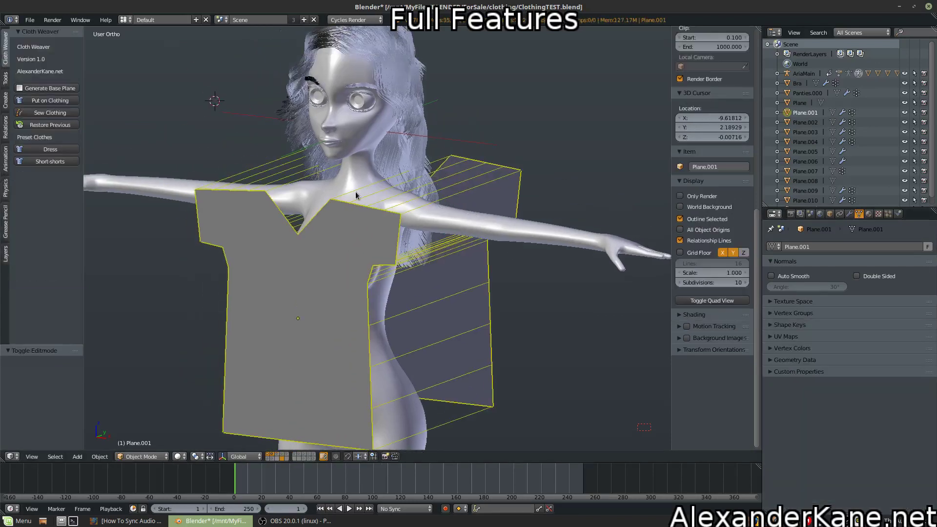
{"action": "middle_click_drag", "start_coordinate": [355, 191], "coordinate": [408, 219]}
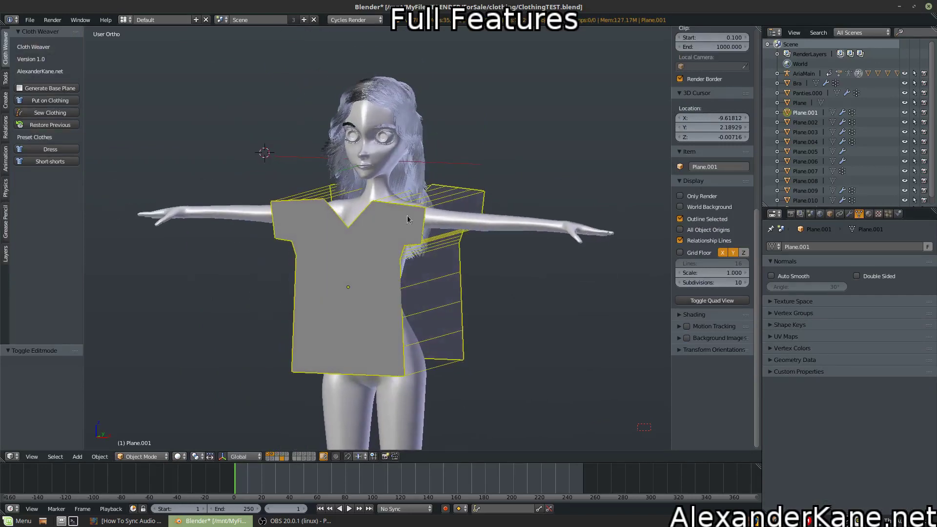
Step: Select the character's body and switch its Collision physics off and on again
{"action": "right_click", "coordinate": [523, 225]}
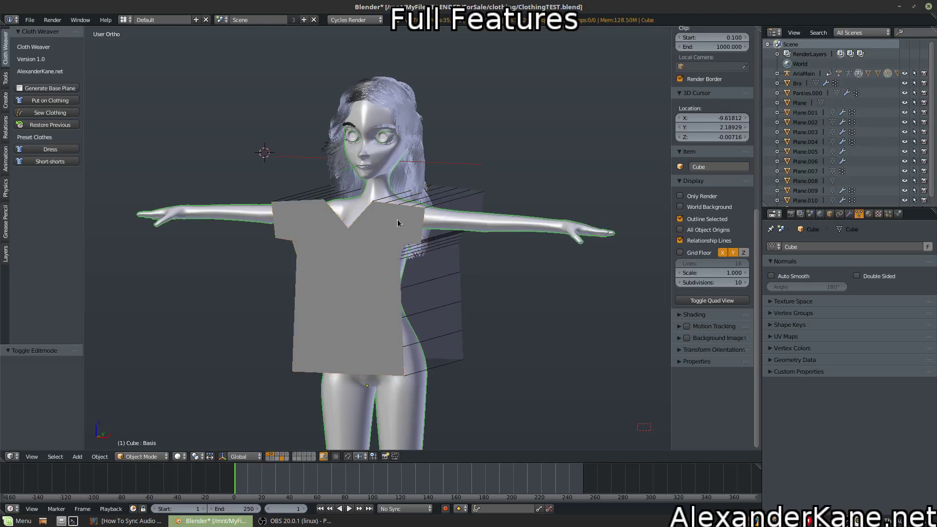
{"action": "left_click", "coordinate": [900, 214]}
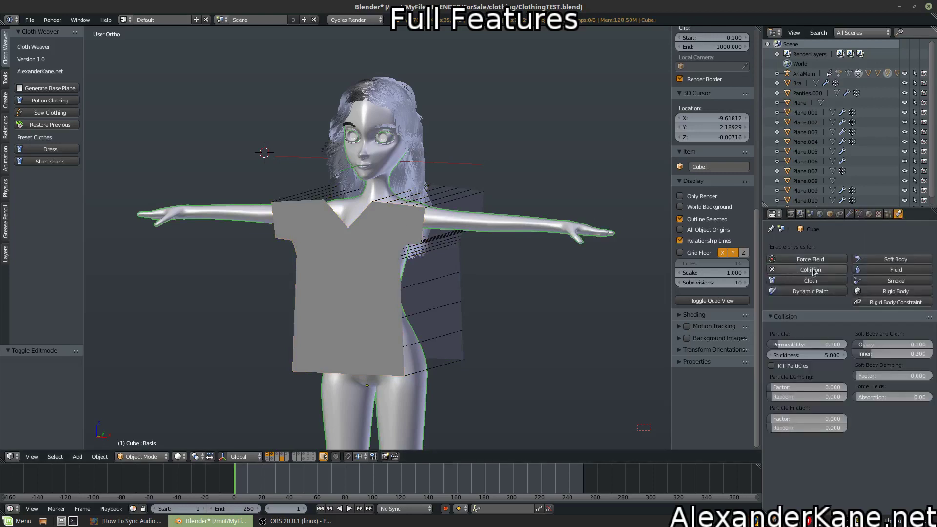
{"action": "left_click", "coordinate": [803, 271]}
{"action": "left_click", "coordinate": [803, 272]}
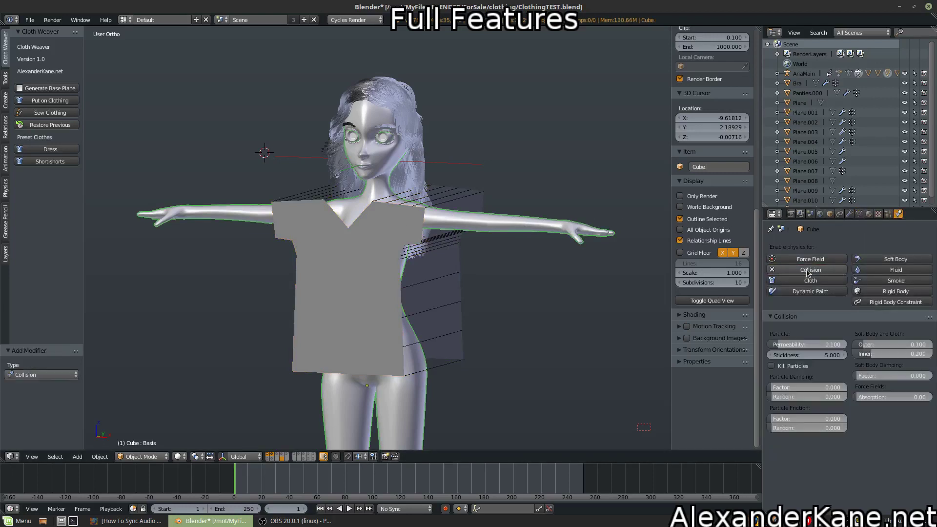
Step: Select the shirt, fit it to the character with Cloth Weaver's Put on Clothing, and stop the simulation at about frame 60
{"action": "right_click", "coordinate": [374, 222]}
{"action": "middle_click_drag", "start_coordinate": [375, 221], "coordinate": [465, 183]}
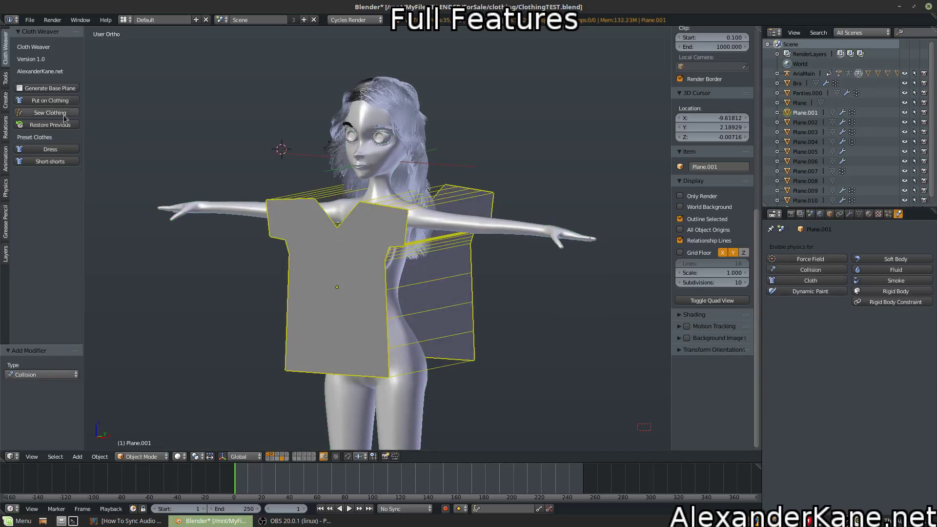
{"action": "left_click", "coordinate": [58, 100]}
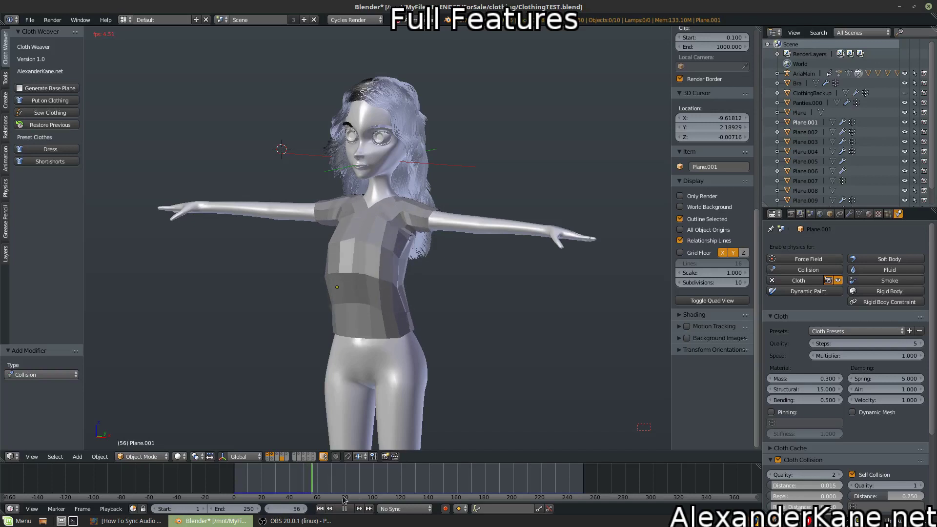
{"action": "key", "text": "alt+a"}
{"action": "mouse_move", "coordinate": [433, 285]}
{"action": "middle_mouse_down"}
{"action": "mouse_move", "coordinate": [301, 292]}
{"action": "mouse_move", "coordinate": [439, 295]}
{"action": "middle_mouse_up"}
{"action": "scroll", "coordinate": [429, 296], "scroll_direction": "up", "scroll_amount": 4}
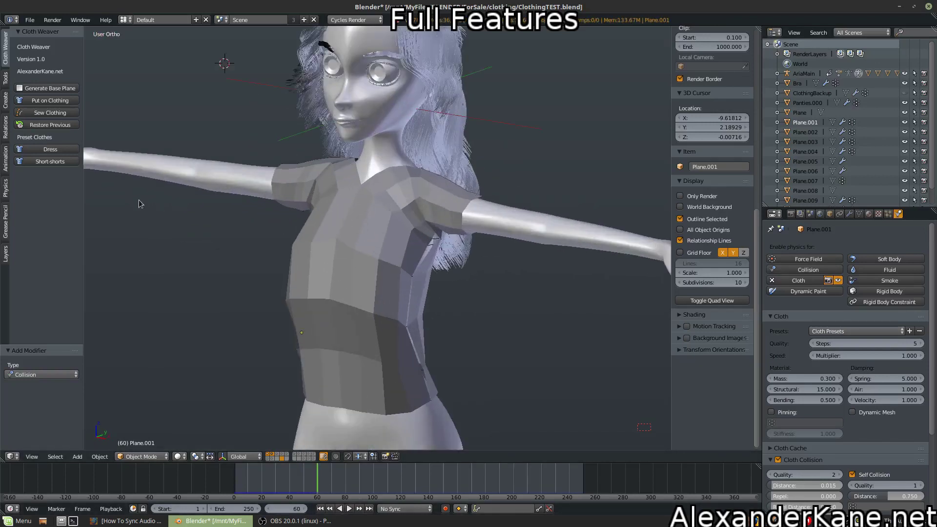
Step: Return the timeline to frame 1 and open the shirt in Edit Mode from the front
{"action": "left_click", "coordinate": [319, 509]}
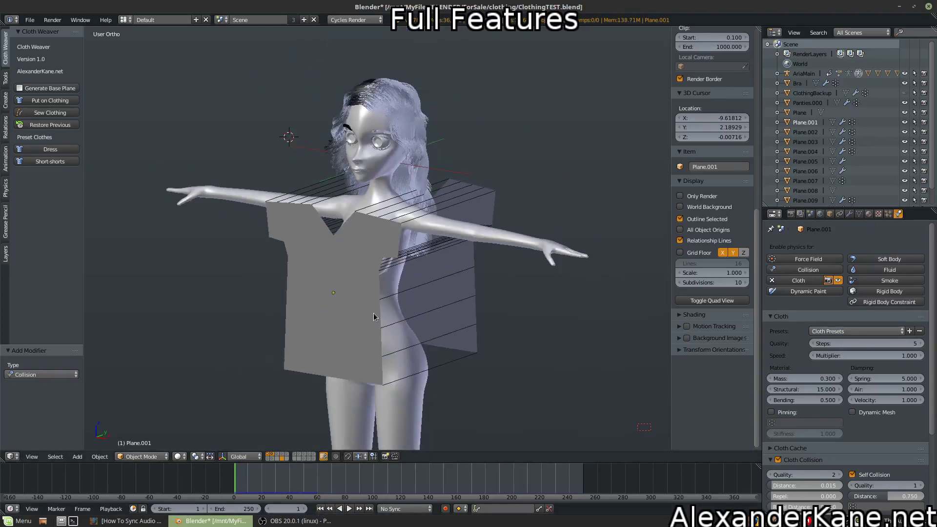
{"action": "left_click", "coordinate": [276, 233]}
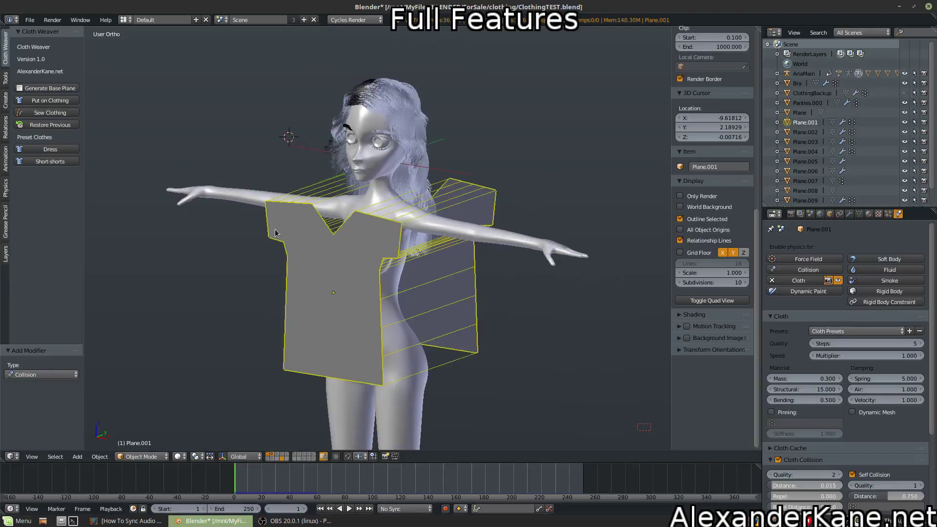
{"action": "key", "text": "Tab"}
{"action": "key", "text": "KP_1"}
{"action": "scroll", "coordinate": [342, 205], "scroll_direction": "up", "scroll_amount": 4}
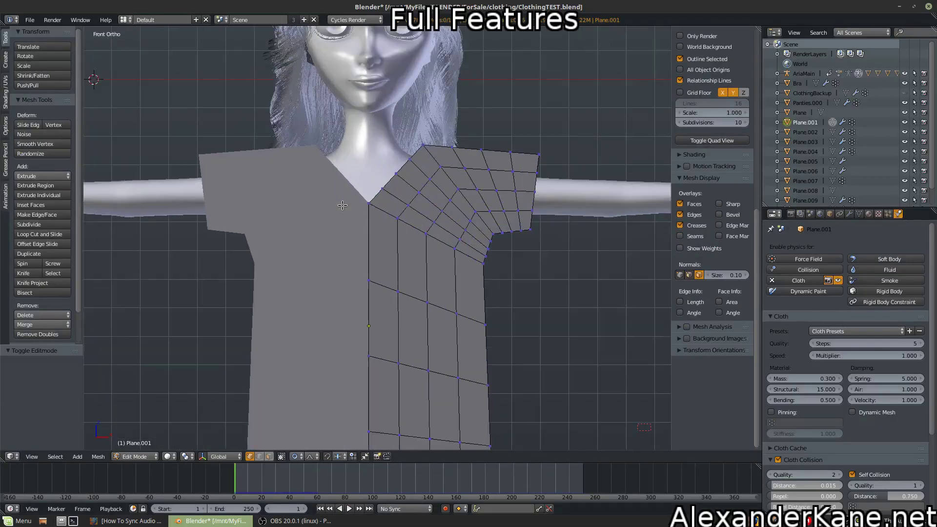
Step: Select the whole linked shirt mesh and raise it about 0.21 units along Z
{"action": "key", "text": "a"}
{"action": "key", "text": "a"}
{"action": "key", "text": "b"}
{"action": "left_click_drag", "start_coordinate": [564, 124], "coordinate": [419, 158]}
{"action": "scroll", "coordinate": [420, 159], "scroll_direction": "down", "scroll_amount": 4}
{"action": "key", "text": "ctrl+l"}
{"action": "key", "text": "g"}
{"action": "key", "text": "z"}
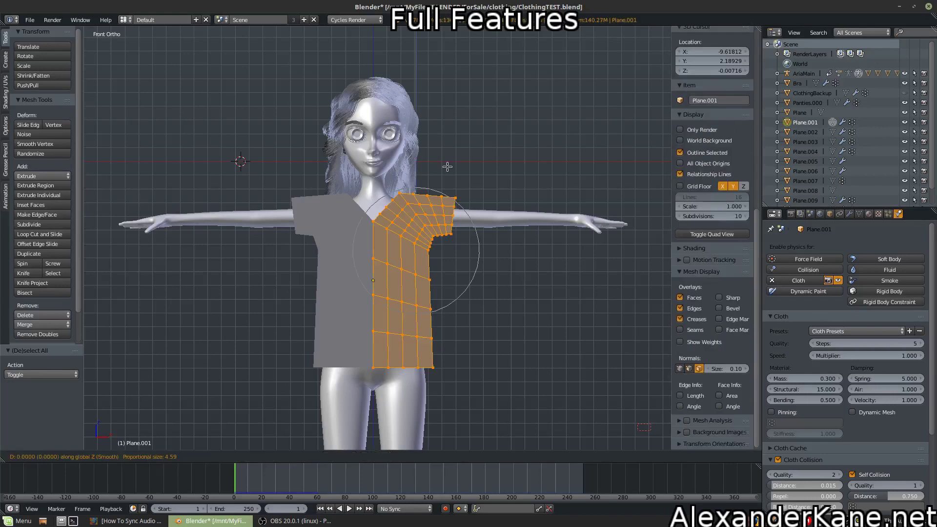
{"action": "key", "text": "Escape"}
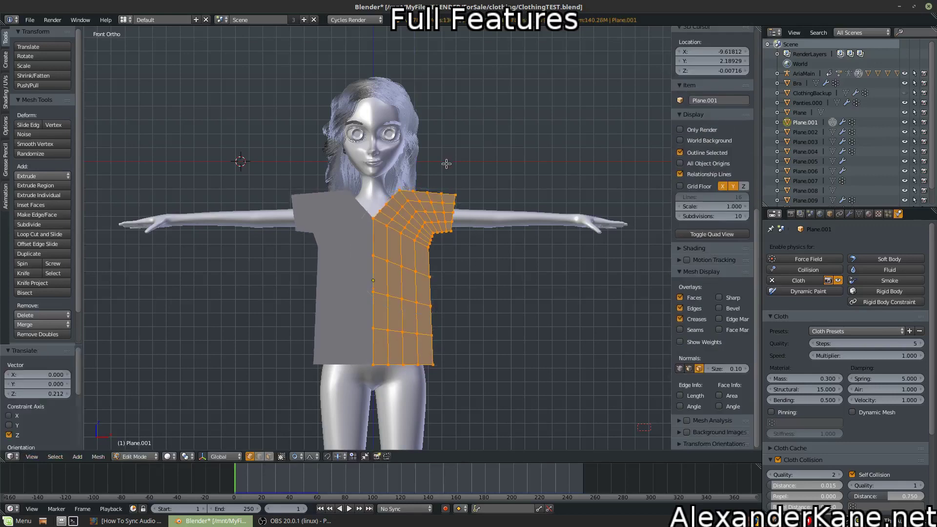
Step: Select the shoulder seam vertices and raise them slightly along Z
{"action": "key", "text": "a"}
{"action": "right_click", "coordinate": [396, 194], "text": "alt"}
{"action": "key", "text": "g"}
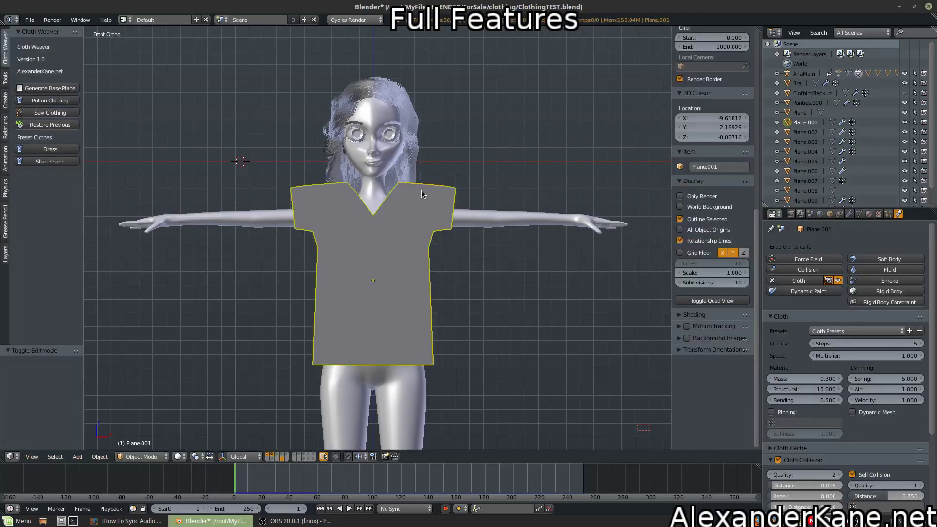
{"action": "middle_click_drag", "start_coordinate": [422, 194], "coordinate": [343, 201]}
Step: Select all vertices of the shirt's front panel from the side and move them along Y closer to the chest
{"action": "key", "text": "KP_3"}
{"action": "key", "text": "Tab"}
{"action": "key", "text": "a"}
{"action": "key", "text": "b"}
{"action": "left_click_drag", "start_coordinate": [334, 193], "coordinate": [286, 386]}
{"action": "key", "text": "g"}
{"action": "left_click", "coordinate": [286, 385]}
{"action": "key", "text": "a"}
{"action": "key", "text": "b"}
{"action": "left_click_drag", "start_coordinate": [322, 160], "coordinate": [292, 373]}
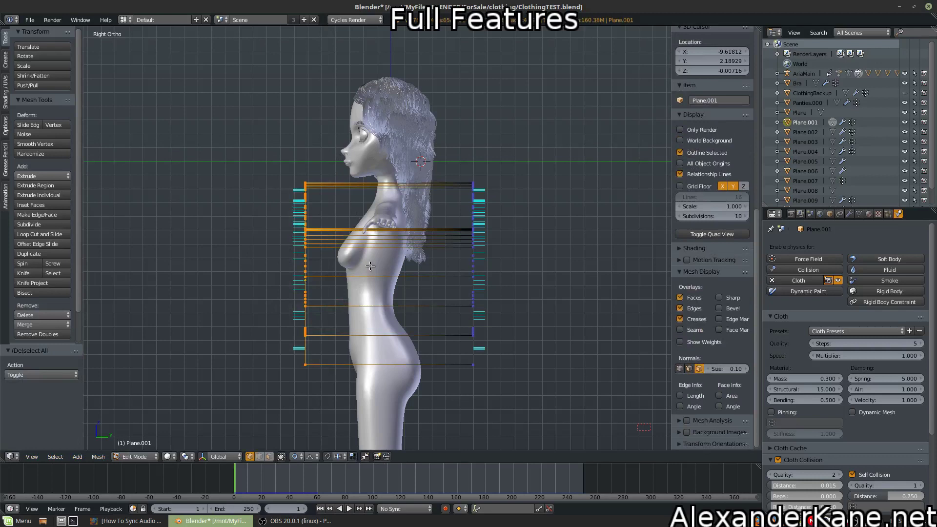
{"action": "key", "text": "g"}
{"action": "key", "text": "y"}
{"action": "left_click", "coordinate": [433, 233]}
Step: Try to move the shirt's back panel freely
{"action": "key", "text": "a"}
{"action": "key", "text": "b"}
{"action": "left_click_drag", "start_coordinate": [497, 191], "coordinate": [435, 412]}
{"action": "key", "text": "g"}
{"action": "left_click", "coordinate": [491, 266]}
{"action": "key", "text": "ctrl+z"}
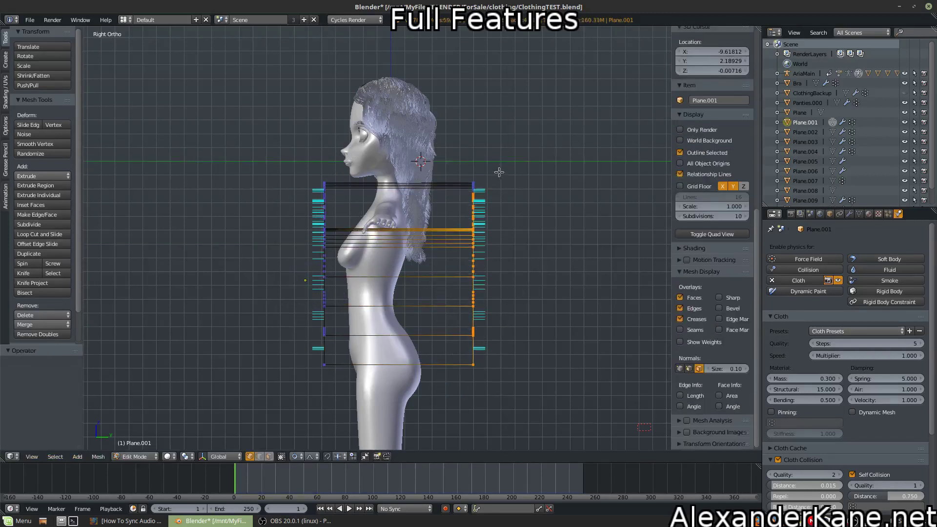
{"action": "key", "text": "a"}
{"action": "key", "text": "b"}
{"action": "left_click_drag", "start_coordinate": [490, 189], "coordinate": [456, 425]}
{"action": "key", "text": "g"}
{"action": "right_click", "coordinate": [544, 248]}
Step: Move the shirt's back panel about 3.15 units along Y towards the character's back and return to Object Mode
{"action": "key", "text": "a"}
{"action": "key", "text": "b"}
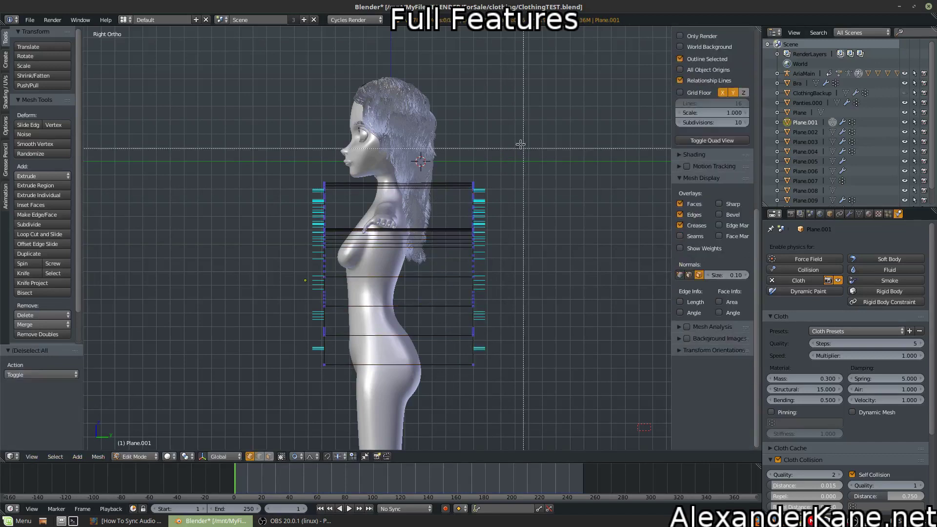
{"action": "left_click_drag", "start_coordinate": [511, 166], "coordinate": [428, 445]}
{"action": "key", "text": "g"}
{"action": "key", "text": "y"}
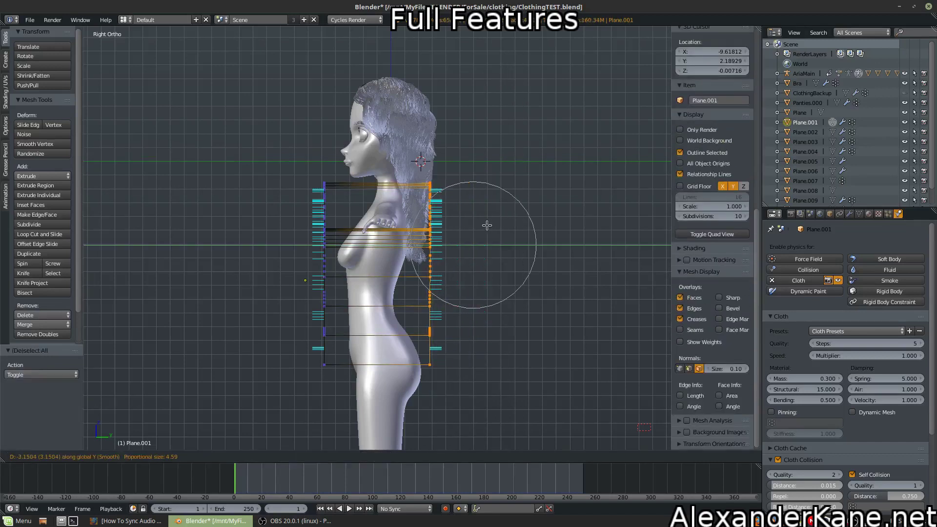
{"action": "left_click", "coordinate": [486, 224]}
{"action": "key", "text": "Tab"}
{"action": "middle_click_drag", "start_coordinate": [305, 245], "coordinate": [362, 256]}
Step: Lower the shirt's shoulder seam vertices about 0.74 units along Z and return to Object Mode
{"action": "key", "text": "KP_1"}
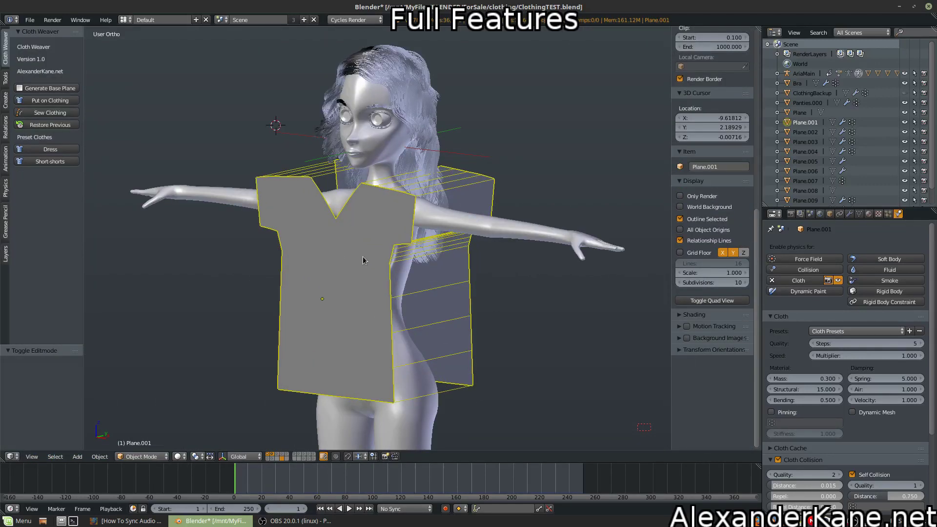
{"action": "key", "text": "Tab"}
{"action": "key", "text": "a"}
{"action": "key", "text": "a"}
{"action": "key", "text": "b"}
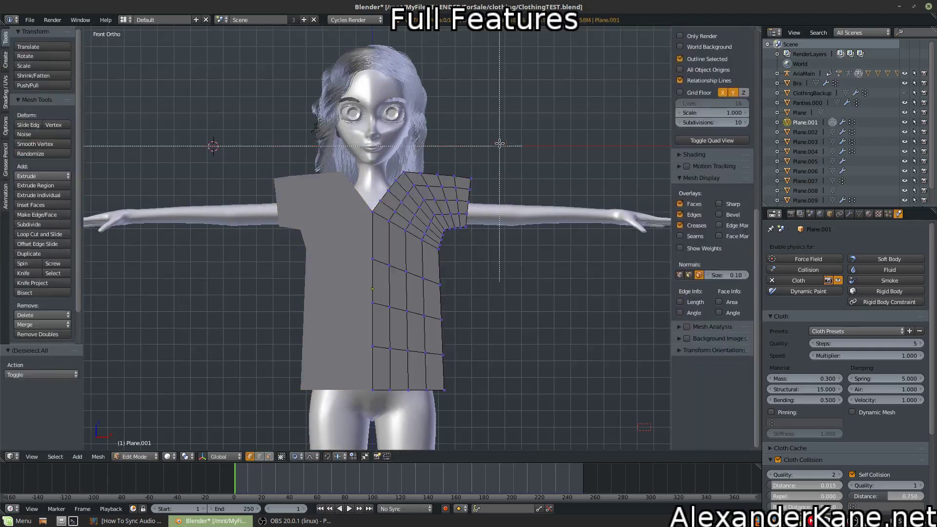
{"action": "left_click_drag", "start_coordinate": [498, 149], "coordinate": [397, 182]}
{"action": "key", "text": "g"}
{"action": "key", "text": "z"}
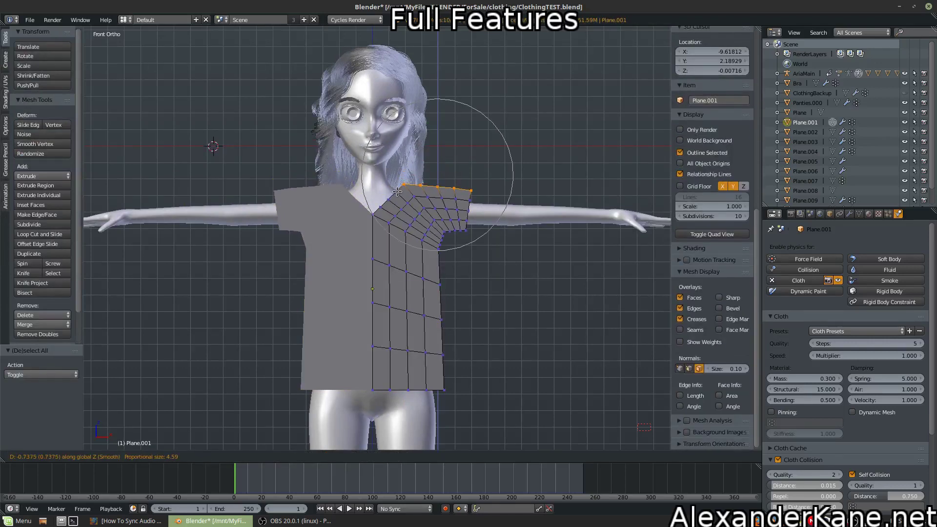
{"action": "left_click", "coordinate": [397, 189]}
{"action": "key", "text": "Tab"}
{"action": "middle_click_drag", "start_coordinate": [397, 191], "coordinate": [384, 226]}
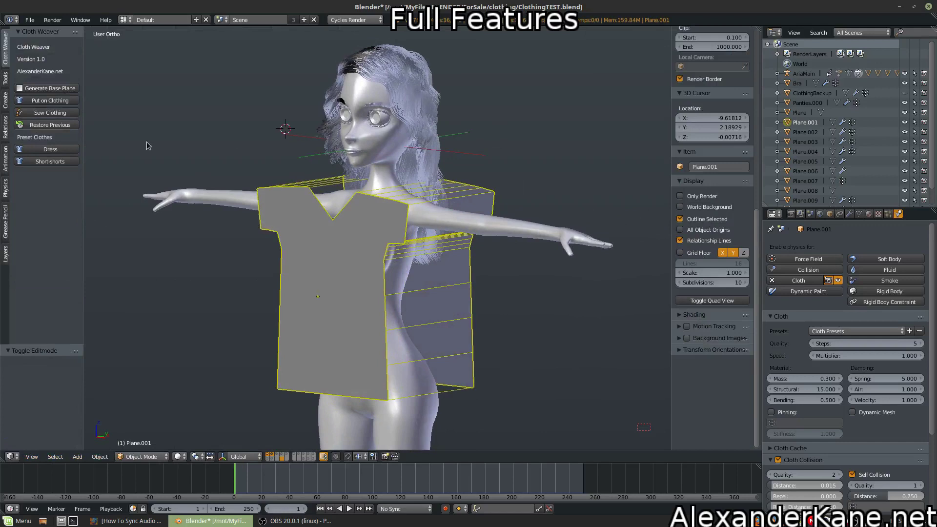
Step: Simulate the shirt with Cloth Weaver's Put on Clothing, stop it, and return to frame 1 with the shirt in Edit Mode
{"action": "left_click", "coordinate": [68, 101]}
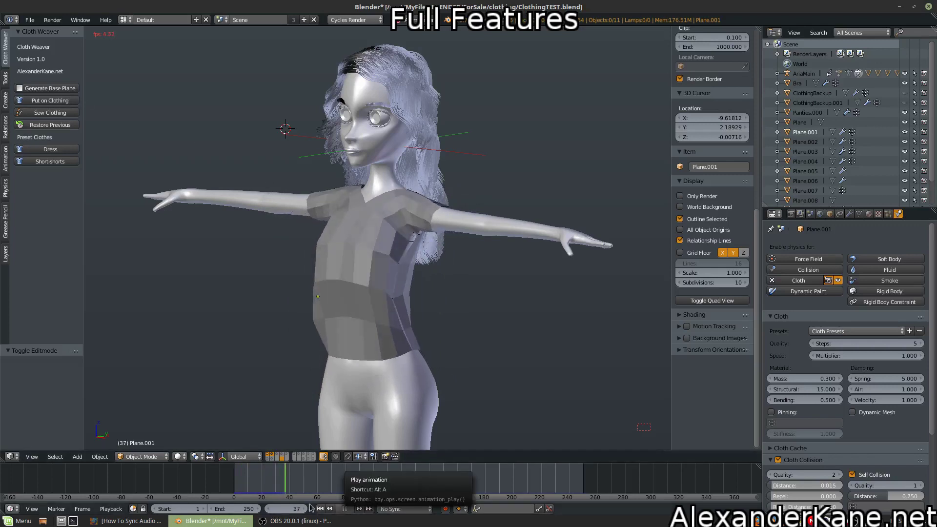
{"action": "left_click", "coordinate": [344, 507]}
{"action": "left_click", "coordinate": [320, 509]}
{"action": "key", "text": "Tab"}
{"action": "middle_click_drag", "start_coordinate": [356, 266], "coordinate": [373, 264]}
{"action": "key", "text": "KP_1"}
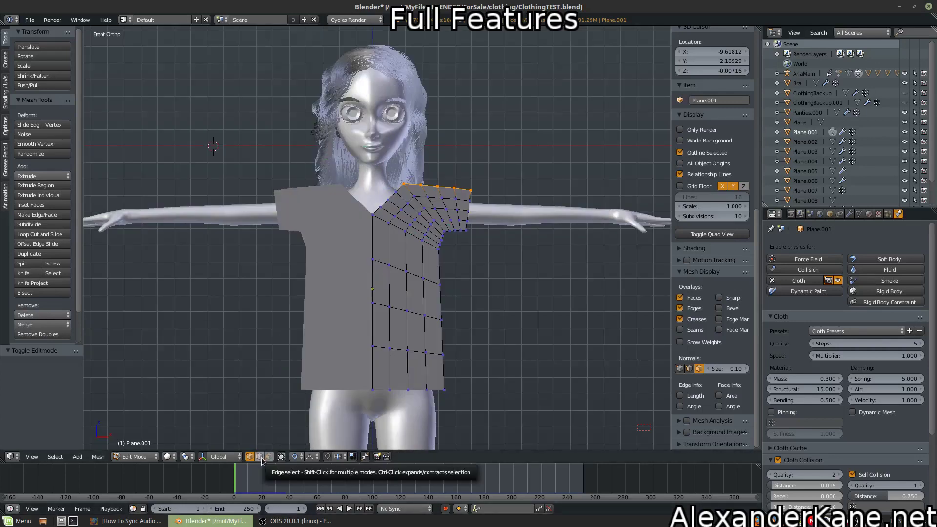
Step: Try to scale the slanted vertex row across the chest to about 0.93 with proportional editing
{"action": "key", "text": "a"}
{"action": "key", "text": "a"}
{"action": "key", "text": "a"}
{"action": "key", "text": "b"}
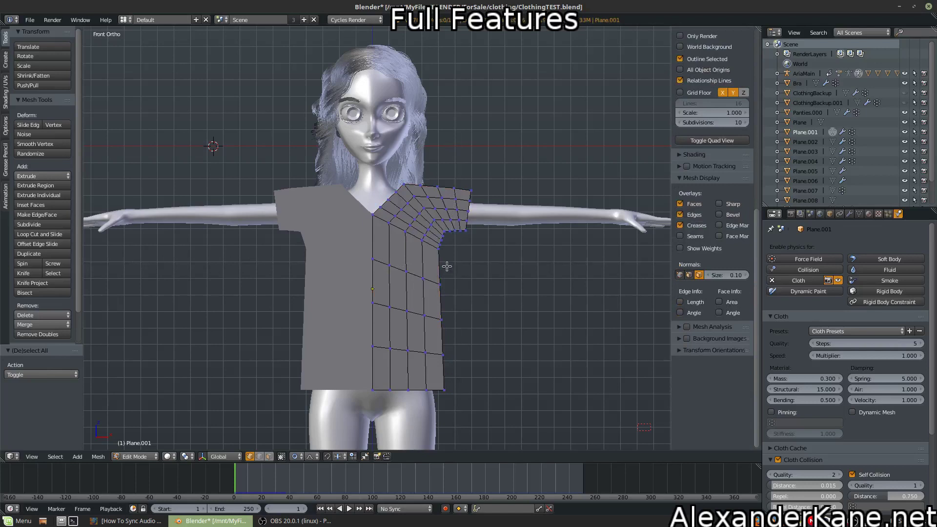
{"action": "right_click", "coordinate": [406, 272], "text": "alt"}
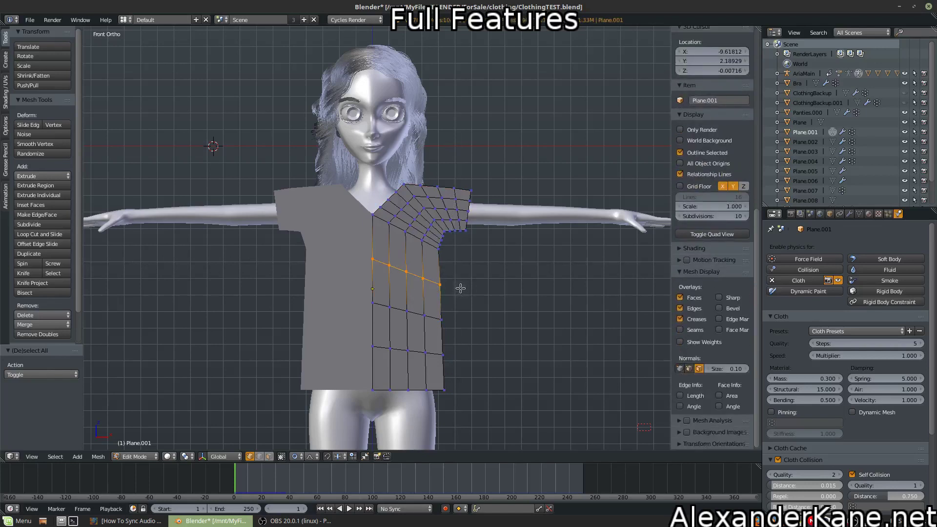
{"action": "key", "text": "a"}
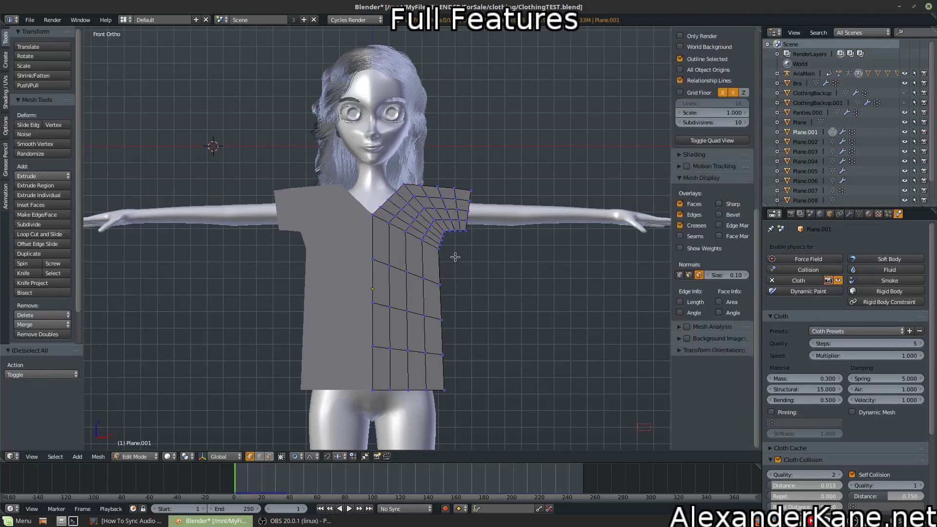
{"action": "right_click", "coordinate": [396, 268], "text": "alt"}
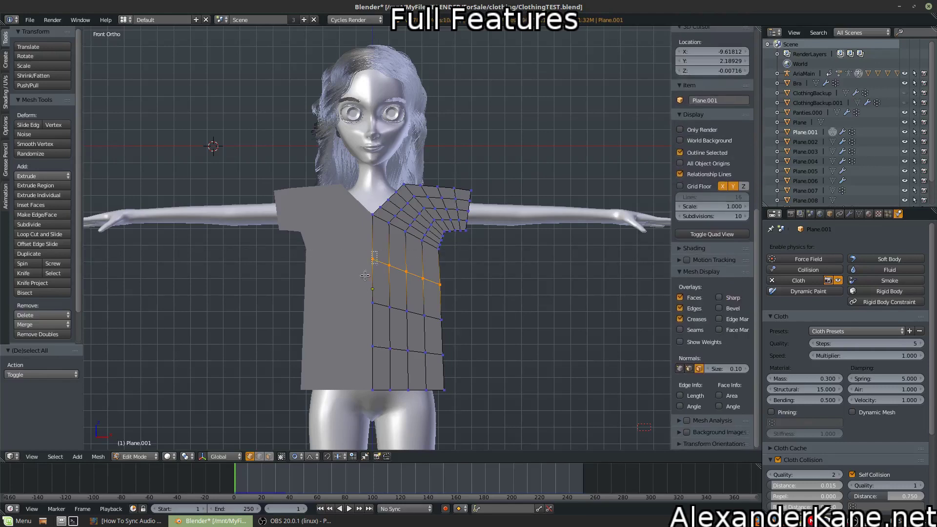
{"action": "key", "text": "s"}
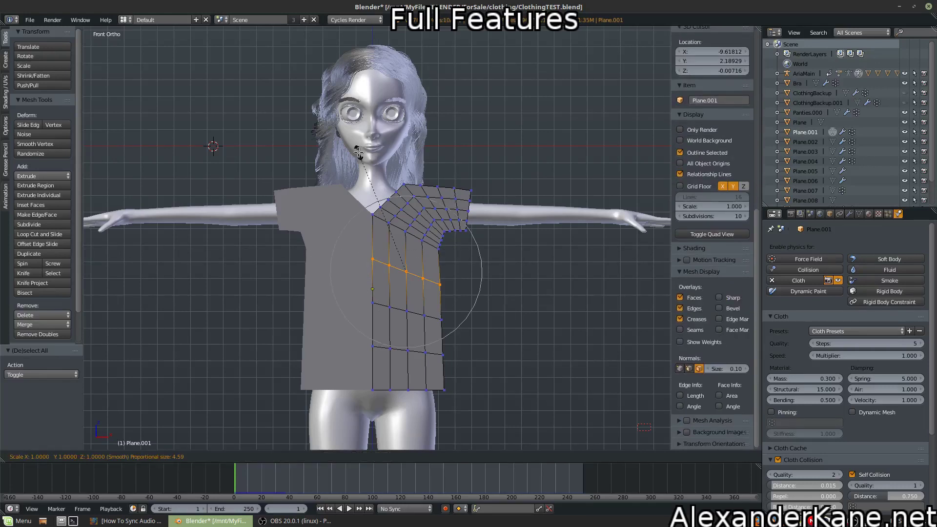
{"action": "left_click", "coordinate": [372, 227]}
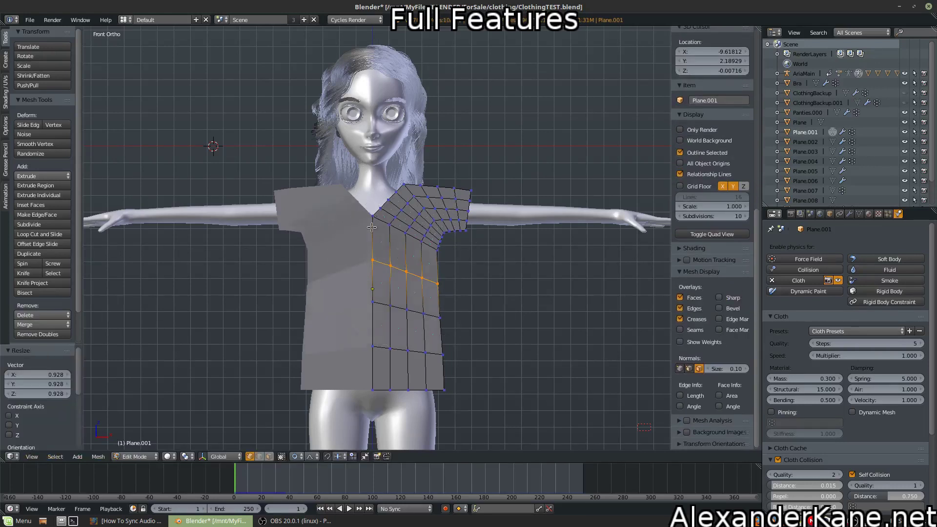
Step: Turn off proportional editing
{"action": "left_click", "coordinate": [295, 456]}
{"action": "left_click", "coordinate": [313, 442]}
{"action": "key", "text": "z"}
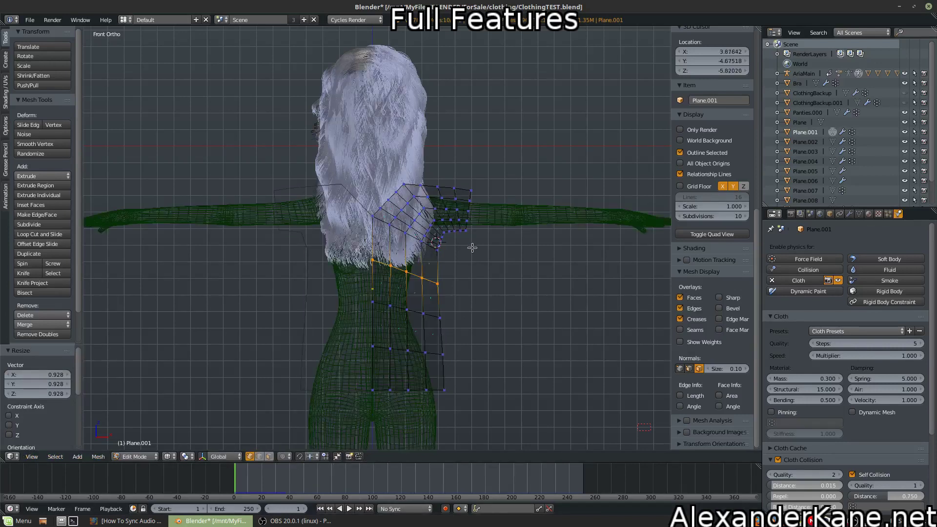
{"action": "key", "text": "ctrl+z"}
{"action": "key", "text": "Tab"}
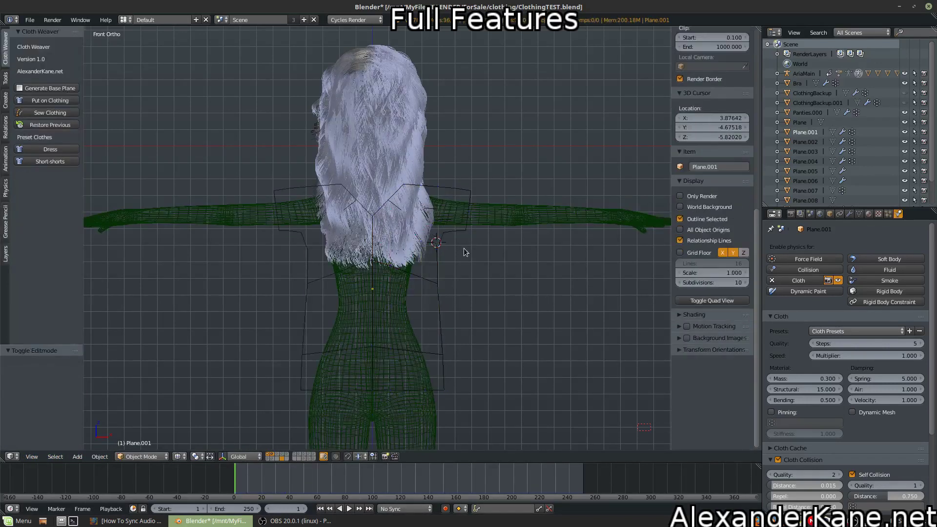
{"action": "right_click", "coordinate": [439, 195]}
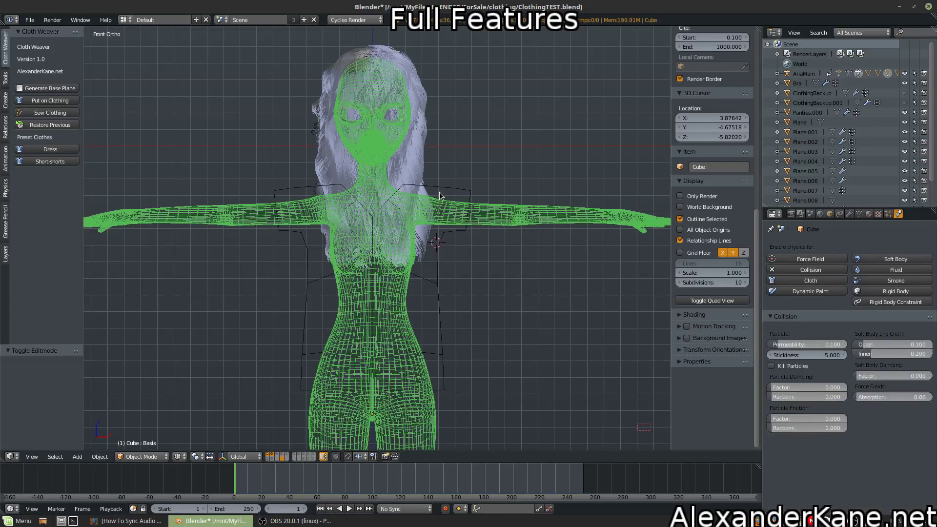
{"action": "right_click", "coordinate": [440, 190]}
{"action": "key", "text": "Tab"}
{"action": "key", "text": "z"}
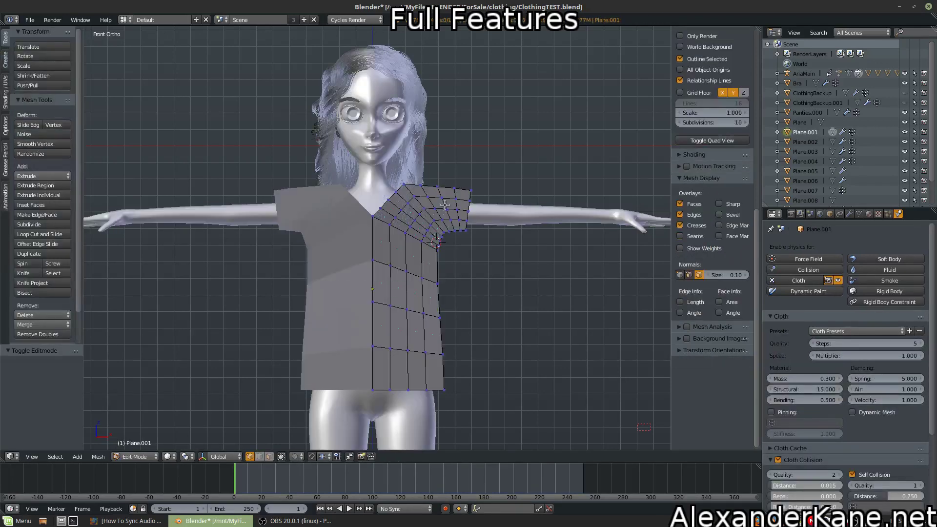
Step: Undo the proportional scaling and flatten the chest row of vertices on both panels by scaling it to 0 along Z
{"action": "key", "text": "a"}
{"action": "middle_click_drag", "start_coordinate": [443, 269], "coordinate": [420, 254]}
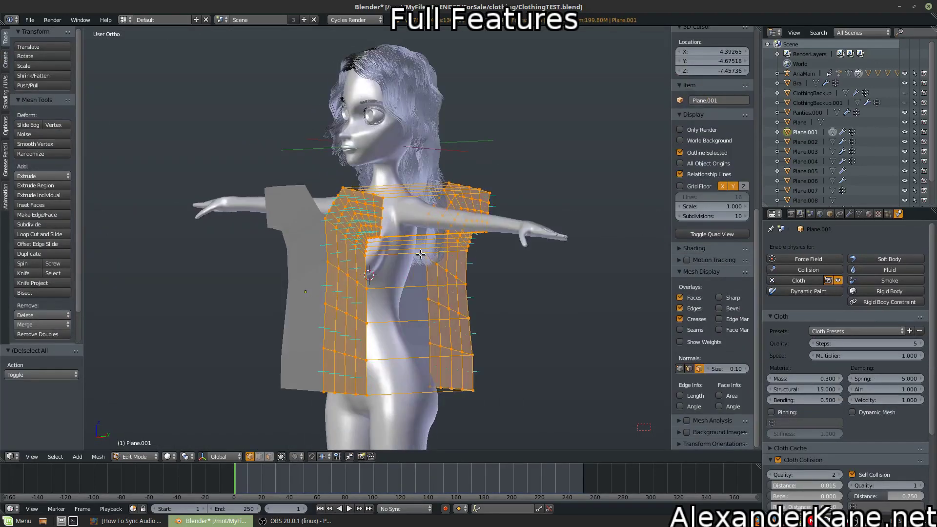
{"action": "key", "text": "a"}
{"action": "right_click", "coordinate": [420, 253], "text": "alt"}
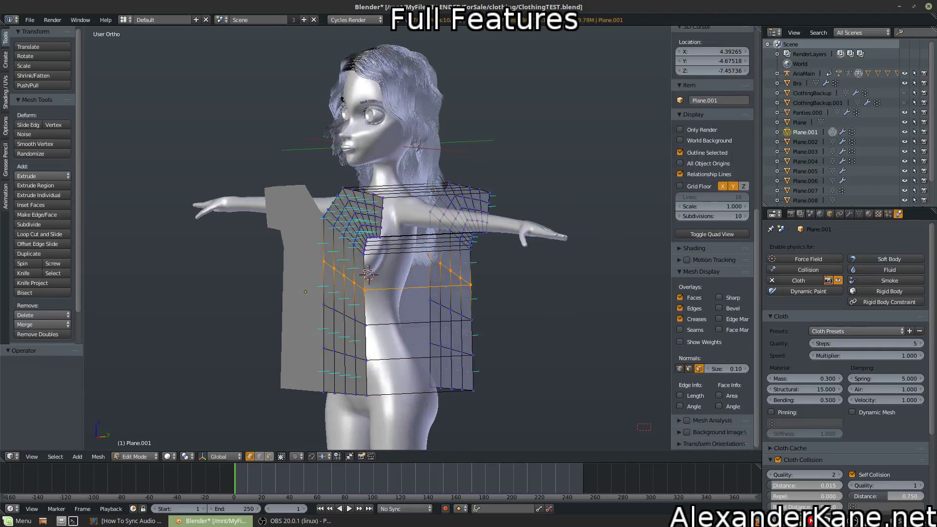
{"action": "key", "text": "KP_1"}
{"action": "key", "text": "s"}
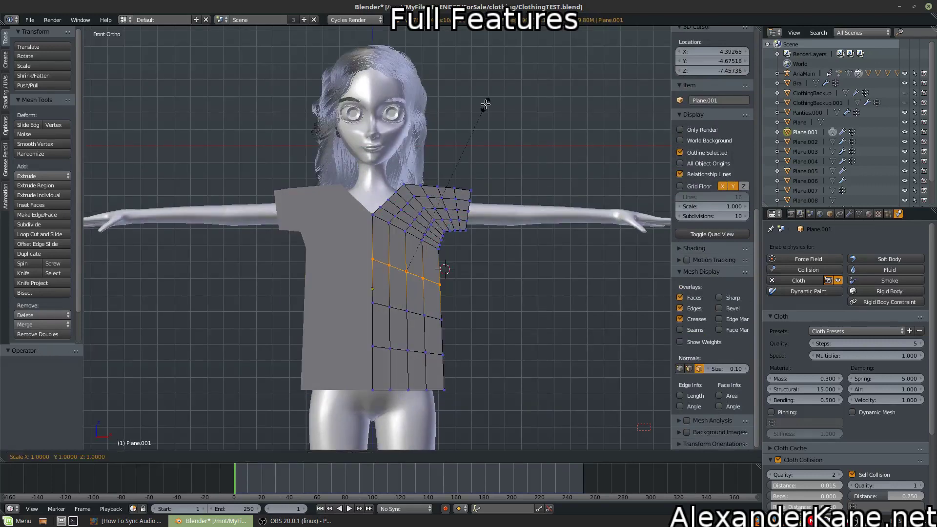
{"action": "key", "text": "0"}
{"action": "key", "text": "Return"}
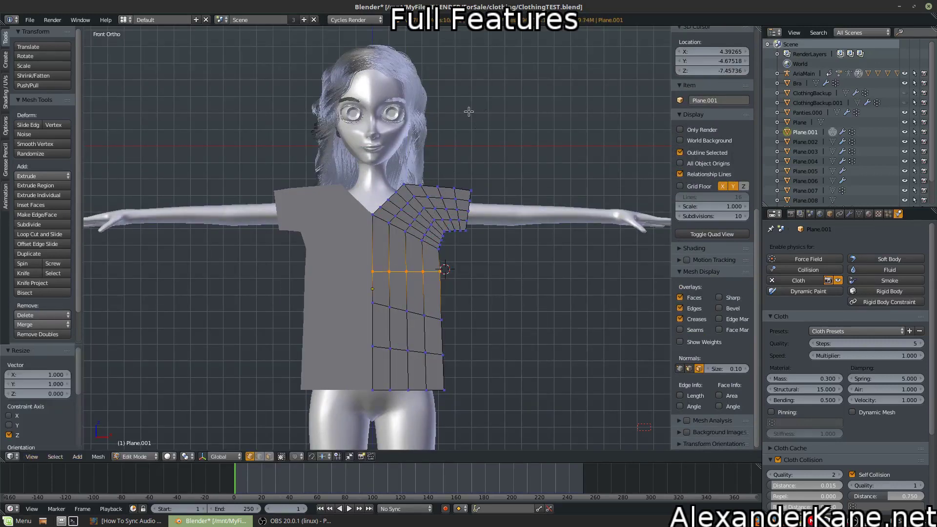
Step: Flatten the slanted vertex row at the waist by scaling it to 0 along Z
{"action": "key", "text": "a"}
{"action": "key", "text": "b"}
{"action": "left_click_drag", "start_coordinate": [456, 292], "coordinate": [356, 329]}
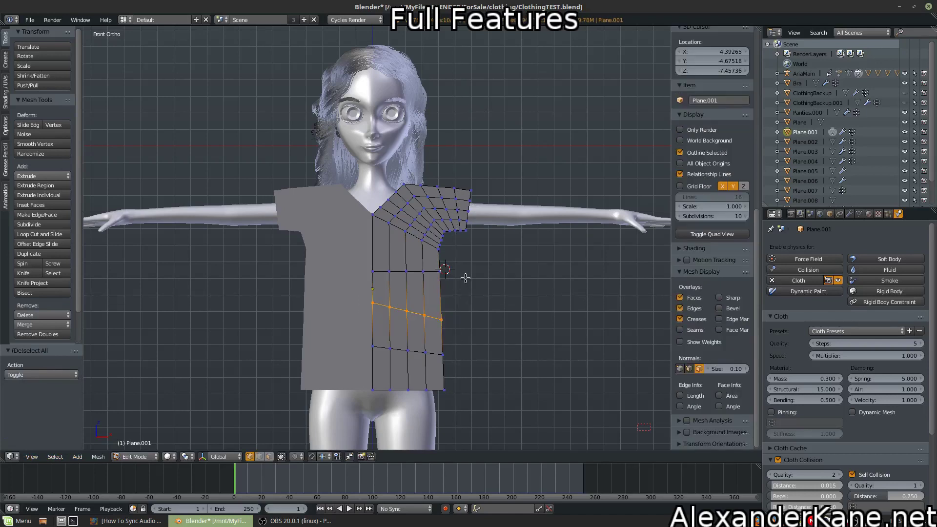
{"action": "key", "text": "s"}
{"action": "key", "text": "z"}
{"action": "key", "text": "0"}
{"action": "key", "text": "Return"}
Step: Flatten the slanted vertex row just above the hem by scaling it to 0 along Z
{"action": "key", "text": "a"}
{"action": "key", "text": "b"}
{"action": "left_click_drag", "start_coordinate": [458, 338], "coordinate": [329, 352]}
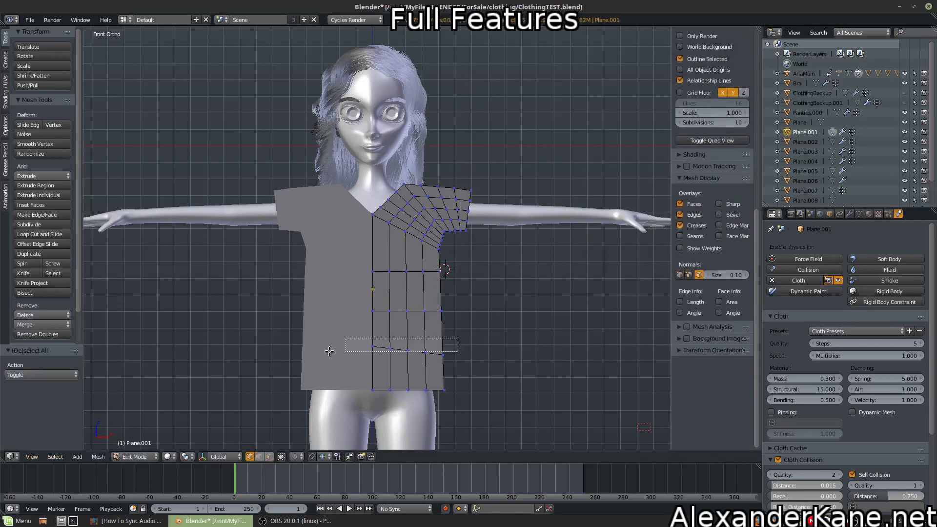
{"action": "left_click_drag", "start_coordinate": [329, 351], "coordinate": [327, 352]}
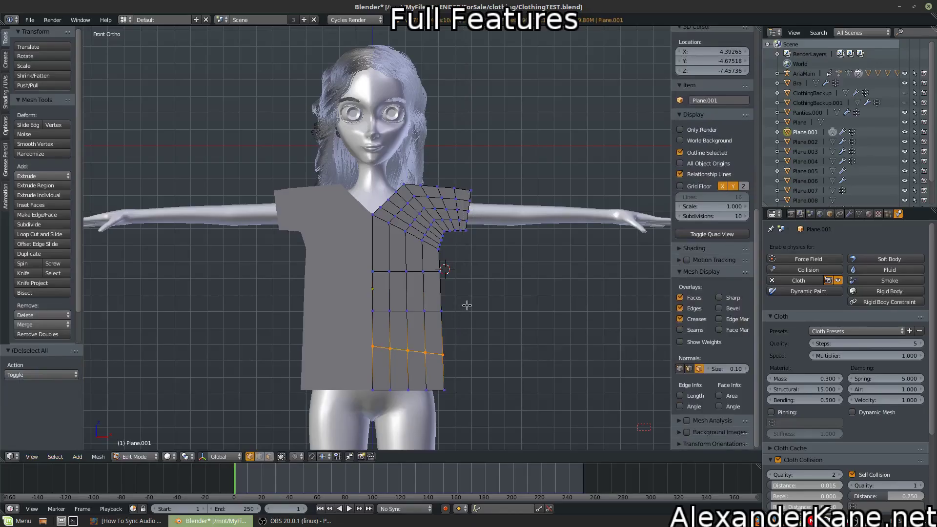
{"action": "key", "text": "s"}
{"action": "key", "text": "z"}
{"action": "key", "text": "0"}
{"action": "key", "text": "Return"}
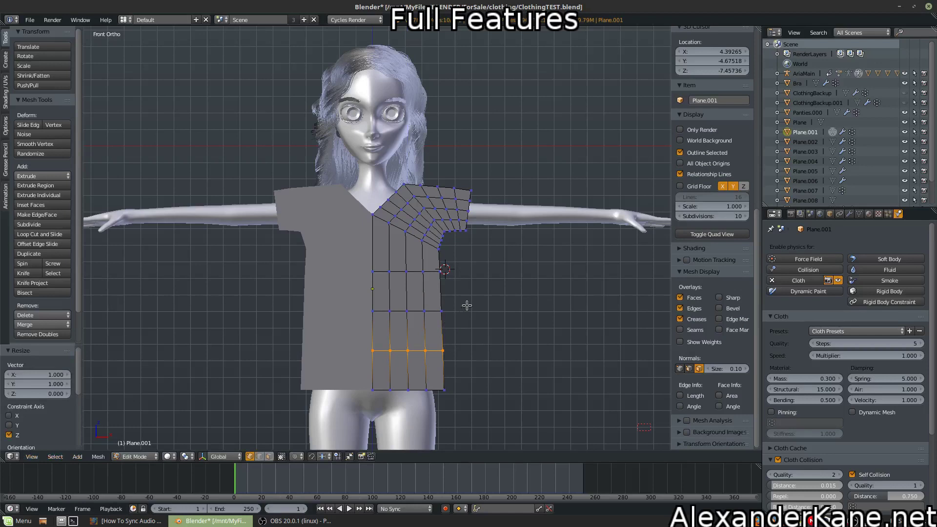
{"action": "middle_click_drag", "start_coordinate": [470, 232], "coordinate": [417, 236]}
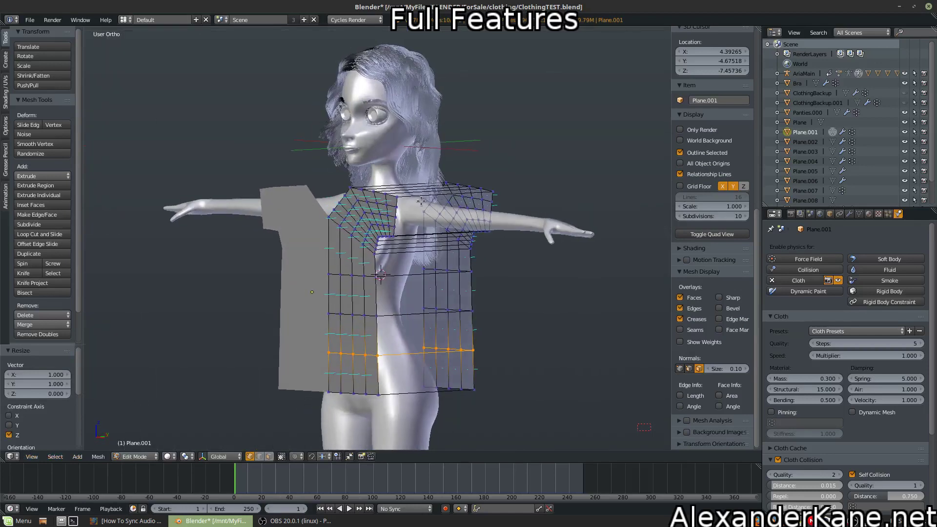
{"action": "key", "text": "KP_1"}
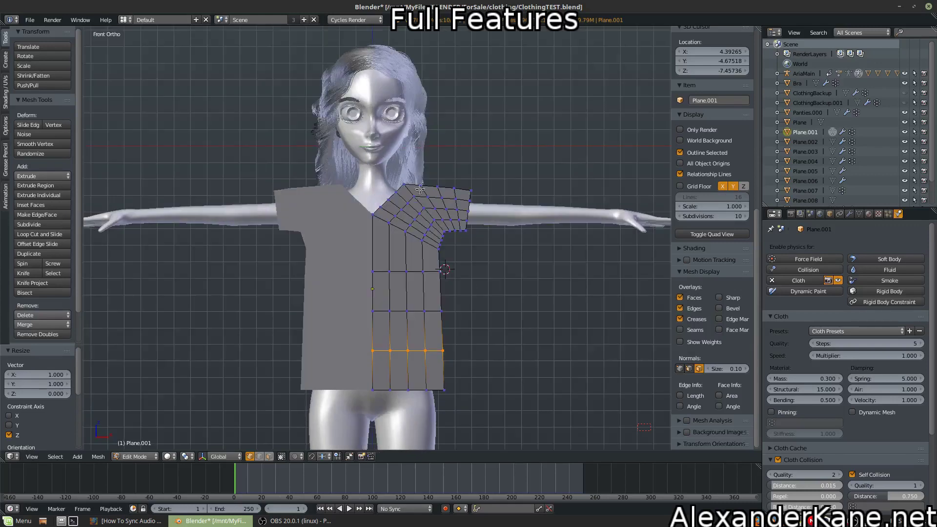
{"action": "right_click", "coordinate": [373, 213]}
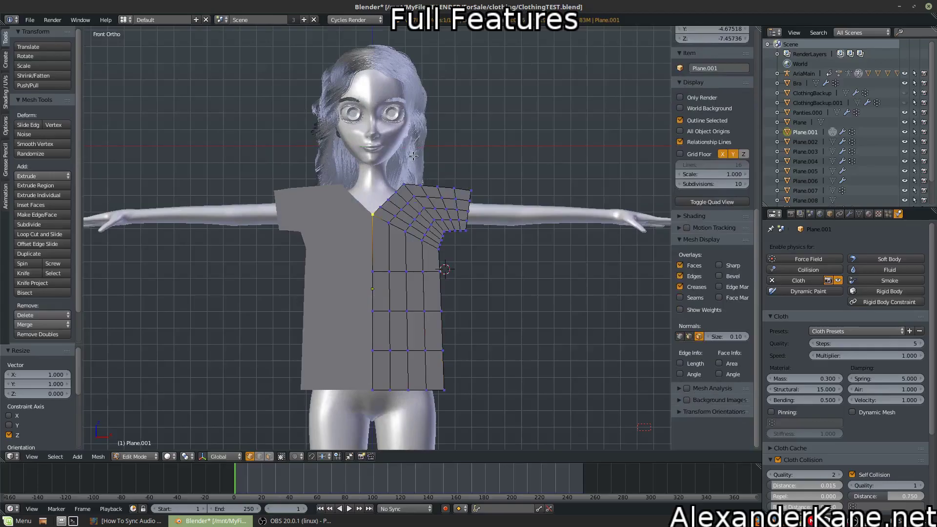
{"action": "key", "text": "g"}
{"action": "key", "text": "z"}
{"action": "key", "text": "Escape"}
{"action": "middle_click_drag", "start_coordinate": [413, 154], "coordinate": [392, 161]}
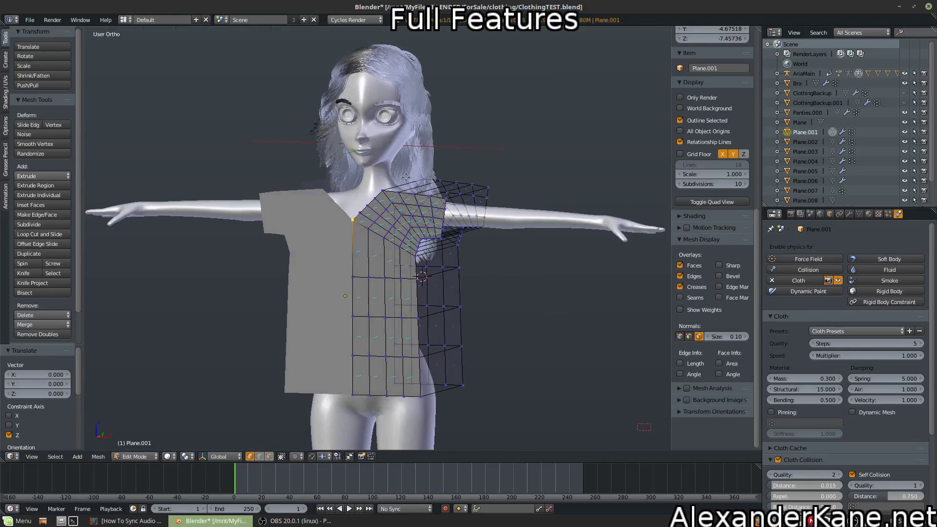
Step: Raise the shoulder-top vertices of both panels along Z with proportional editing turned on
{"action": "key", "text": "KP_1"}
{"action": "key", "text": "a"}
{"action": "key", "text": "b"}
{"action": "left_click_drag", "start_coordinate": [504, 156], "coordinate": [398, 194]}
{"action": "key", "text": "g"}
{"action": "key", "text": "z"}
{"action": "left_click", "coordinate": [419, 241]}
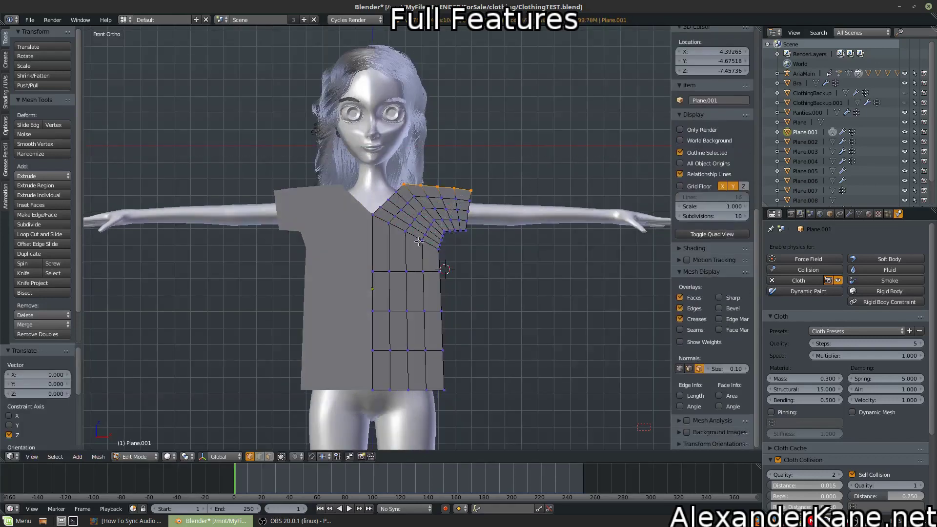
{"action": "left_click", "coordinate": [291, 458]}
{"action": "left_click", "coordinate": [313, 410]}
{"action": "key", "text": "g"}
{"action": "key", "text": "z"}
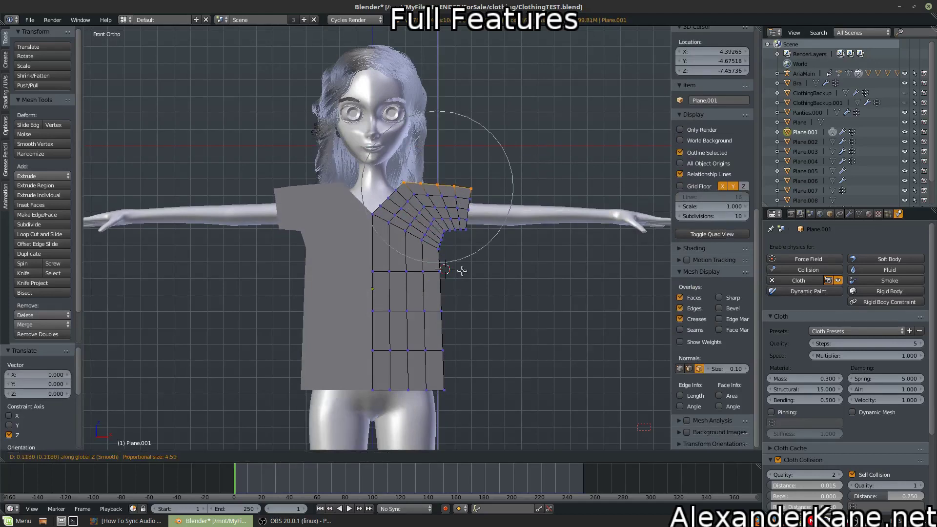
{"action": "left_click", "coordinate": [463, 265]}
Step: Leave mesh editing and run the cloth simulation on the shirt to frame 38
{"action": "key", "text": "Tab"}
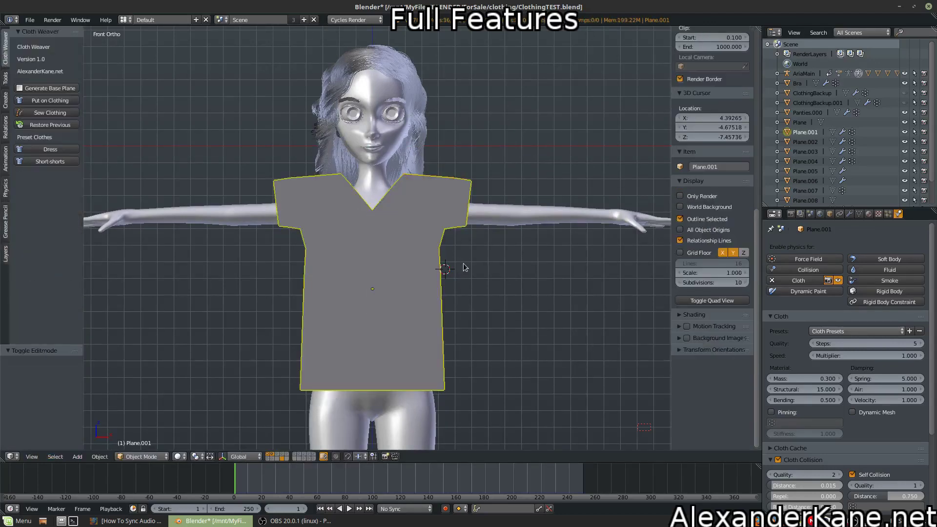
{"action": "middle_click_drag", "start_coordinate": [464, 268], "coordinate": [427, 274]}
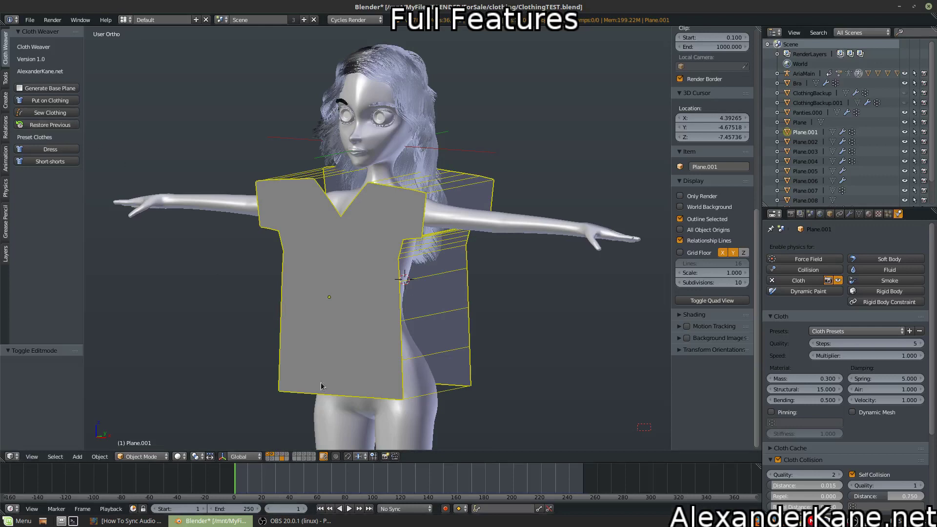
{"action": "left_click", "coordinate": [348, 509]}
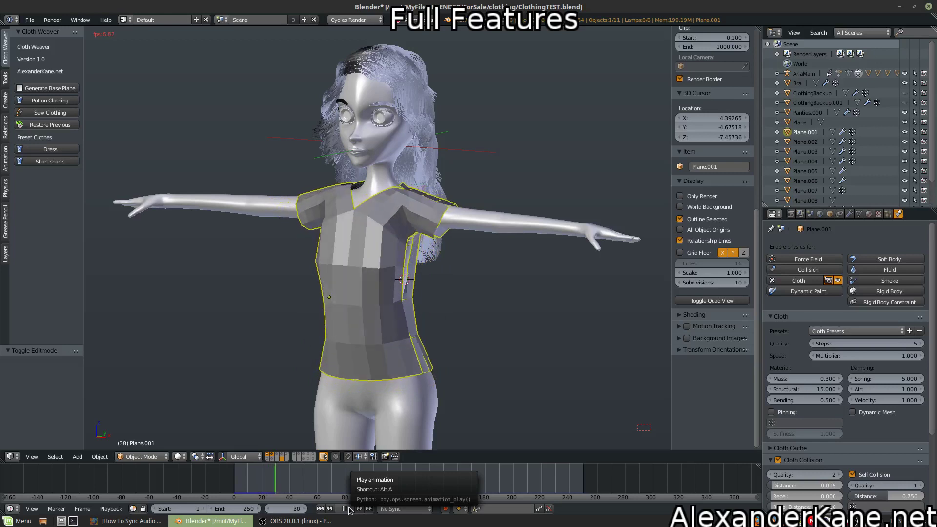
{"action": "left_click", "coordinate": [345, 508]}
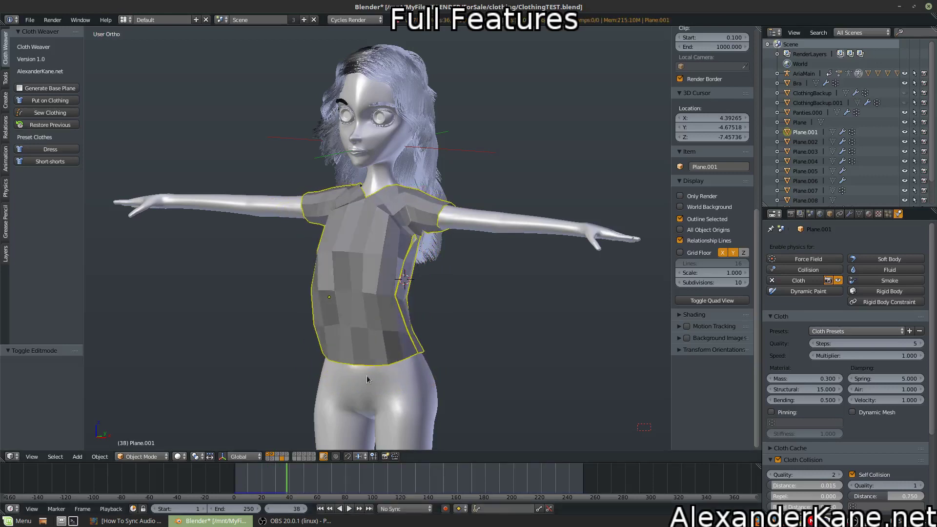
{"action": "middle_click_drag", "start_coordinate": [367, 375], "coordinate": [387, 322]}
Step: Add four centred horizontal loop cuts to the front panel's body, one in each band from the armhole to the hem
{"action": "key", "text": "KP_1"}
{"action": "key", "text": "Tab"}
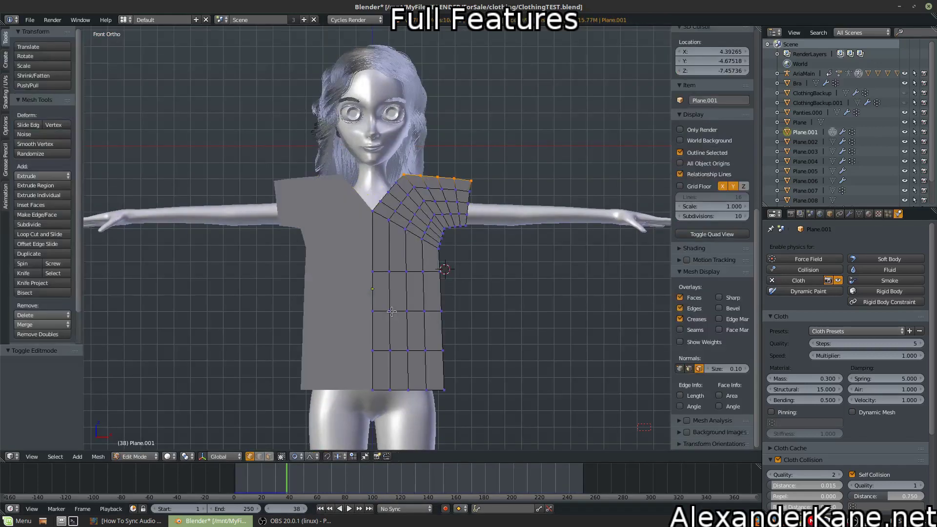
{"action": "key", "text": "a"}
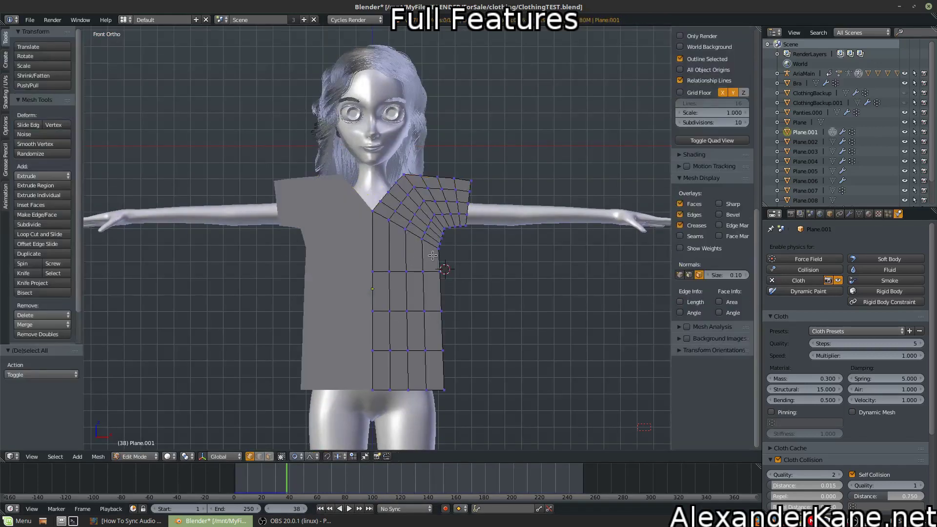
{"action": "key", "text": "ctrl+r"}
{"action": "left_click", "coordinate": [433, 255]}
{"action": "right_click", "coordinate": [433, 255]}
{"action": "key", "text": "ctrl+r"}
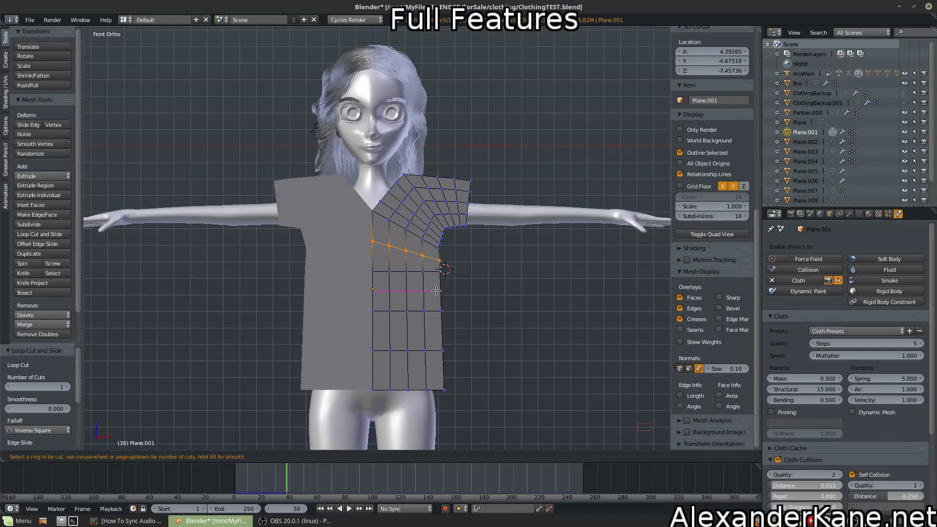
{"action": "left_click", "coordinate": [440, 295]}
{"action": "right_click", "coordinate": [439, 294]}
{"action": "key", "text": "ctrl+r"}
{"action": "left_click", "coordinate": [442, 369]}
{"action": "right_click", "coordinate": [442, 369]}
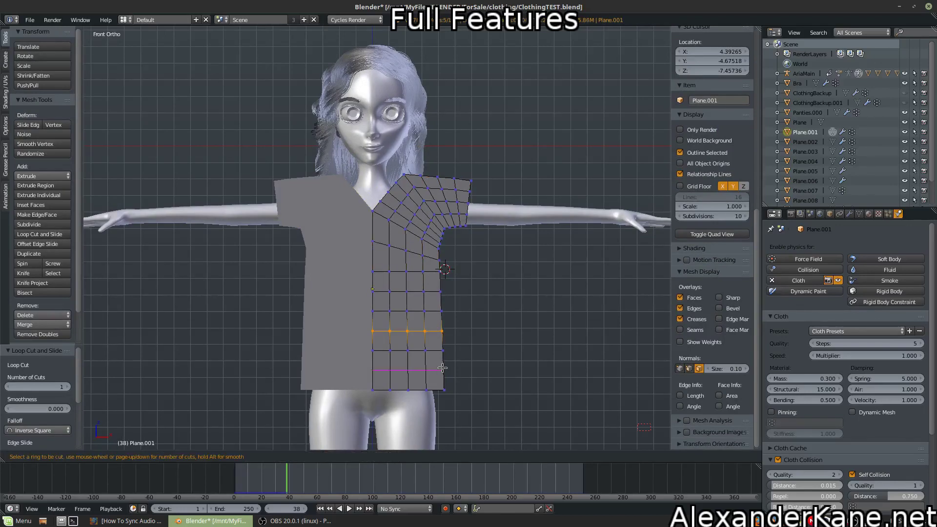
Step: Add four matching centred horizontal loop cuts to the back panel's body, from the armhole down to the hem
{"action": "middle_click_drag", "start_coordinate": [467, 281], "coordinate": [406, 284]}
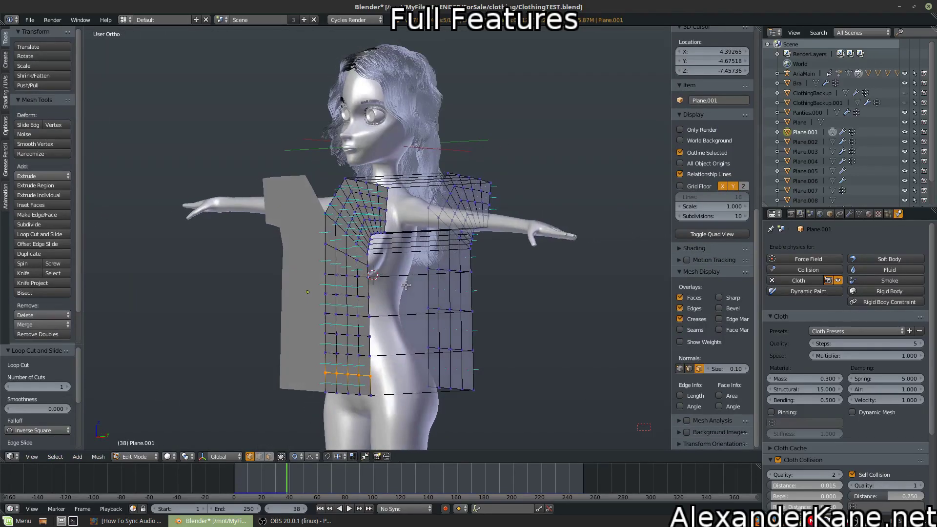
{"action": "key", "text": "ctrl+r"}
{"action": "left_click", "coordinate": [460, 260]}
{"action": "right_click", "coordinate": [460, 260]}
{"action": "key", "text": "ctrl+r"}
{"action": "left_click", "coordinate": [460, 292]}
{"action": "right_click", "coordinate": [460, 293]}
{"action": "key", "text": "ctrl+r"}
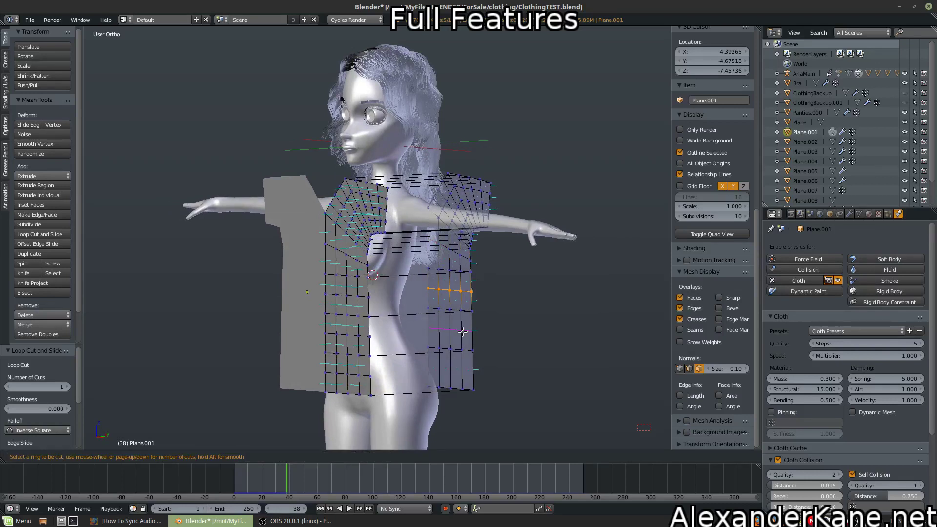
{"action": "left_click", "coordinate": [463, 331]}
{"action": "right_click", "coordinate": [463, 331]}
{"action": "key", "text": "ctrl+r"}
{"action": "left_click", "coordinate": [463, 370]}
{"action": "right_click", "coordinate": [462, 369]}
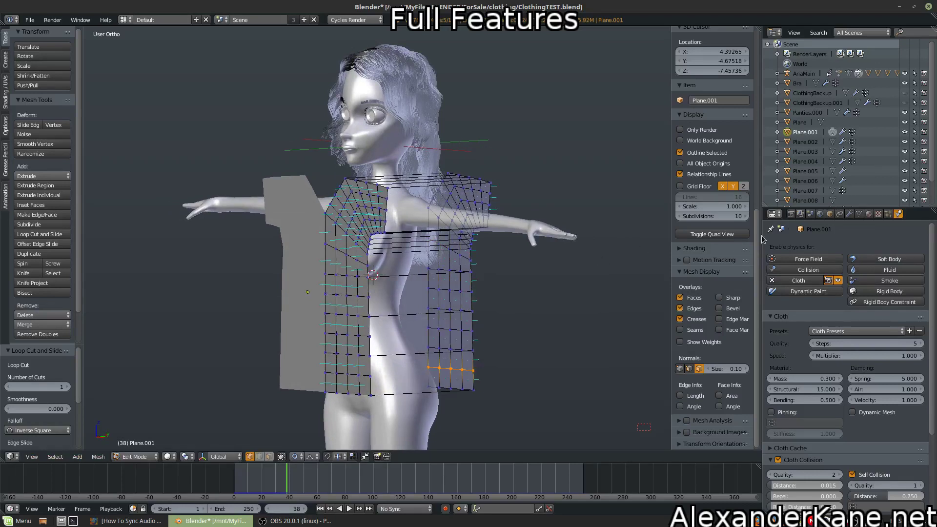
Step: Show the shirt's vertex groups and select only the vertices stored in the odd group
{"action": "left_click", "coordinate": [860, 214]}
{"action": "left_click", "coordinate": [797, 313]}
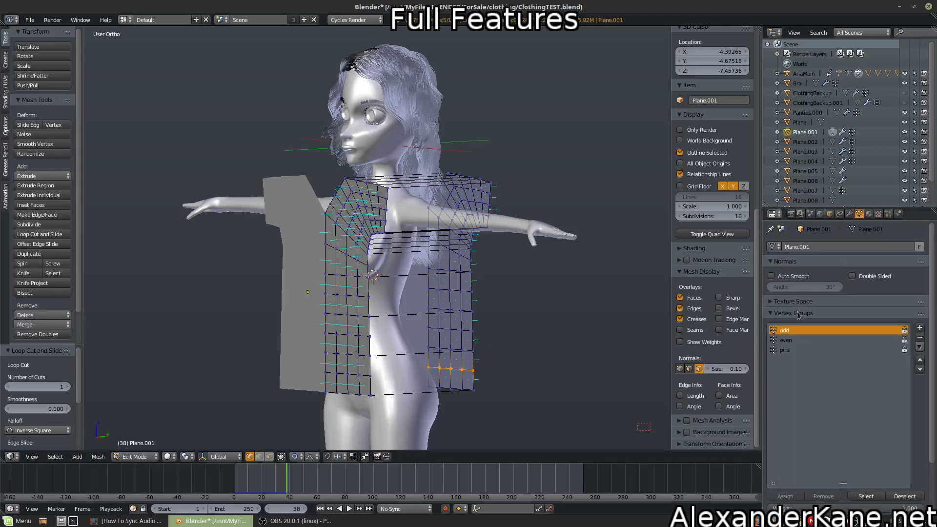
{"action": "key", "text": "Tab"}
{"action": "key", "text": "Tab"}
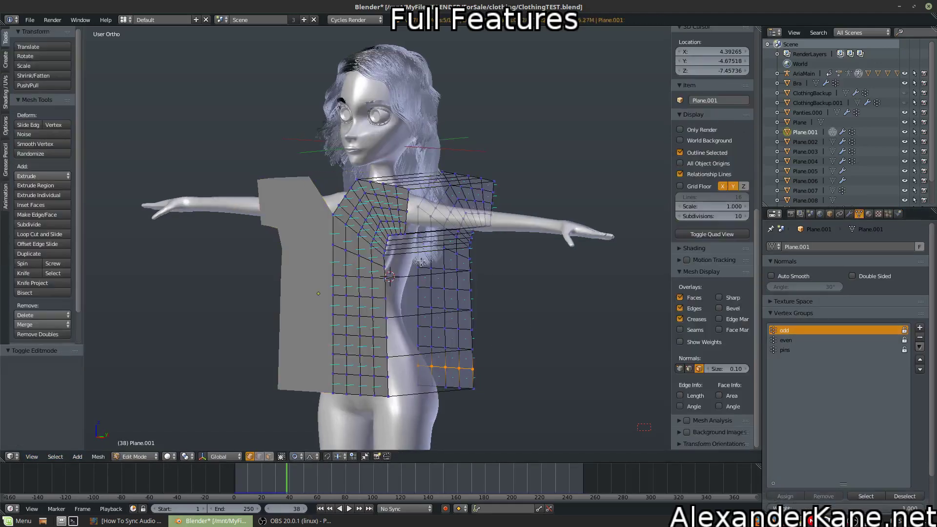
{"action": "scroll", "coordinate": [419, 262], "scroll_direction": "up", "scroll_amount": 2}
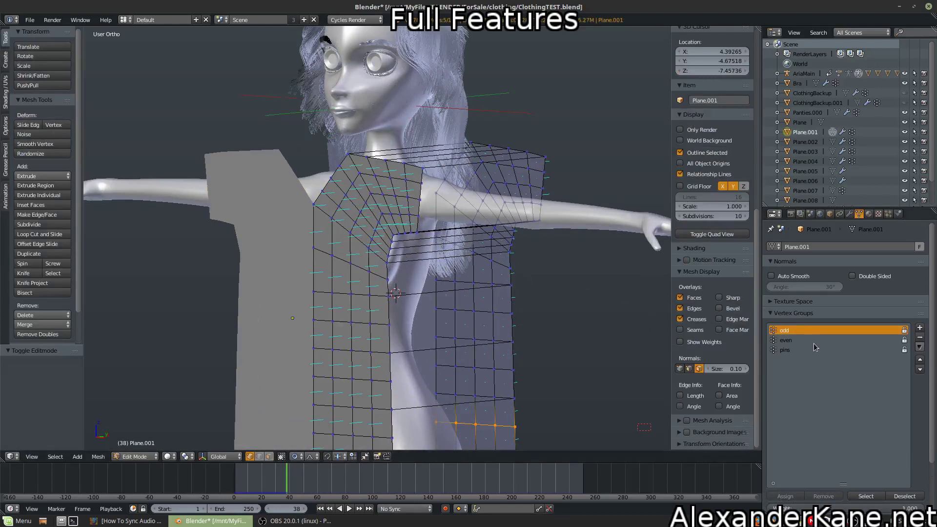
{"action": "key", "text": "a"}
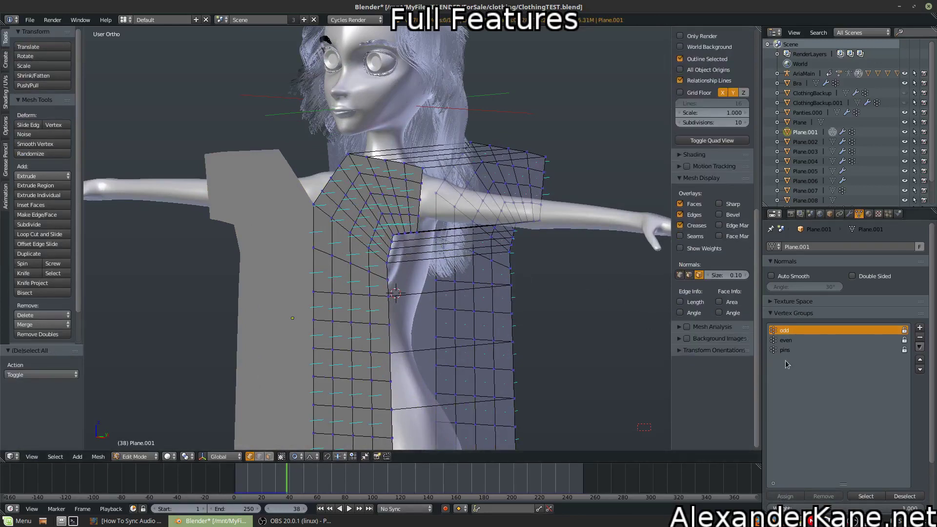
{"action": "left_click", "coordinate": [866, 496]}
{"action": "scroll", "coordinate": [510, 303], "scroll_direction": "down", "scroll_amount": 3, "text": "shift"}
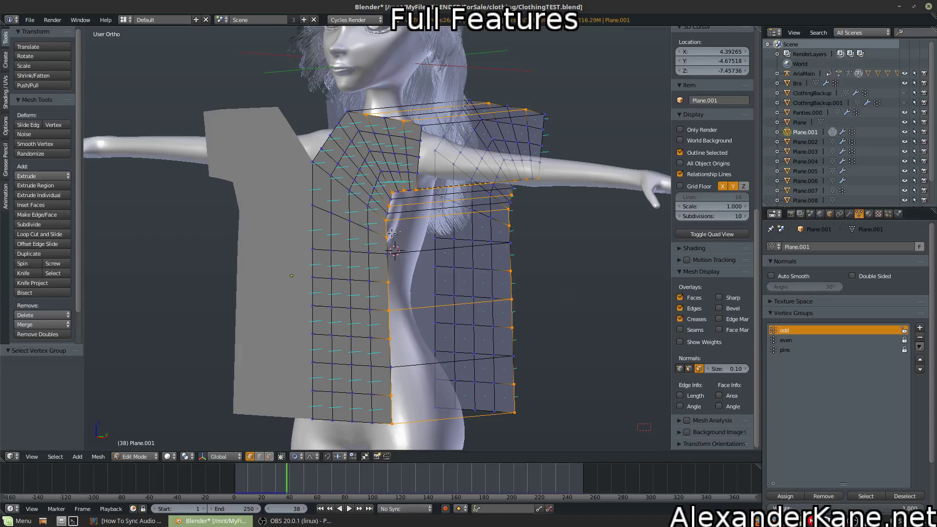
Step: Replace the selected side-seam vertices below the armhole with every second front-back pair down to the hem and assign the selection to the odd group
{"action": "key", "text": "b"}
{"action": "middle_click_drag", "start_coordinate": [535, 218], "coordinate": [483, 435]}
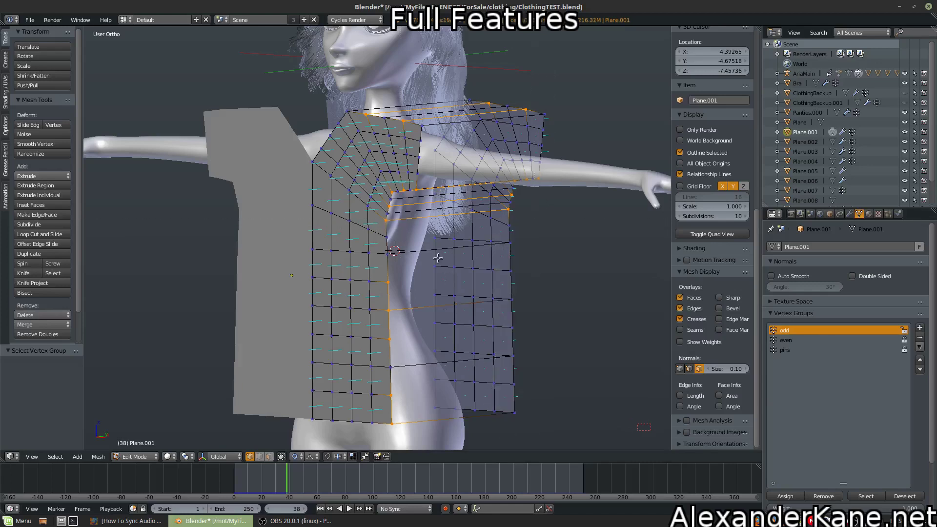
{"action": "key", "text": "b"}
{"action": "middle_click_drag", "start_coordinate": [431, 245], "coordinate": [361, 446]}
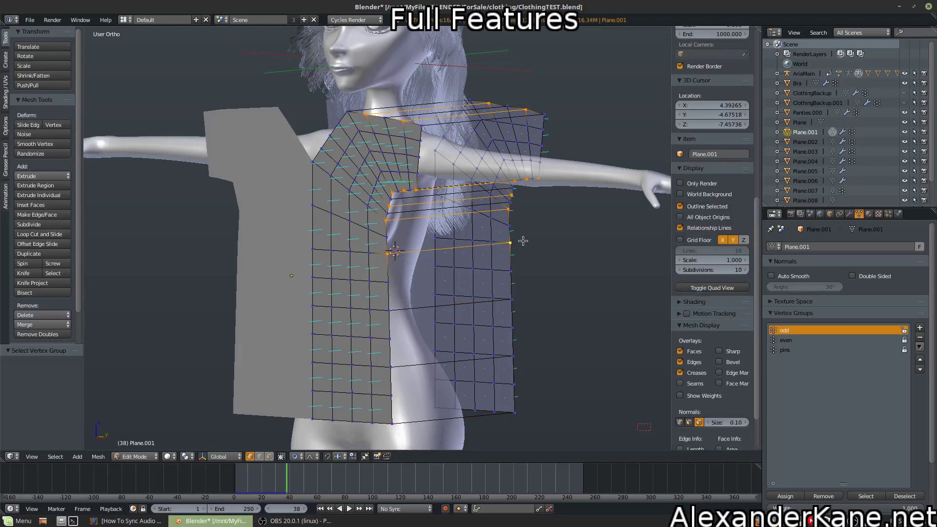
{"action": "right_click", "coordinate": [392, 311], "text": "shift"}
{"action": "right_click", "coordinate": [520, 299], "text": "shift"}
{"action": "right_click", "coordinate": [520, 355], "text": "shift"}
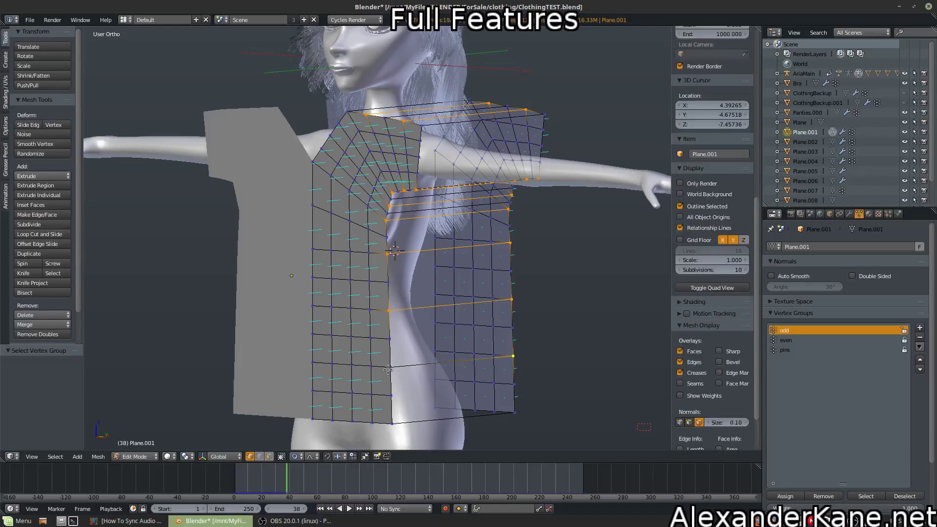
{"action": "right_click", "coordinate": [390, 367], "text": "shift"}
{"action": "right_click", "coordinate": [392, 423], "text": "shift"}
{"action": "right_click", "coordinate": [514, 412], "text": "shift"}
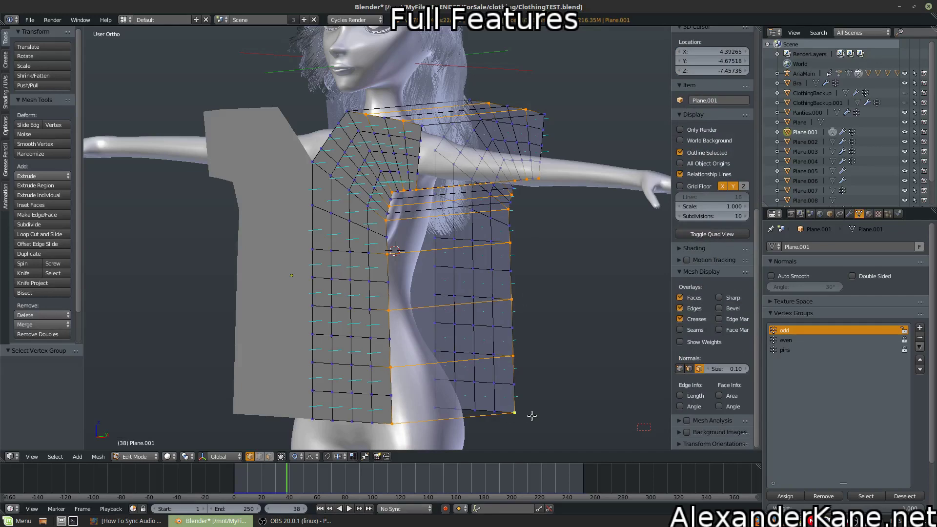
{"action": "left_click", "coordinate": [795, 493]}
{"action": "key", "text": "a"}
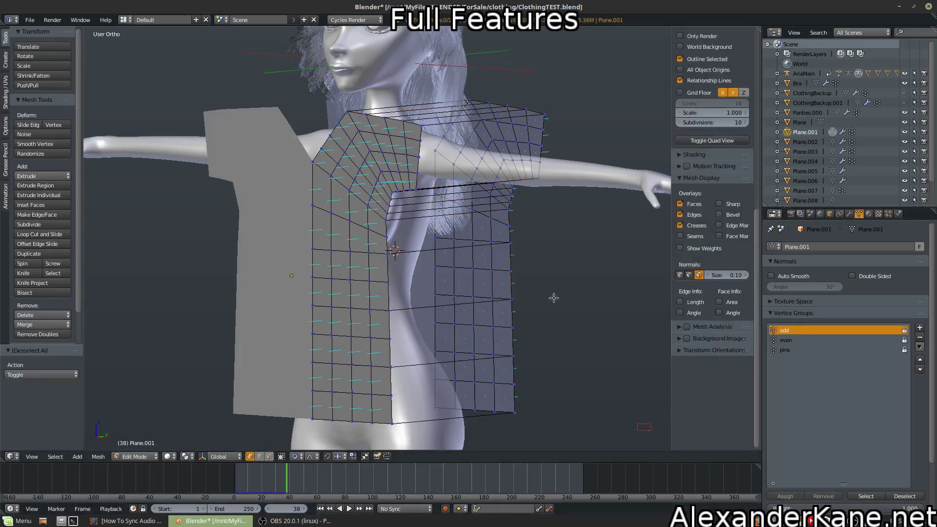
Step: Create sewing edges between the new side-seam vertices of the front and back panels, down to the pair above the hem
{"action": "right_click", "coordinate": [512, 271]}
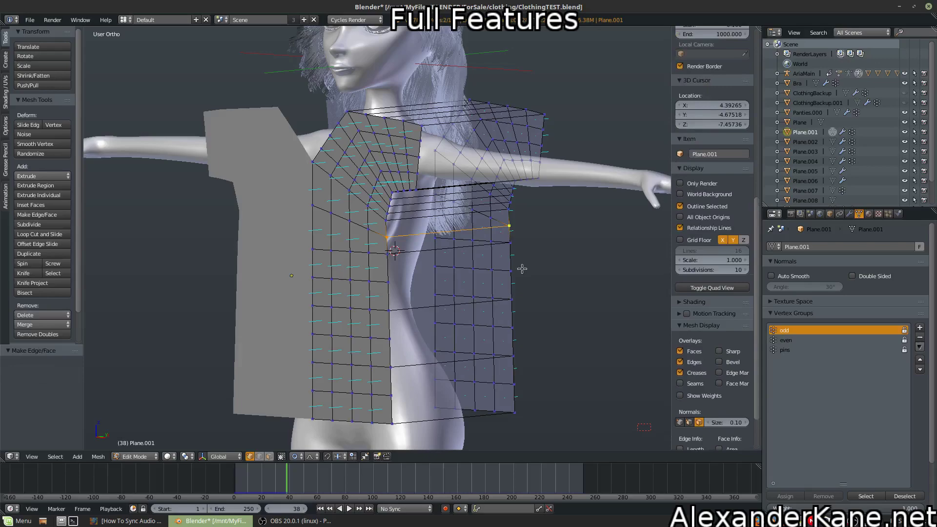
{"action": "right_click", "coordinate": [390, 282], "text": "shift"}
{"action": "key", "text": "f"}
{"action": "right_click", "coordinate": [390, 338]}
{"action": "right_click", "coordinate": [514, 327], "text": "shift"}
{"action": "key", "text": "f"}
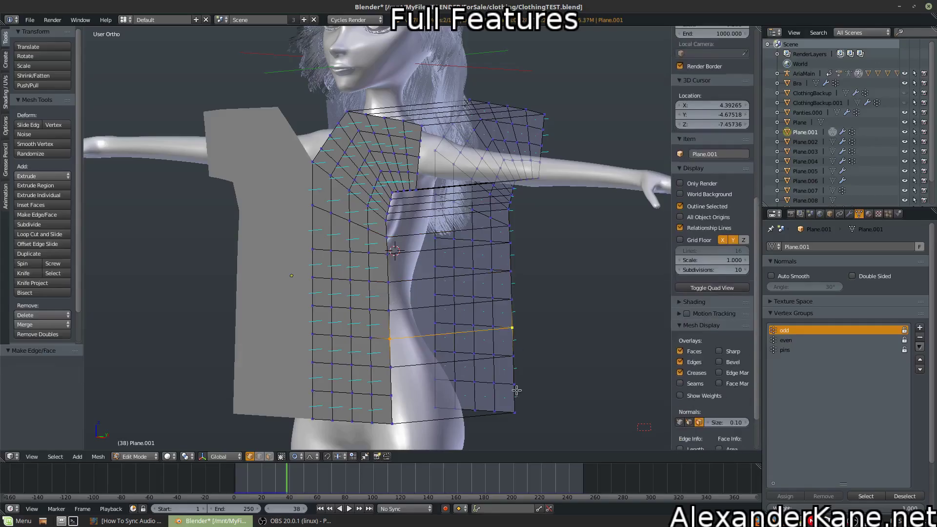
{"action": "right_click", "coordinate": [516, 385]}
{"action": "right_click", "coordinate": [393, 395], "text": "shift"}
{"action": "key", "text": "f"}
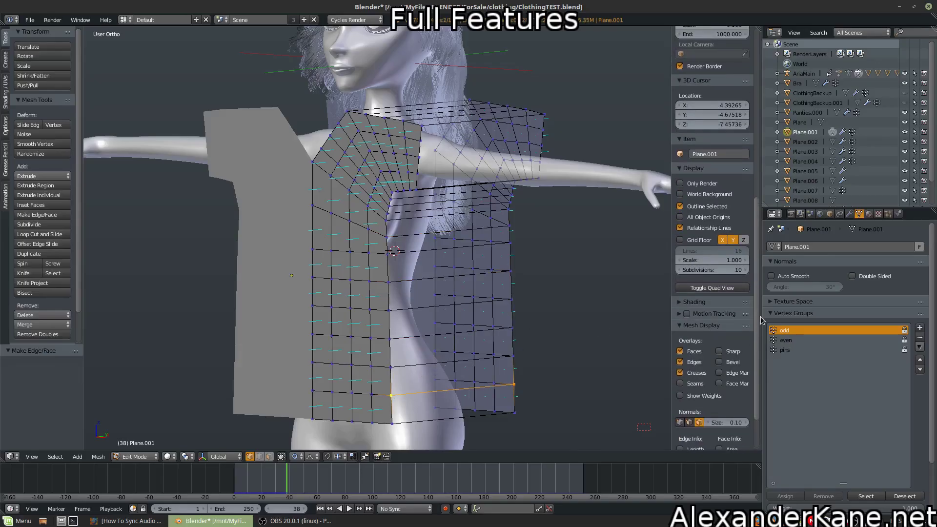
Step: Select only the vertices stored in the even vertex group and unlock that group
{"action": "left_click", "coordinate": [798, 341]}
{"action": "key", "text": "a"}
{"action": "key", "text": "a"}
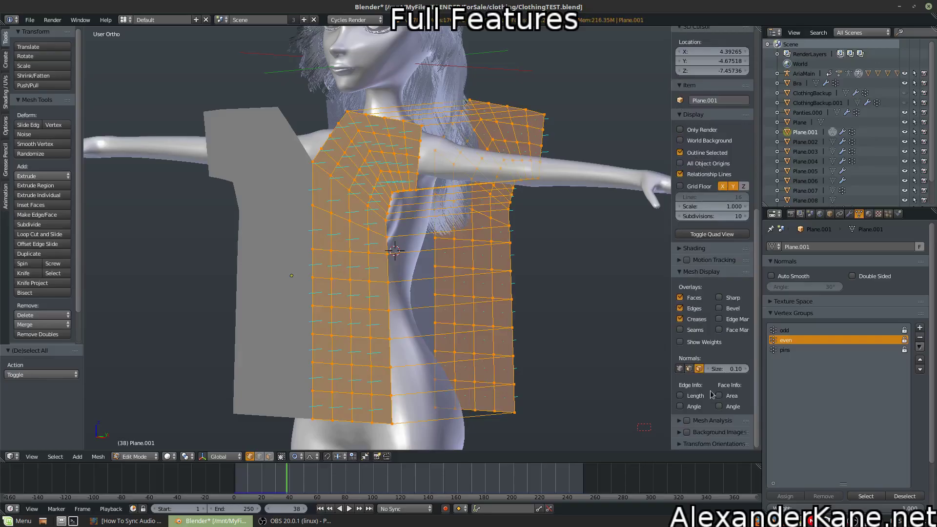
{"action": "key", "text": "a"}
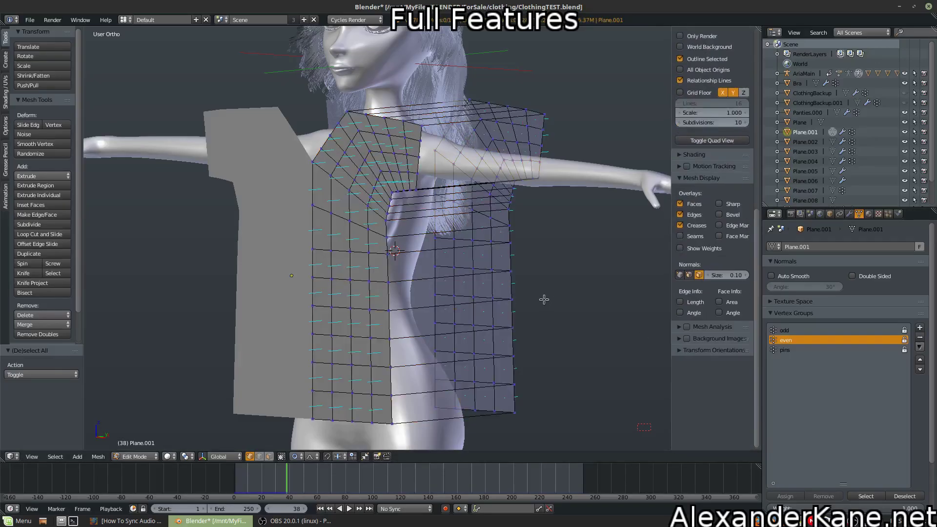
{"action": "left_click", "coordinate": [865, 496]}
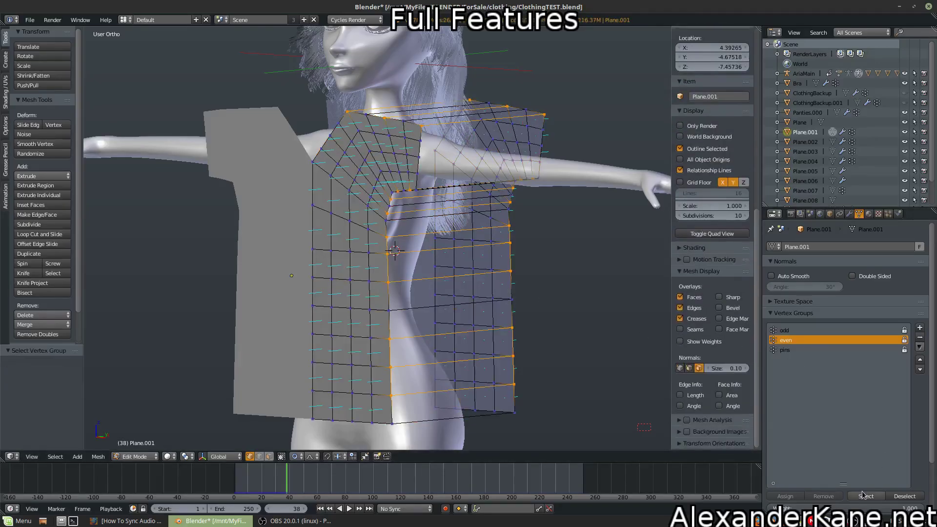
{"action": "left_click", "coordinate": [903, 340]}
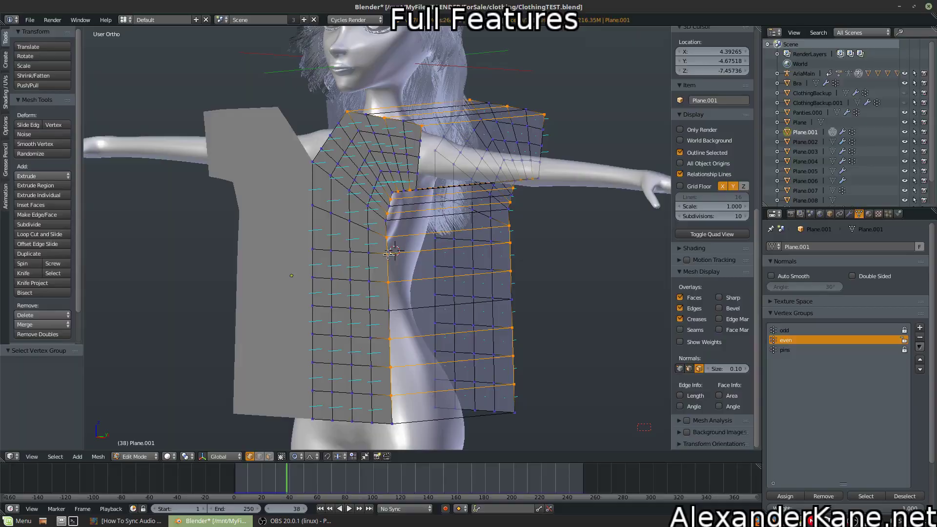
Step: Replace the selected side-seam vertices below the armhole with every second front-back pair toward the hem and assign the selection to the even group
{"action": "key", "text": "b"}
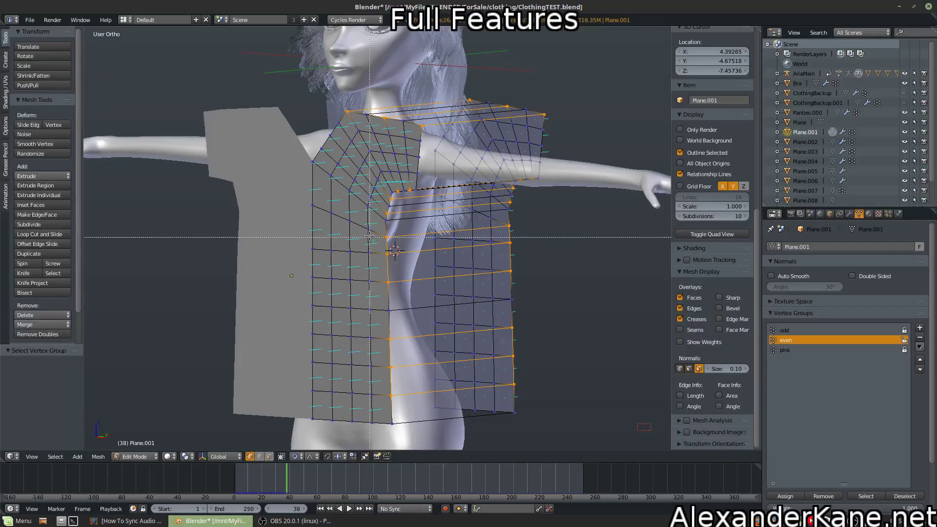
{"action": "middle_click_drag", "start_coordinate": [375, 229], "coordinate": [576, 442]}
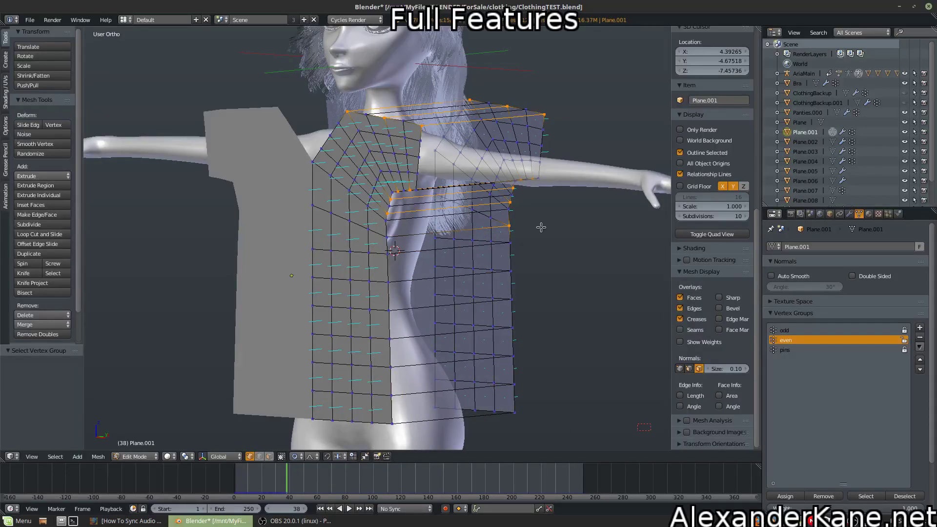
{"action": "right_click", "coordinate": [389, 236], "text": "shift"}
{"action": "right_click", "coordinate": [398, 281], "text": "shift"}
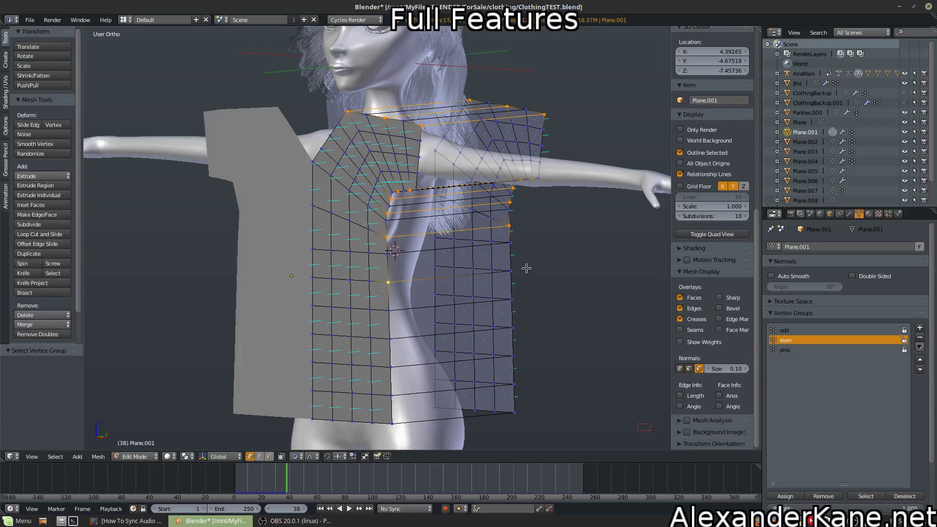
{"action": "right_click", "coordinate": [524, 272], "text": "shift"}
{"action": "right_click", "coordinate": [517, 324], "text": "shift"}
{"action": "right_click", "coordinate": [392, 390], "text": "alt+shift"}
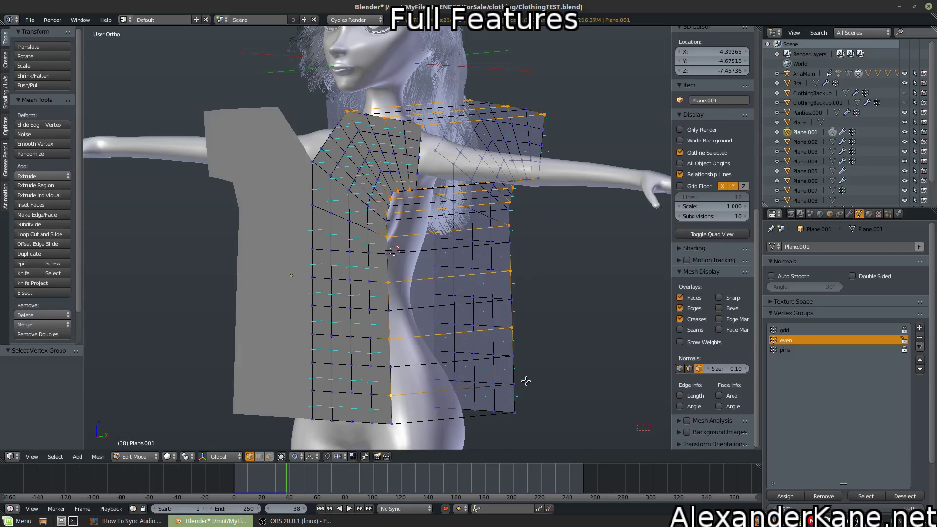
{"action": "left_click", "coordinate": [786, 497]}
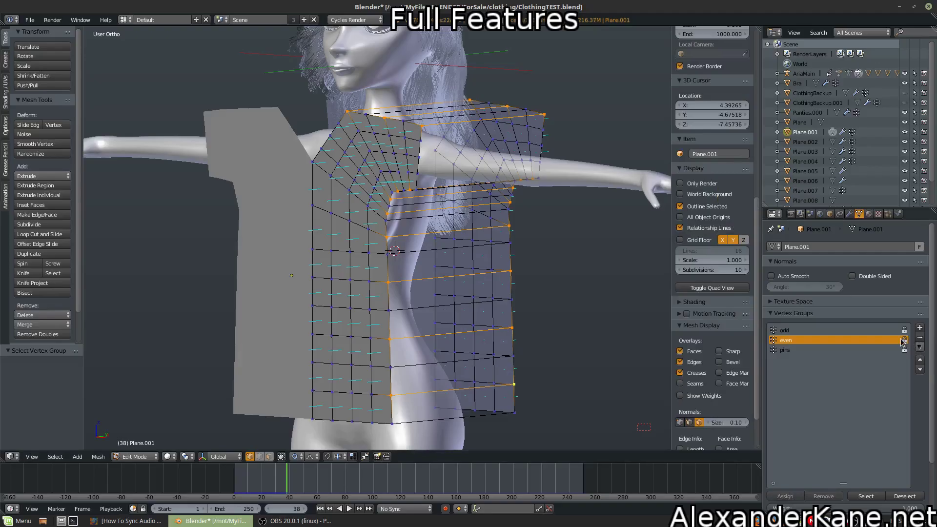
Step: Leave mesh editing, put the shirt on the character with Cloth Weaver and stop the simulation at frame 37
{"action": "key", "text": "Tab"}
{"action": "middle_click_drag", "start_coordinate": [414, 192], "coordinate": [439, 198]}
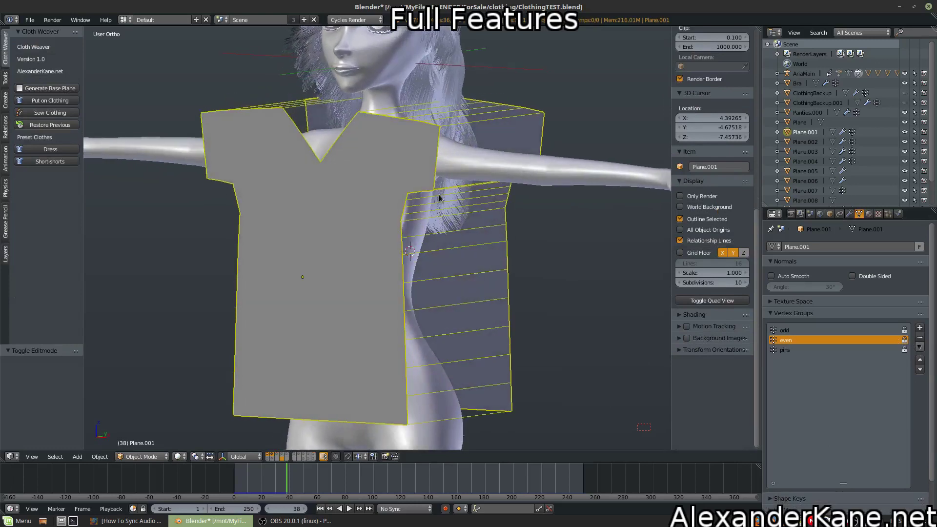
{"action": "left_click", "coordinate": [62, 100]}
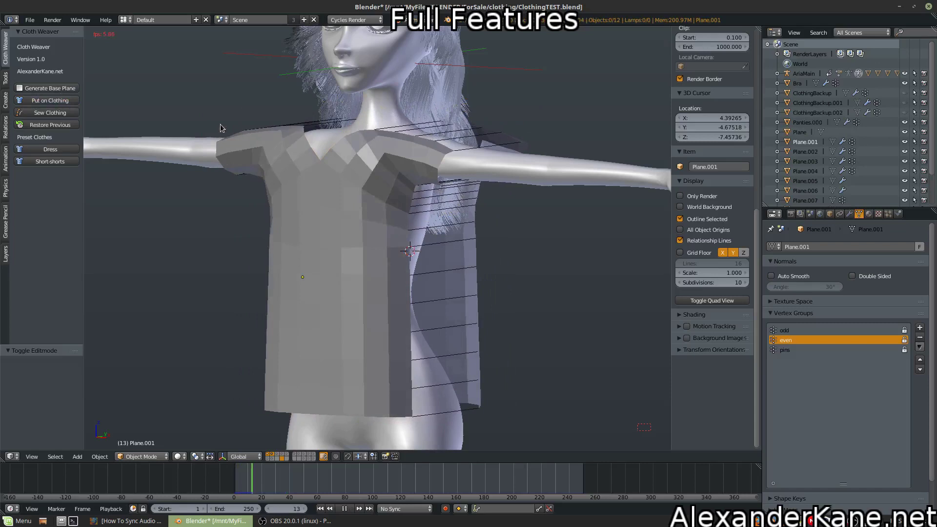
{"action": "left_click", "coordinate": [346, 509]}
{"action": "middle_click_drag", "start_coordinate": [249, 275], "coordinate": [190, 288]}
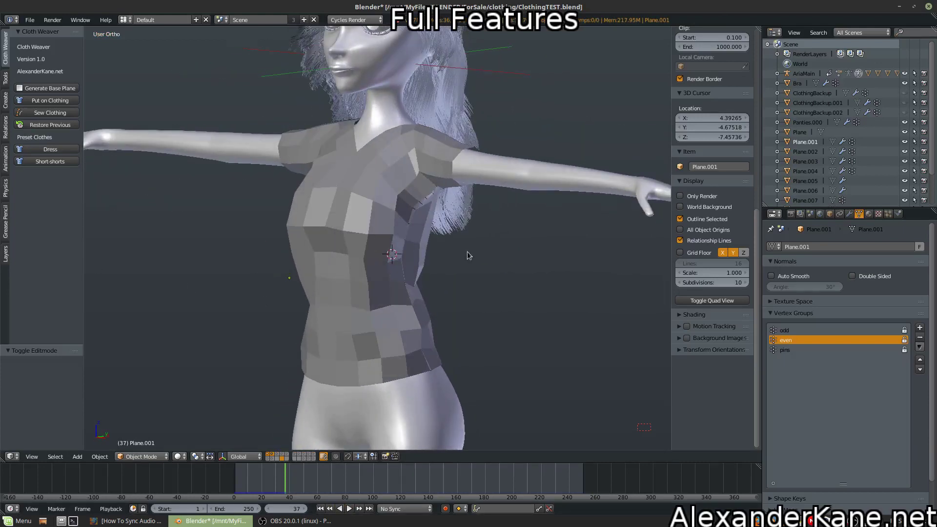
{"action": "middle_click_drag", "start_coordinate": [467, 255], "coordinate": [404, 322]}
{"action": "middle_click_drag", "start_coordinate": [463, 291], "coordinate": [86, 123]}
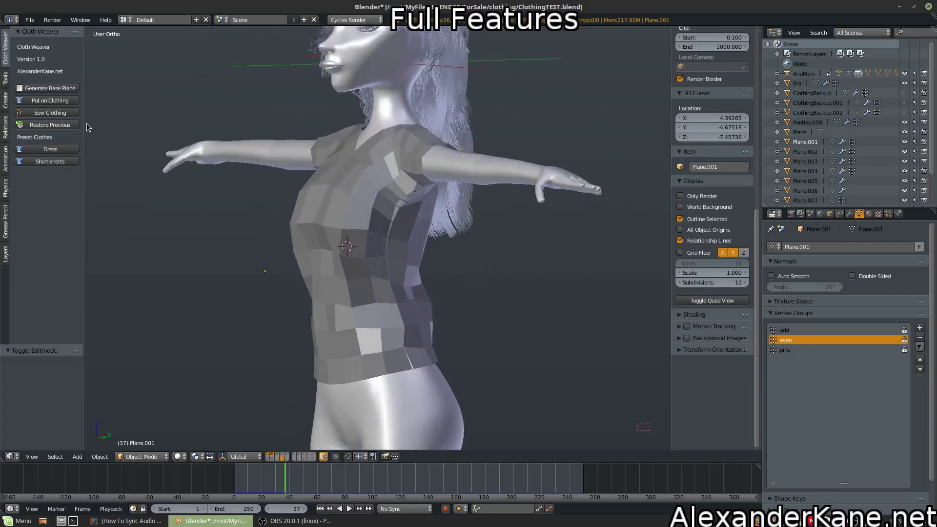
Step: Activate the odd vertex group, sew the fitted shirt's seams with Cloth Weaver and stop the simulation at frame 31
{"action": "left_click", "coordinate": [795, 330]}
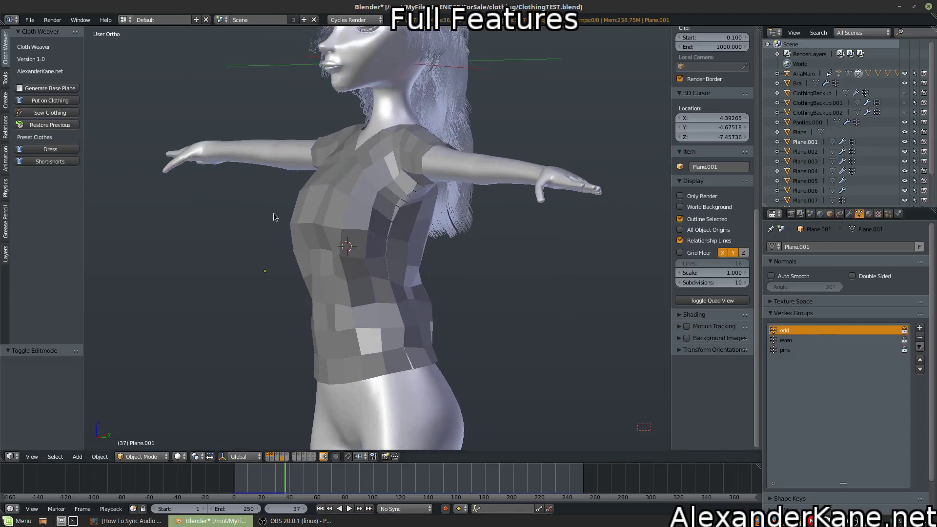
{"action": "left_click", "coordinate": [57, 109]}
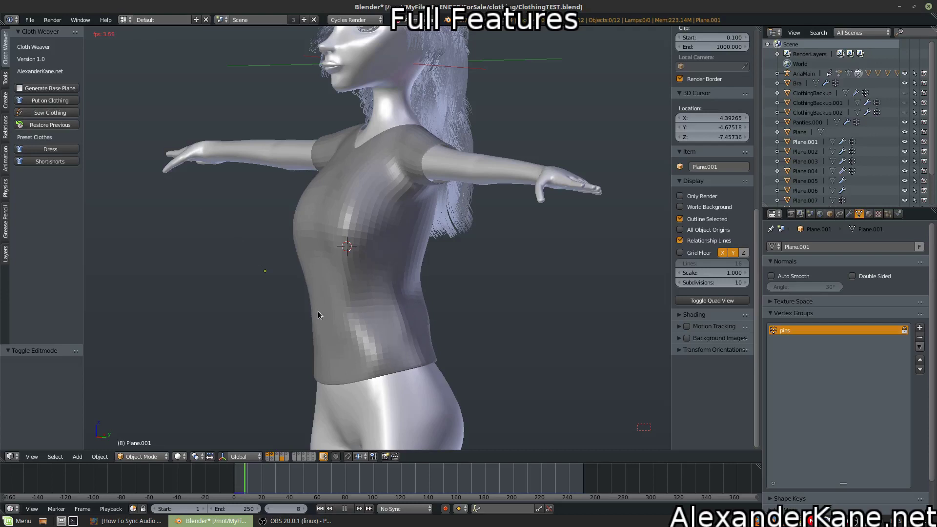
{"action": "left_click", "coordinate": [345, 510]}
{"action": "middle_click_drag", "start_coordinate": [429, 259], "coordinate": [513, 211]}
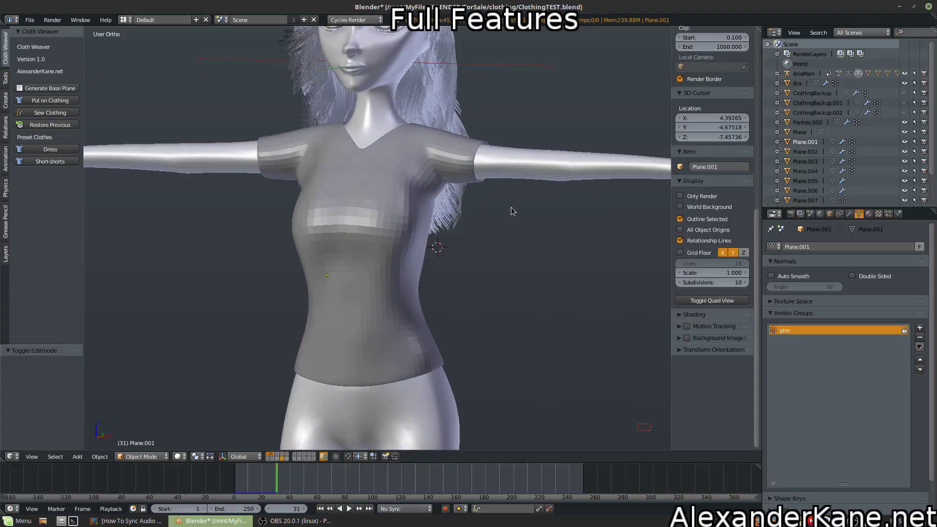
Step: Examine the sewn shirt's underlying mesh and its fit from the back and front
{"action": "right_click", "coordinate": [422, 160]}
{"action": "key", "text": "Tab"}
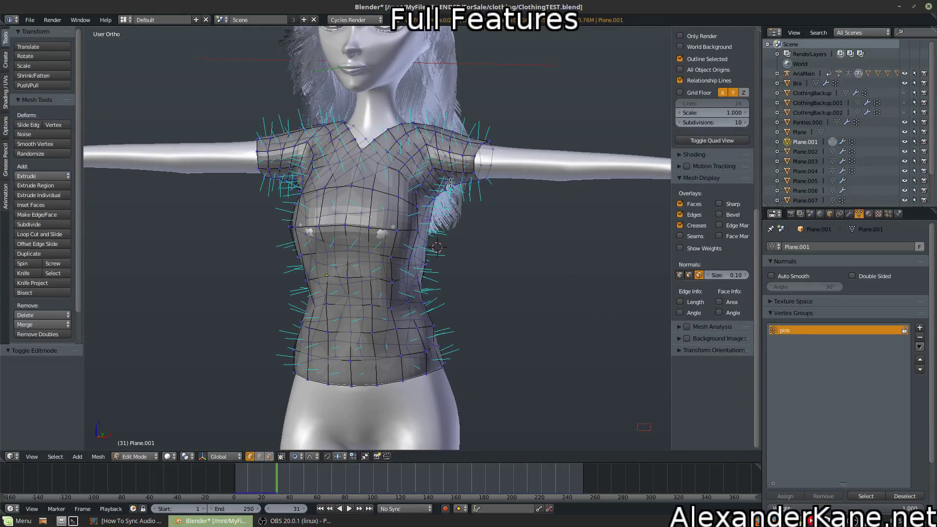
{"action": "key", "text": "Tab"}
{"action": "middle_click_drag", "start_coordinate": [372, 197], "coordinate": [646, 201]}
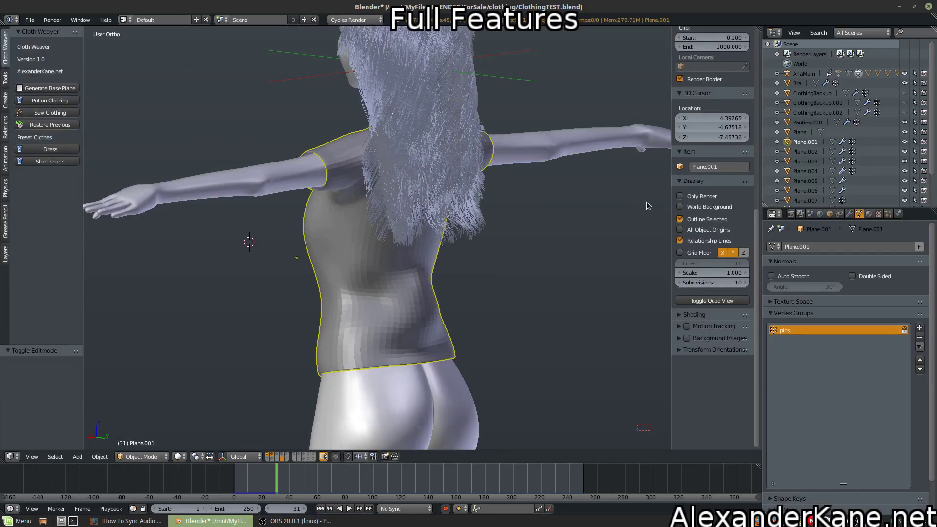
{"action": "middle_click_drag", "start_coordinate": [370, 185], "coordinate": [487, 177]}
{"action": "scroll", "coordinate": [424, 145], "scroll_direction": "up", "scroll_amount": 2}
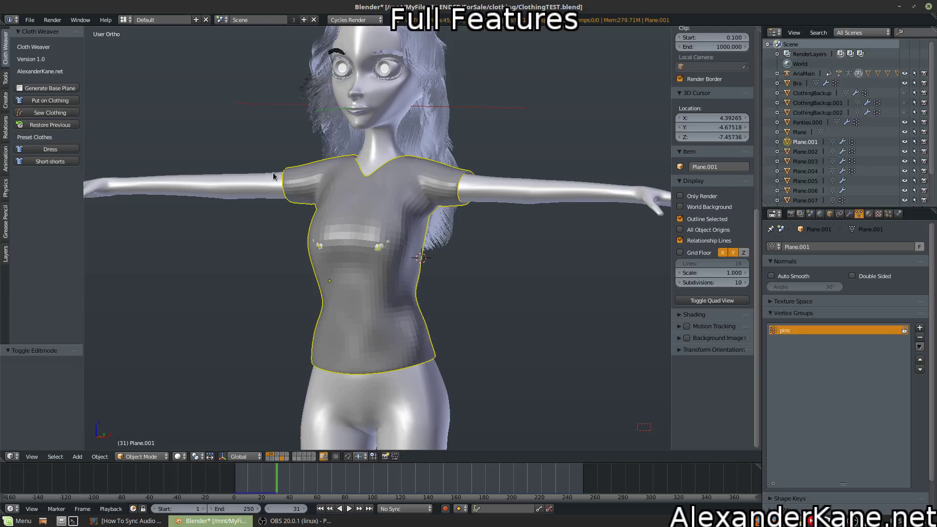
Step: Select the seam vertex under the armpit in the shirt mesh and try to shift it along the Y axis
{"action": "key", "text": "Tab"}
{"action": "scroll", "coordinate": [376, 195], "scroll_direction": "up", "scroll_amount": 2}
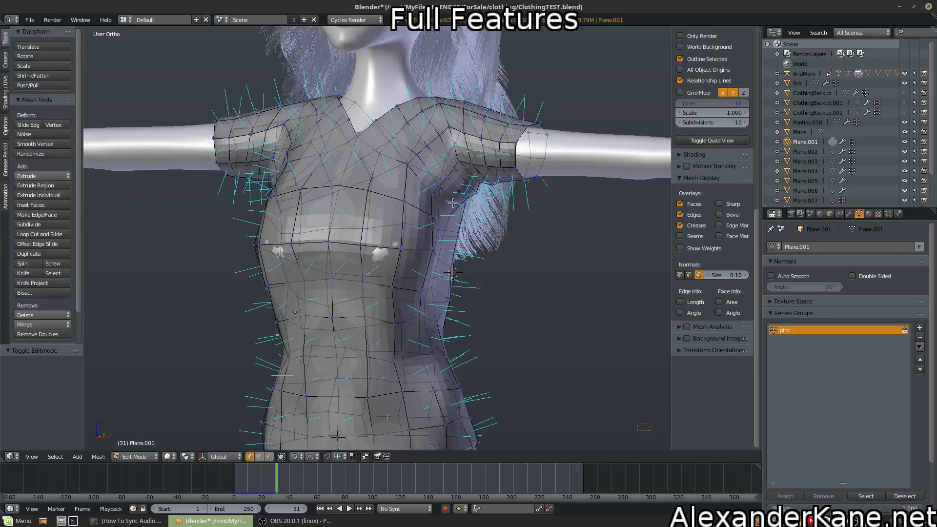
{"action": "scroll", "coordinate": [375, 194], "scroll_direction": "up", "scroll_amount": 1}
{"action": "right_click", "coordinate": [257, 197]}
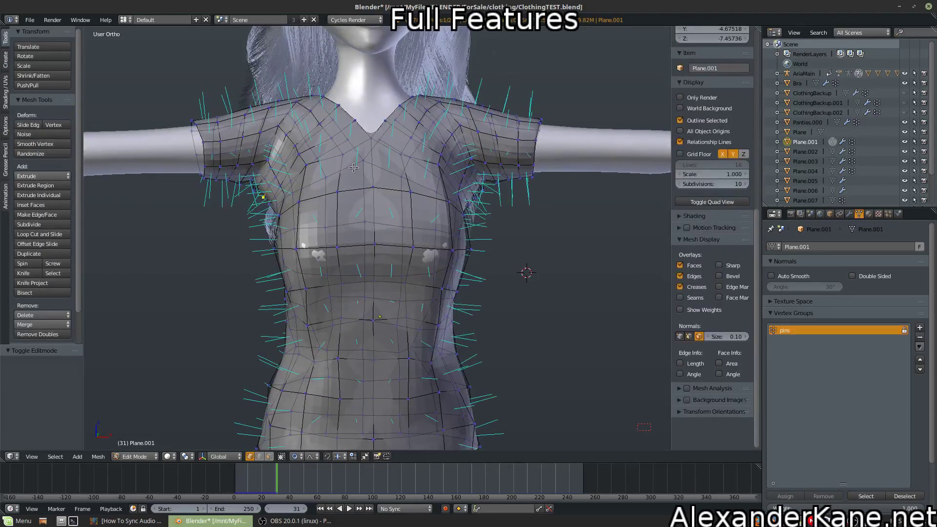
{"action": "key", "text": "g"}
{"action": "key", "text": "y"}
{"action": "left_click", "coordinate": [354, 168]}
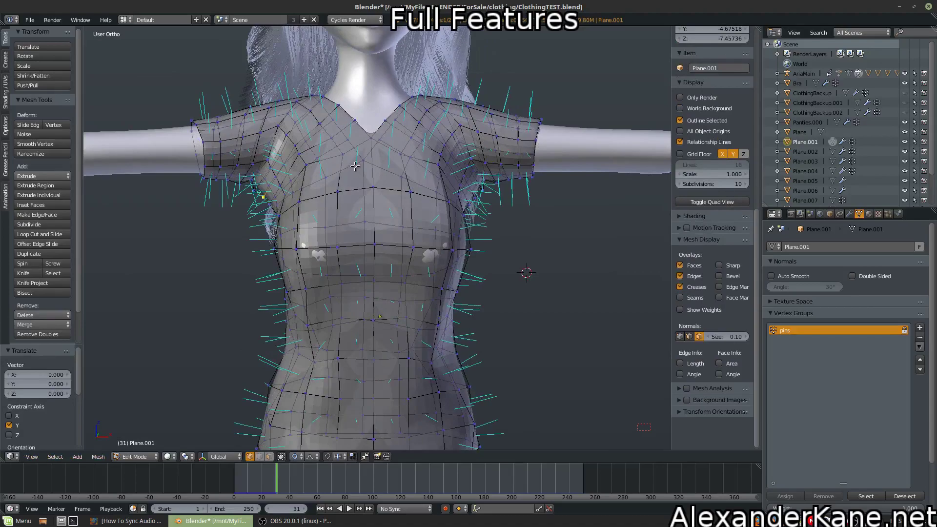
Step: Narrow the two underarm vertices along X with proportional editing and raise them 0.546 along Z in front view
{"action": "key", "text": "KP_1"}
{"action": "scroll", "coordinate": [374, 215], "scroll_direction": "up", "scroll_amount": 3}
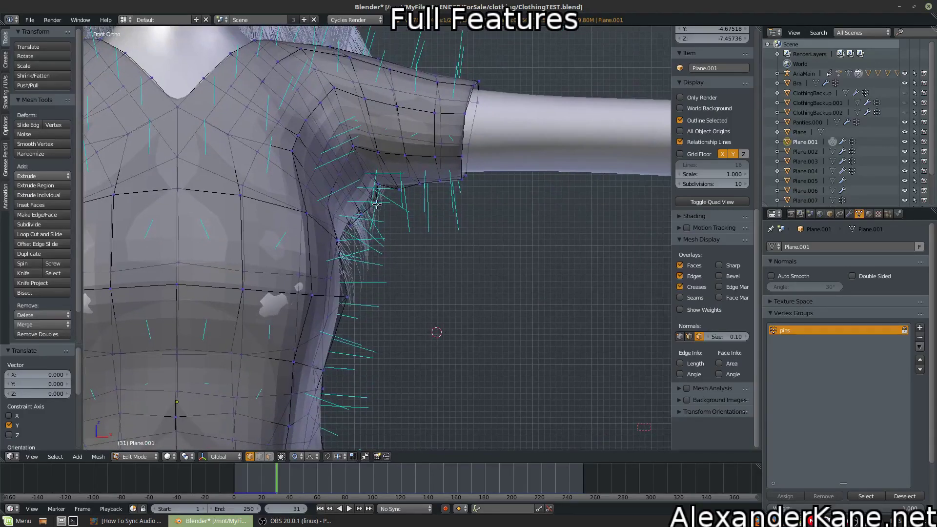
{"action": "scroll", "coordinate": [377, 204], "scroll_direction": "down", "scroll_amount": 4}
{"action": "key", "text": "s"}
{"action": "key", "text": "x"}
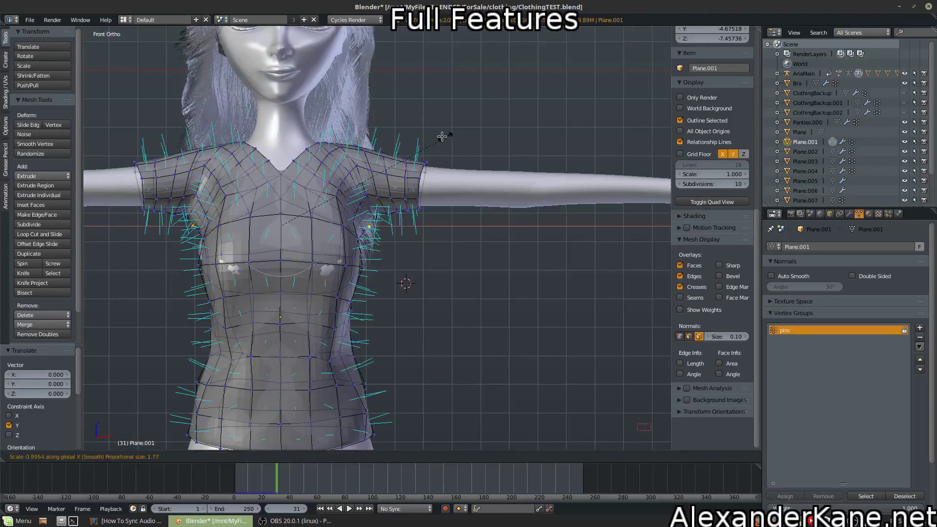
{"action": "key", "text": "g"}
{"action": "key", "text": "z"}
{"action": "left_click", "coordinate": [409, 123]}
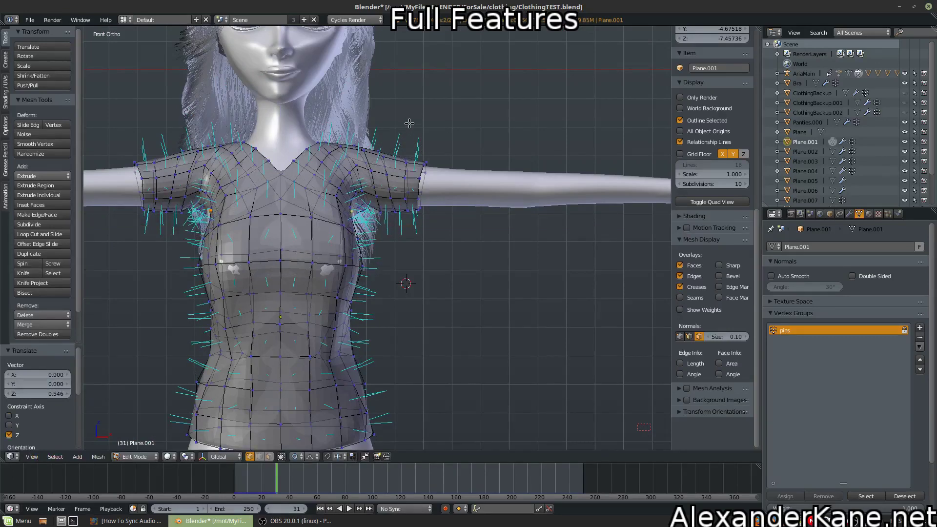
Step: Return to object mode, replay the cloth simulation from the first frame, stop it at frame 16 and check the shirt's fit
{"action": "key", "text": "Tab"}
{"action": "middle_click_drag", "start_coordinate": [409, 123], "coordinate": [371, 128]}
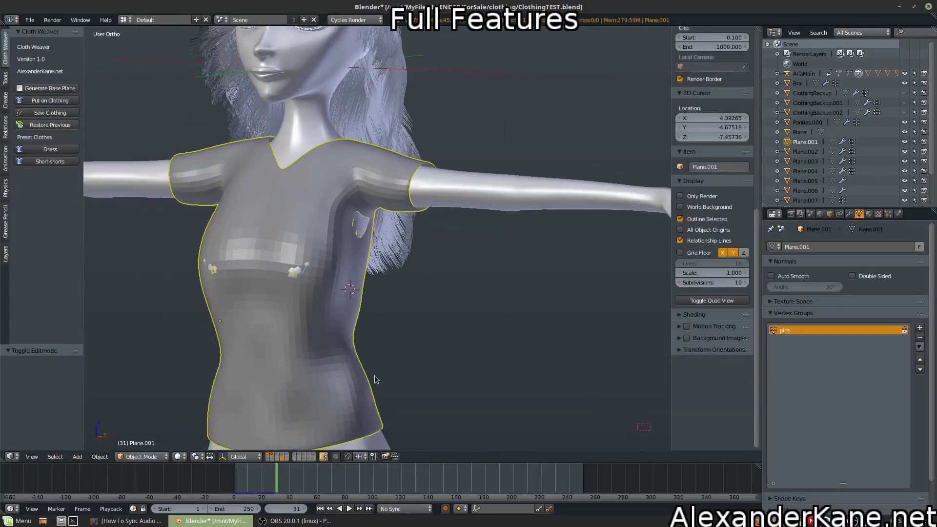
{"action": "left_click", "coordinate": [321, 509]}
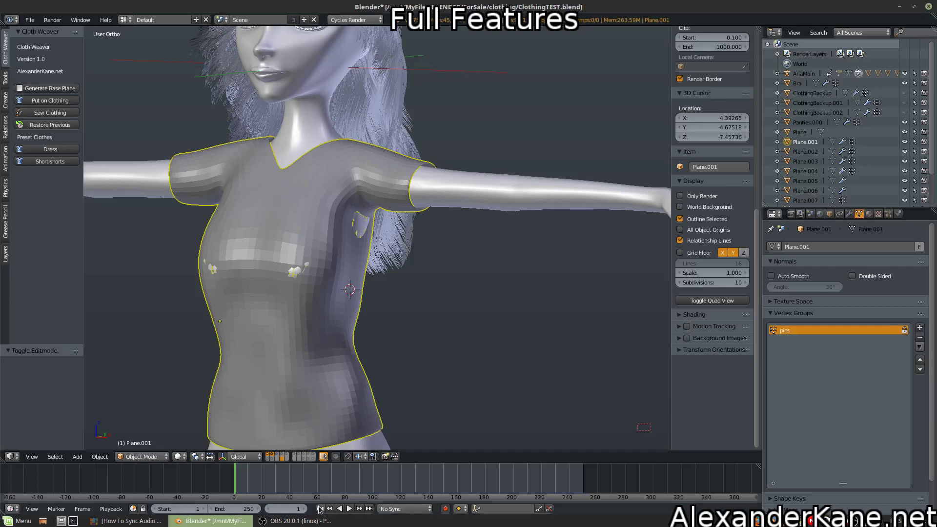
{"action": "left_click", "coordinate": [350, 509]}
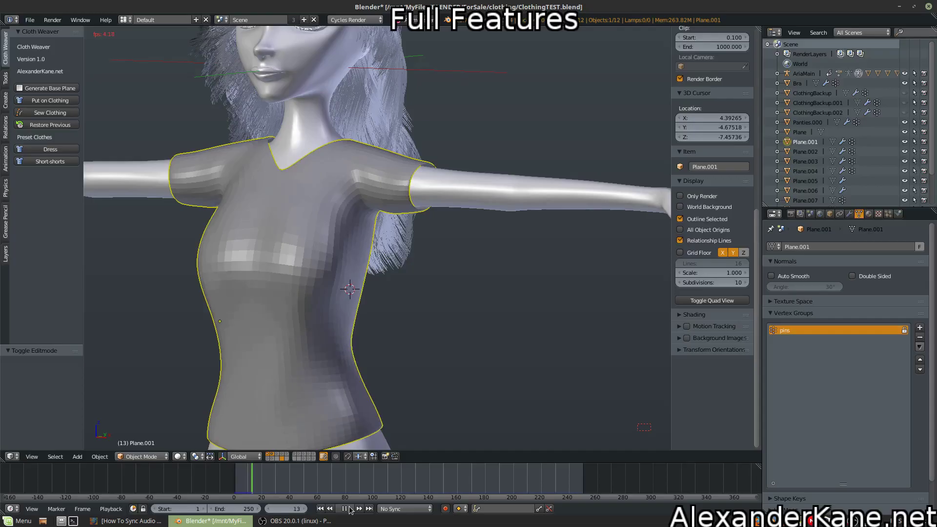
{"action": "left_click", "coordinate": [347, 509]}
{"action": "middle_click_drag", "start_coordinate": [266, 300], "coordinate": [89, 303]}
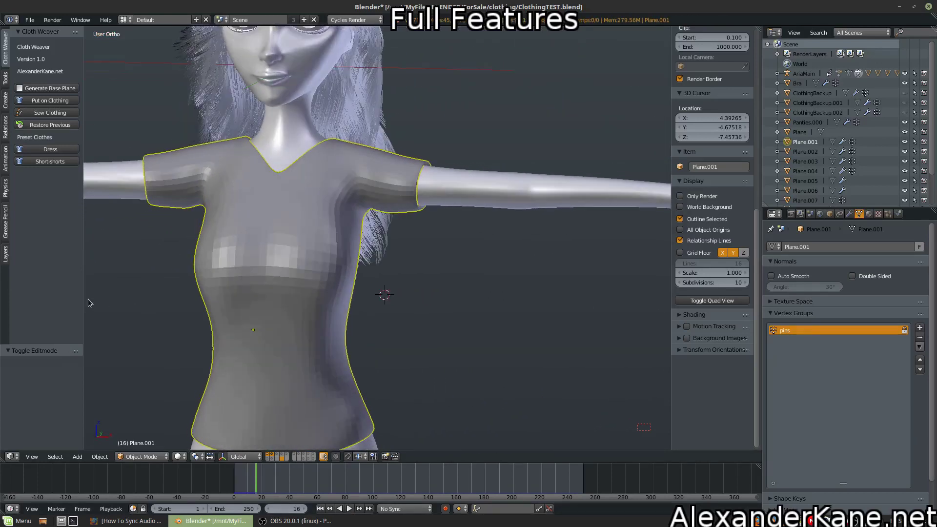
{"action": "scroll", "coordinate": [278, 242], "scroll_direction": "down", "scroll_amount": 5}
{"action": "scroll", "coordinate": [337, 212], "scroll_direction": "up", "scroll_amount": 4}
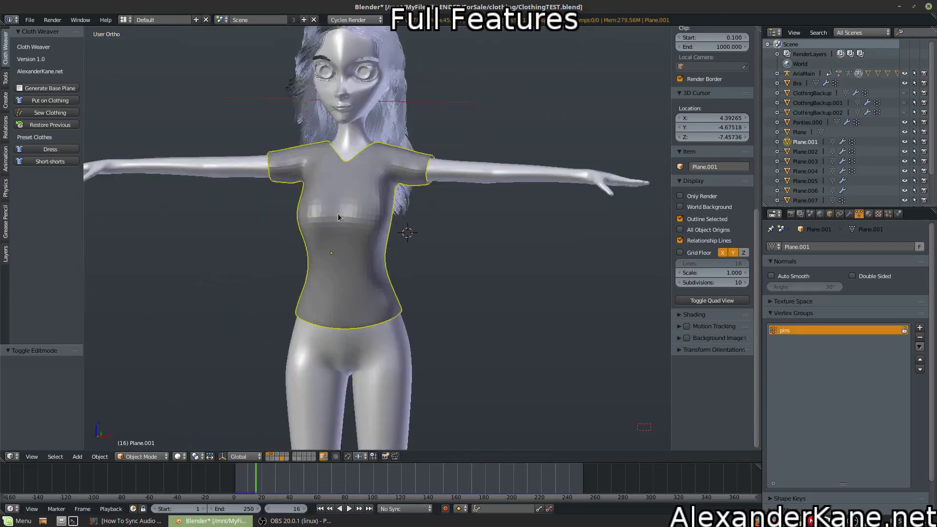
{"action": "middle_click_drag", "start_coordinate": [338, 198], "coordinate": [309, 203]}
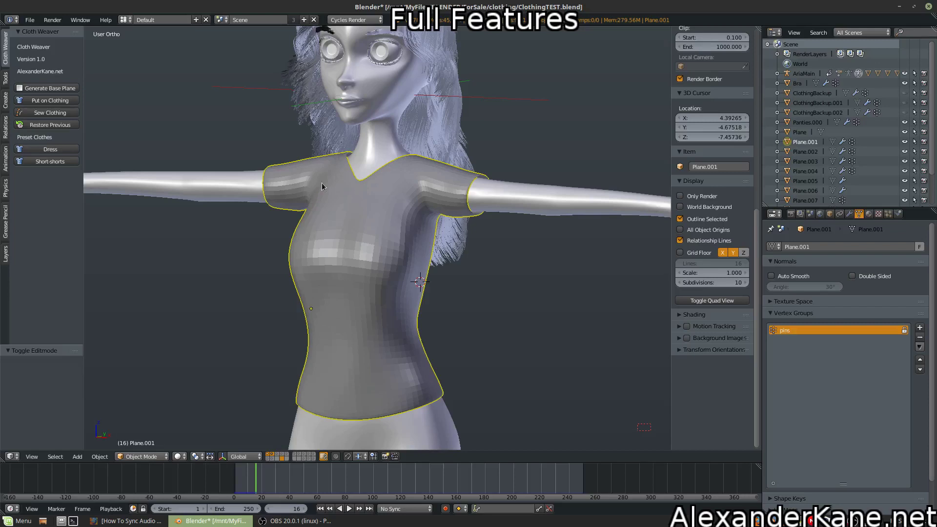
{"action": "middle_click_drag", "start_coordinate": [350, 203], "coordinate": [346, 201]}
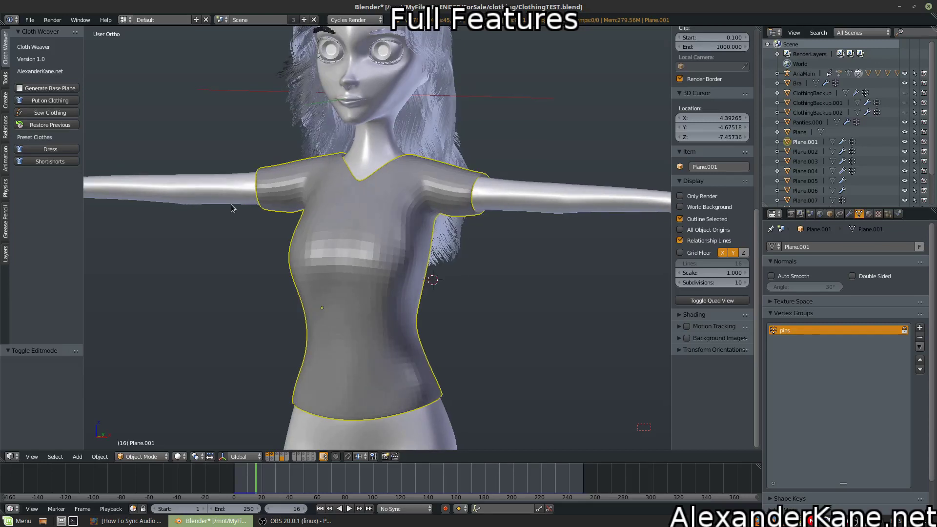
Step: Restore the previous clothing versions with Cloth Weaver and delete the ClothingBackup object around the character
{"action": "left_click", "coordinate": [51, 125]}
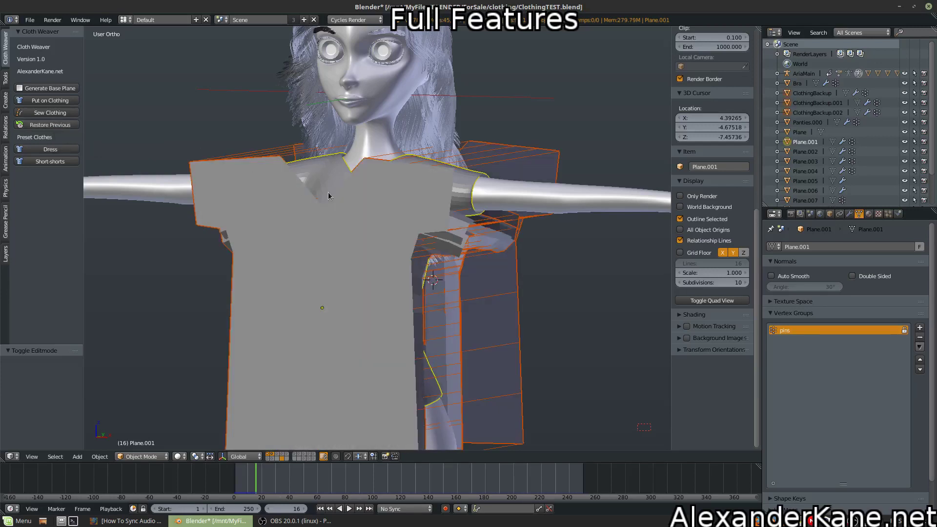
{"action": "key", "text": "ctrl+z"}
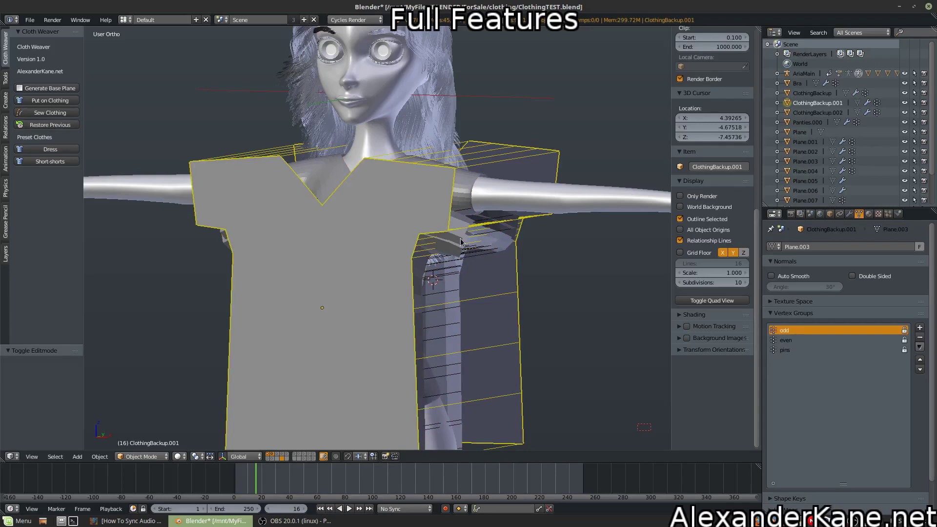
{"action": "middle_click_drag", "start_coordinate": [490, 253], "coordinate": [415, 250]}
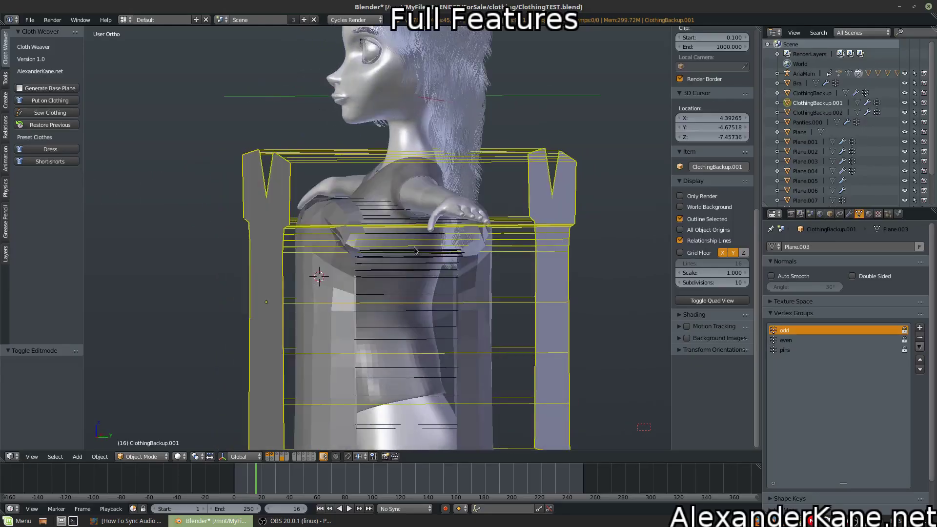
{"action": "right_click", "coordinate": [313, 216]}
{"action": "key", "text": "x"}
{"action": "left_click", "coordinate": [312, 216]}
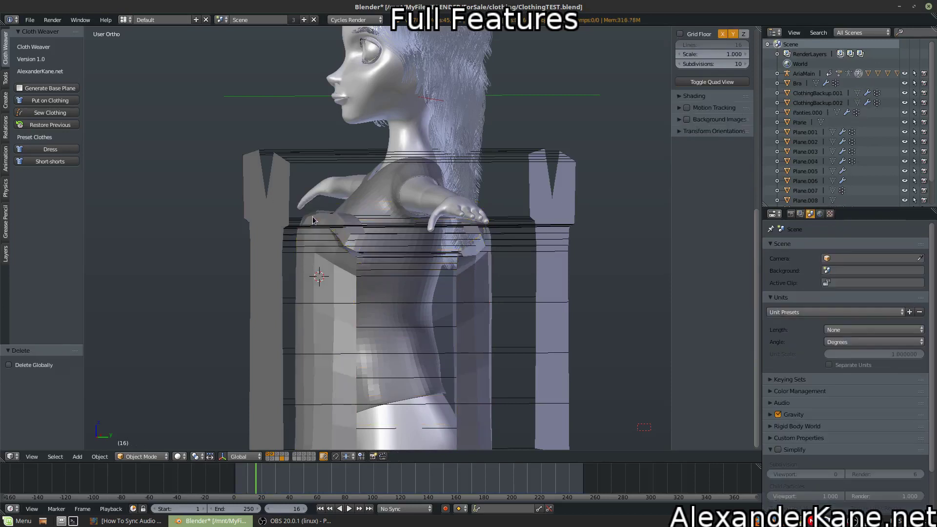
Step: Delete another restored backup garment surrounding the character
{"action": "right_click", "coordinate": [313, 216]}
{"action": "key", "text": "x"}
{"action": "right_click", "coordinate": [312, 218]}
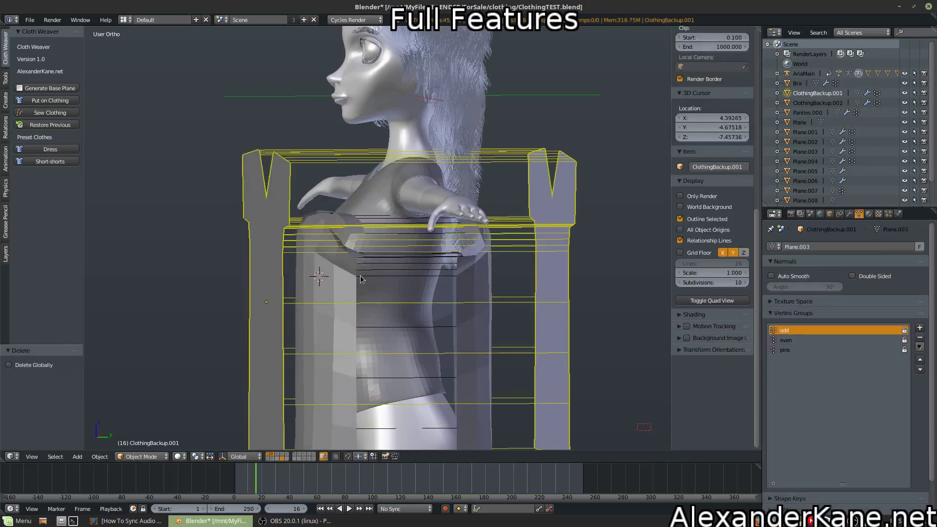
{"action": "right_click", "coordinate": [309, 242]}
{"action": "right_click", "coordinate": [308, 241]}
{"action": "key", "text": "x"}
{"action": "left_click", "coordinate": [309, 241]}
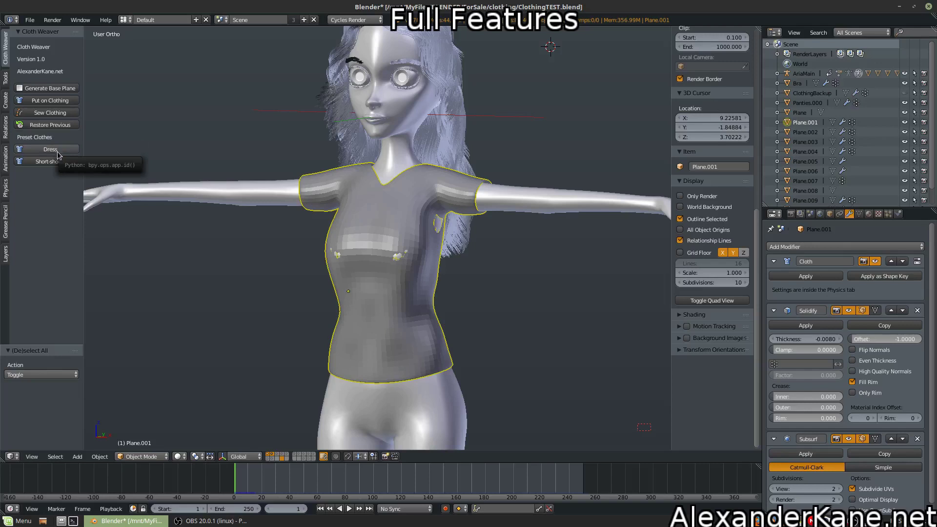
Step: Add the Short-shorts preset garment to the character
{"action": "scroll", "coordinate": [270, 167], "scroll_direction": "down", "scroll_amount": 4}
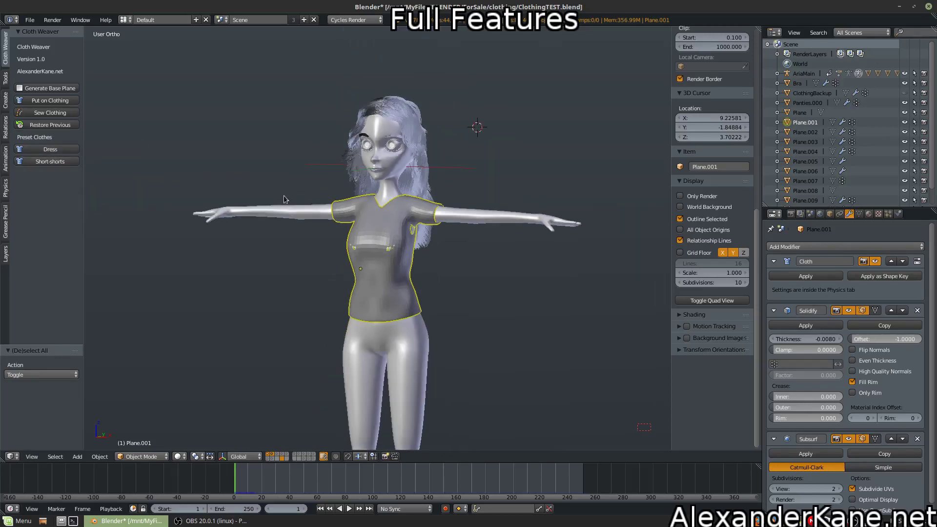
{"action": "left_click", "coordinate": [53, 164]}
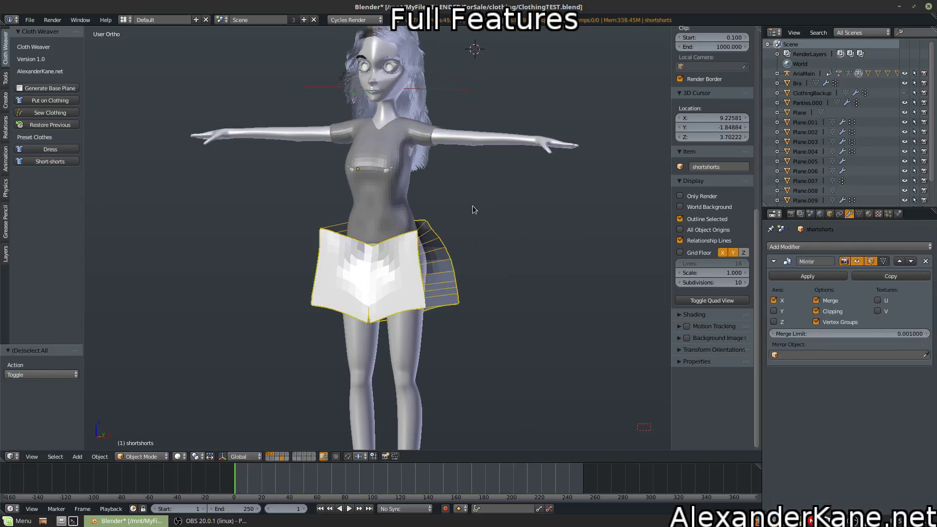
Step: Try raising the shorts about 6.89 units along Z and scaling them to about 0.55, and undo both changes
{"action": "key", "text": "g"}
{"action": "key", "text": "z"}
{"action": "left_click", "coordinate": [465, 127]}
{"action": "key", "text": "s"}
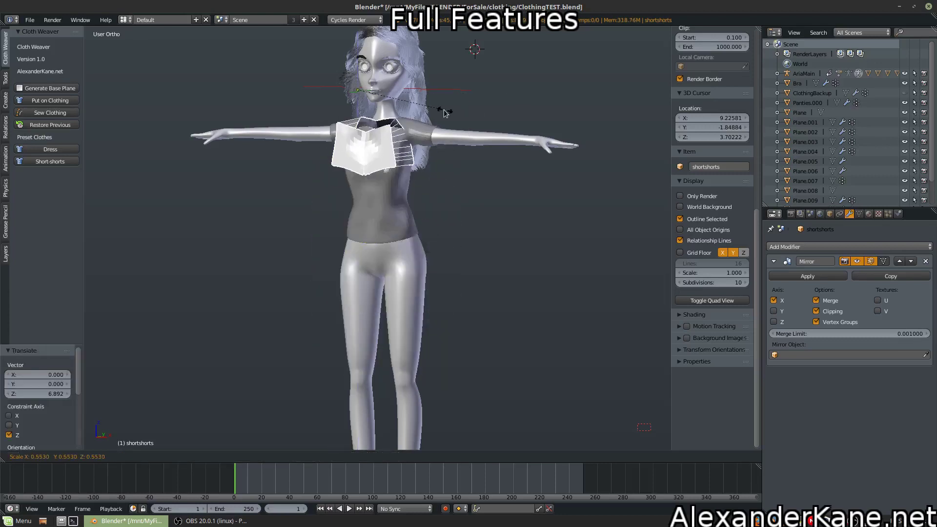
{"action": "left_click", "coordinate": [444, 110]}
{"action": "key", "text": "ctrl+z"}
{"action": "key", "text": "ctrl+z"}
{"action": "key", "text": "a"}
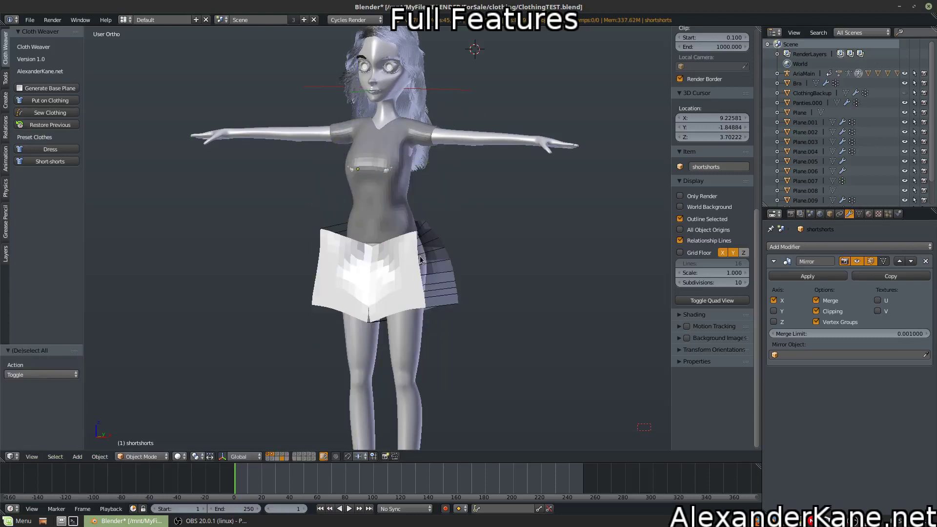
Step: Apply the Cloth and Solidify modifiers on the character's shirt
{"action": "right_click", "coordinate": [418, 258]}
{"action": "scroll", "coordinate": [474, 198], "scroll_direction": "up", "scroll_amount": 2}
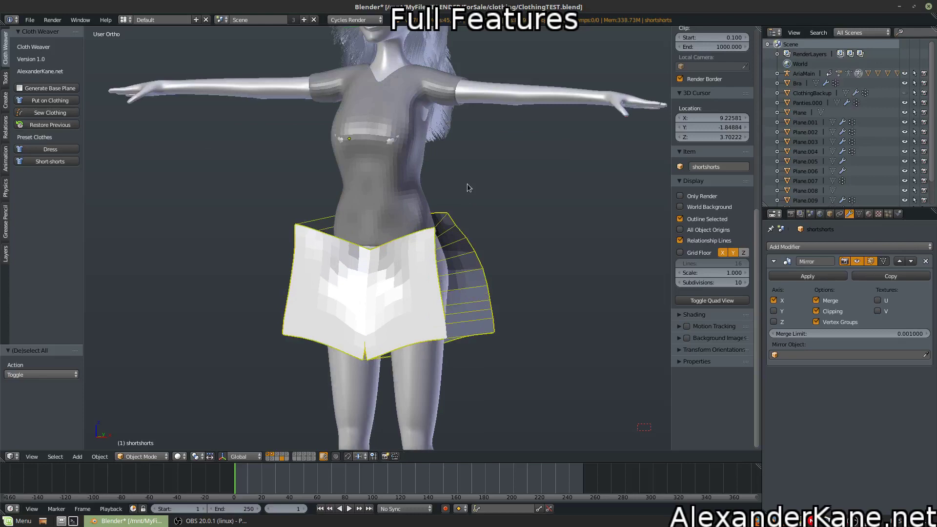
{"action": "right_click", "coordinate": [423, 171]}
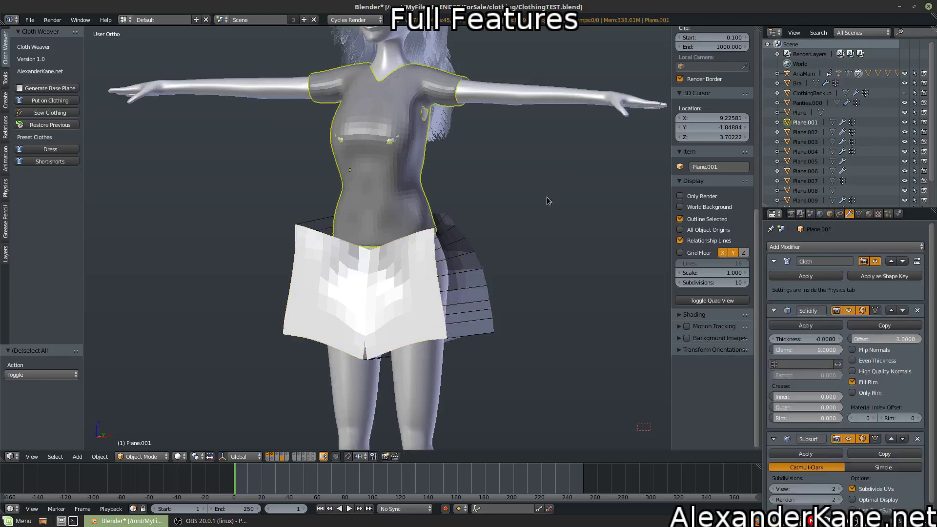
{"action": "left_click", "coordinate": [805, 276]}
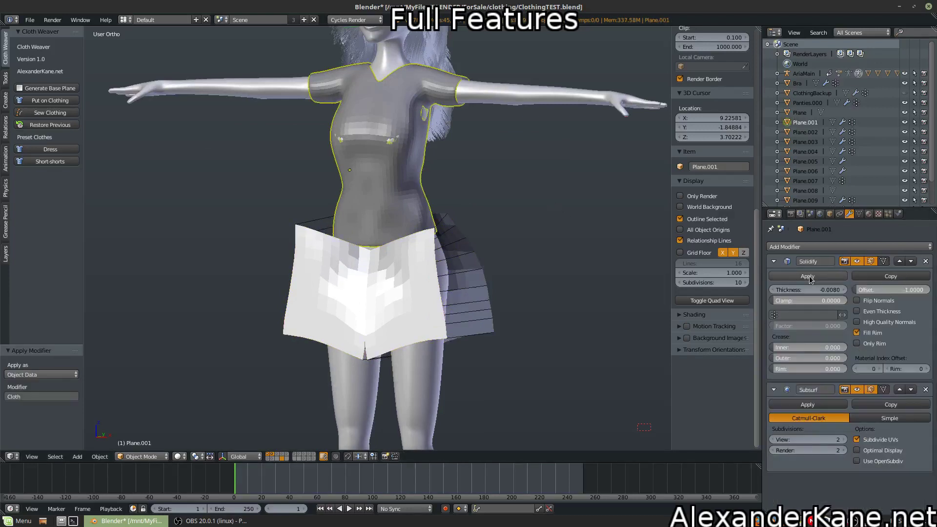
{"action": "left_click", "coordinate": [808, 276]}
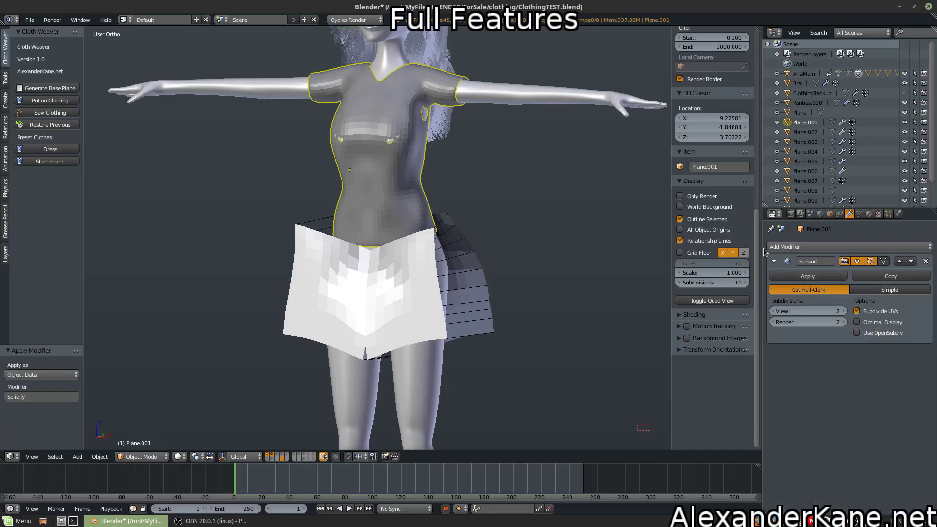
Step: Put the shorts on the character with Cloth Weaver and stop the fitting simulation at frame 45
{"action": "right_click", "coordinate": [420, 242]}
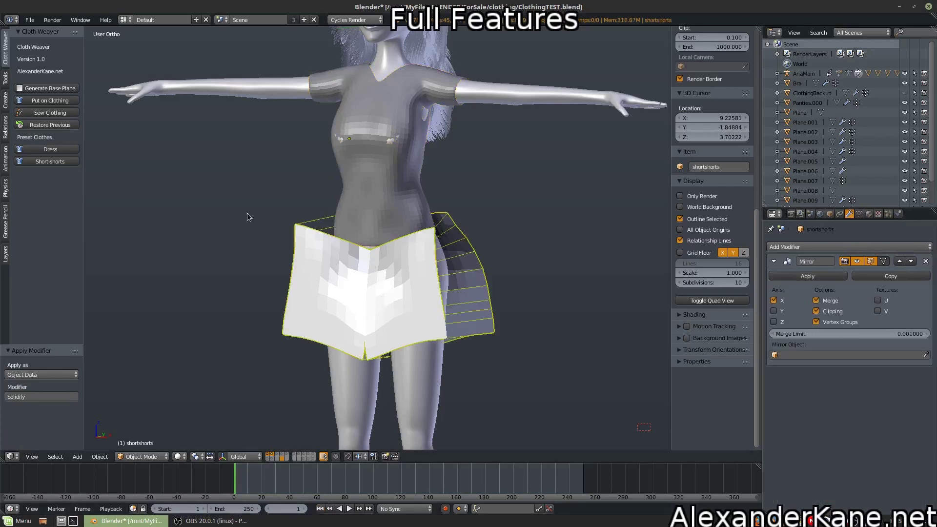
{"action": "left_click", "coordinate": [58, 102]}
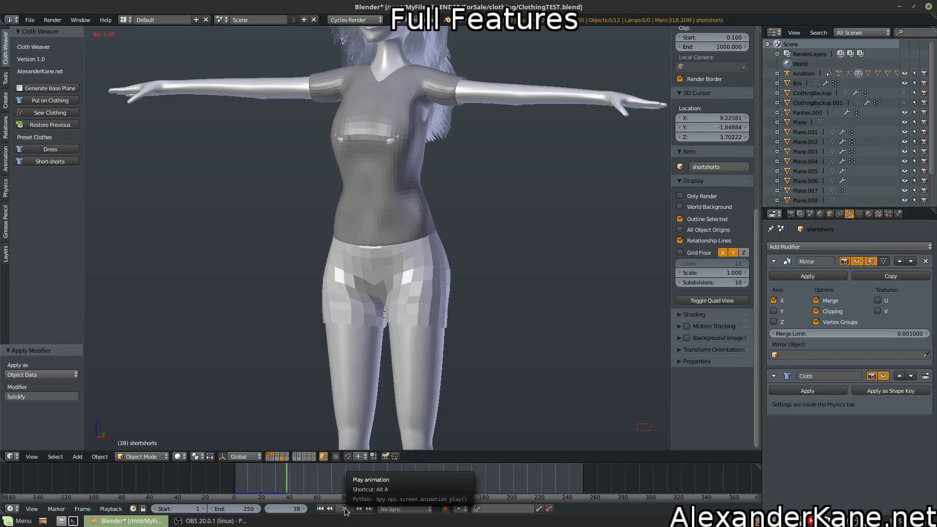
{"action": "left_click", "coordinate": [344, 510]}
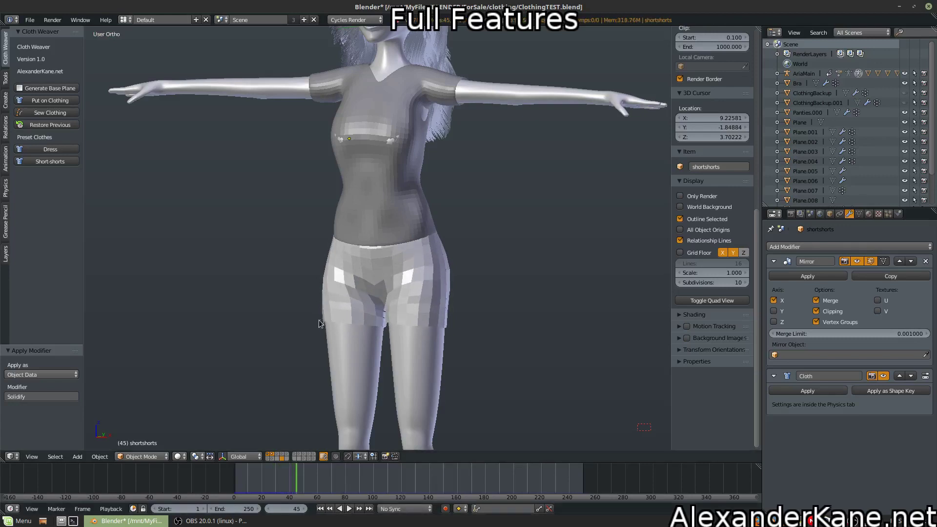
{"action": "middle_click_drag", "start_coordinate": [317, 320], "coordinate": [213, 311]}
Step: Sew the fitted shorts with Cloth Weaver, stop the cloth simulation at frame 9 and return to the first frame
{"action": "right_click", "coordinate": [328, 263]}
{"action": "scroll", "coordinate": [328, 263], "scroll_direction": "up", "scroll_amount": 2}
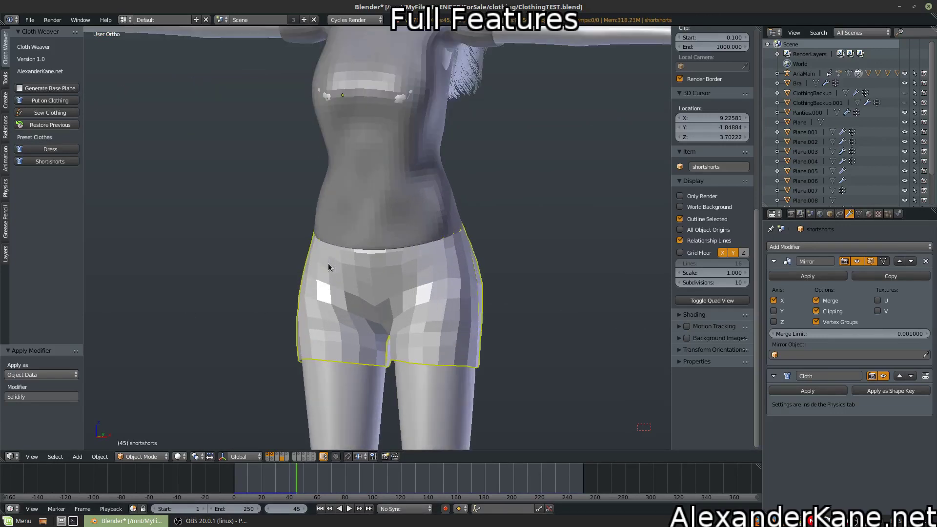
{"action": "left_click", "coordinate": [50, 112]}
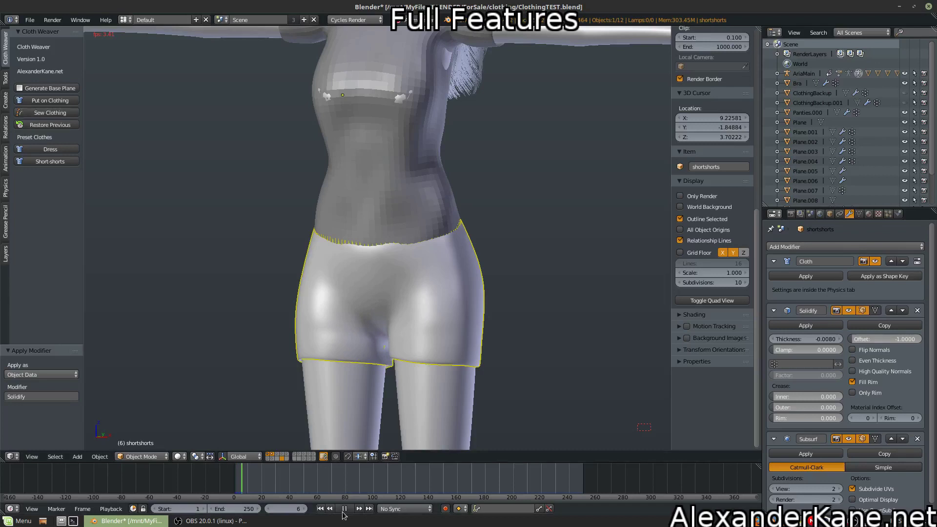
{"action": "left_click", "coordinate": [343, 512]}
{"action": "middle_click_drag", "start_coordinate": [294, 363], "coordinate": [320, 369]}
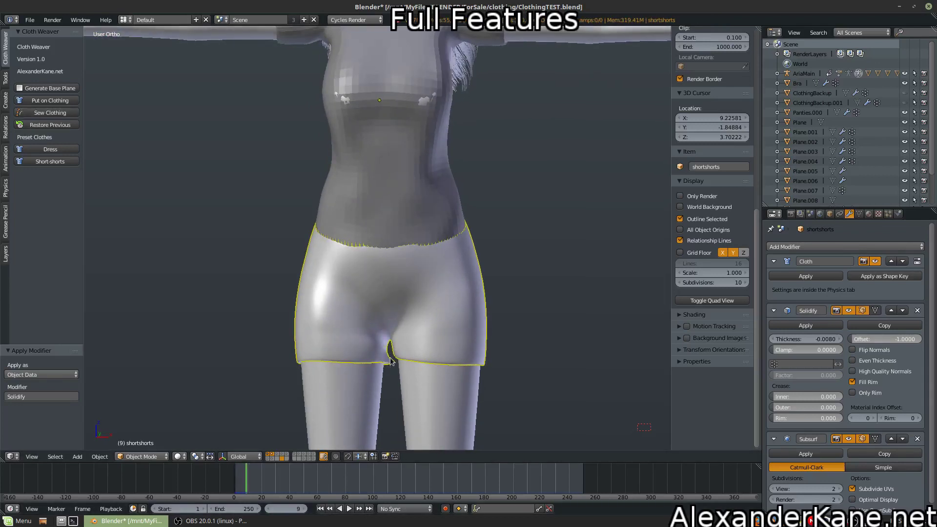
{"action": "left_click", "coordinate": [321, 509]}
{"action": "middle_click_drag", "start_coordinate": [425, 345], "coordinate": [359, 283]}
{"action": "middle_click_drag", "start_coordinate": [294, 253], "coordinate": [258, 244]}
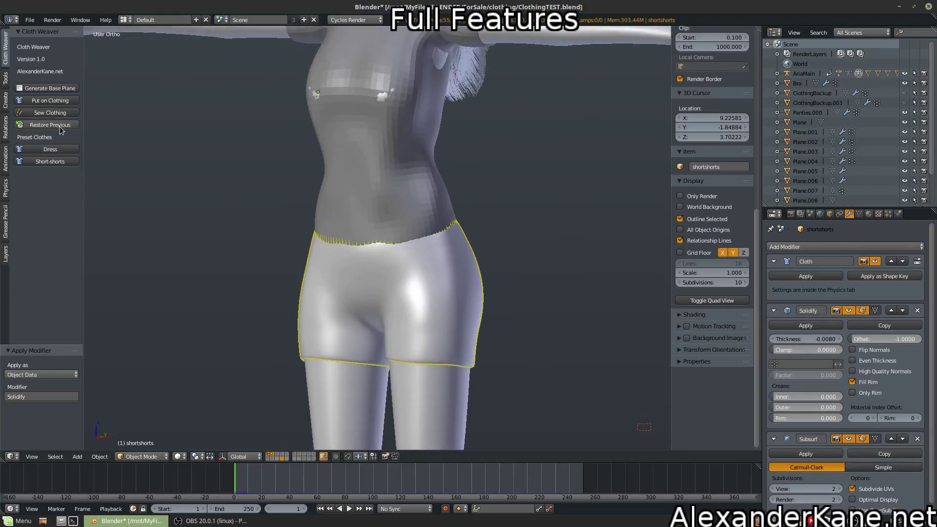
Step: Restore the previous version of the shorts with Cloth Weaver and select the ClothingBackup garment around the hips
{"action": "left_click", "coordinate": [61, 128]}
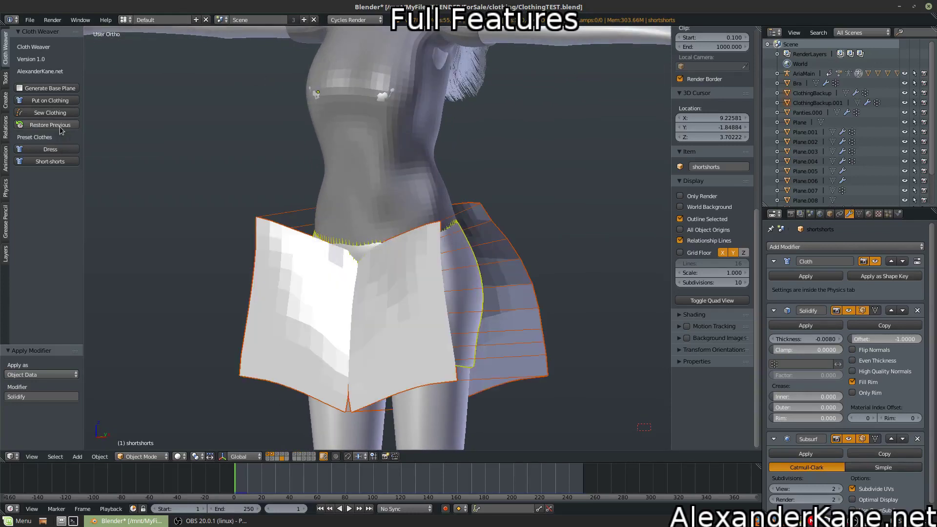
{"action": "right_click", "coordinate": [258, 236]}
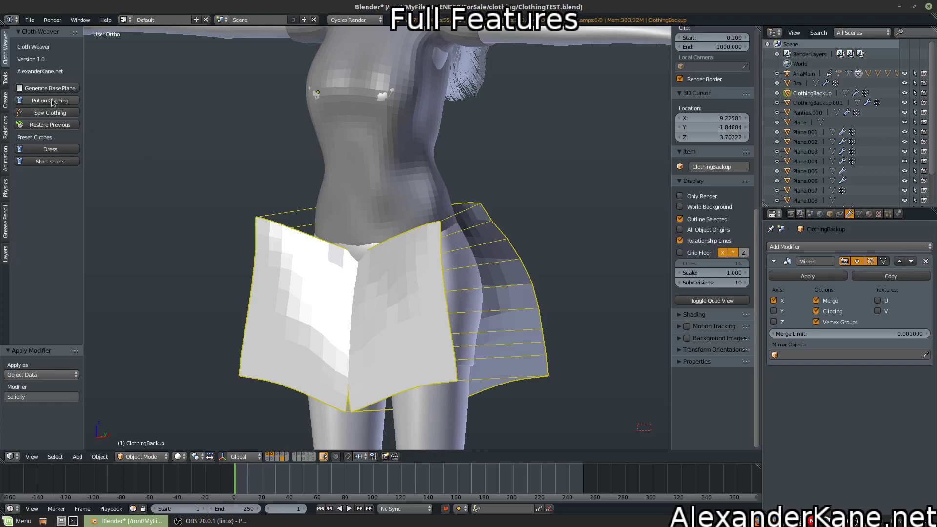